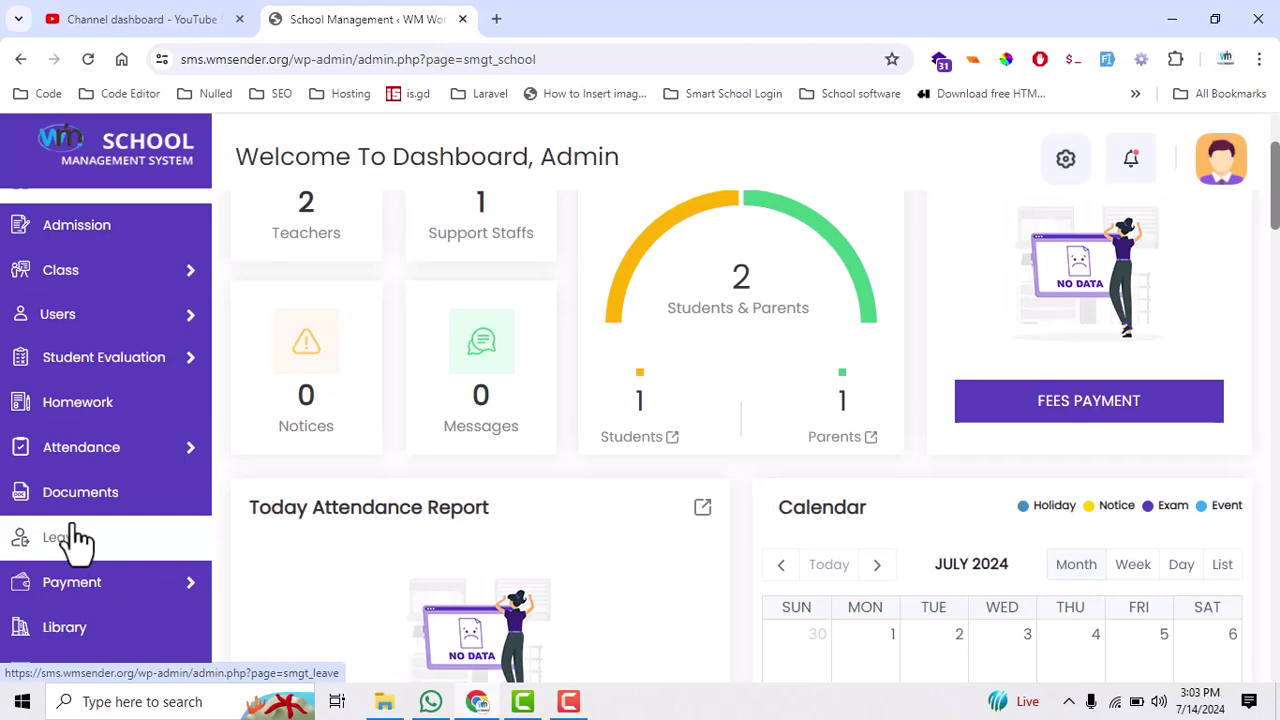
- Open the library's form for adding a book and enter 567567 as the ISBN
{"action": "scroll", "coordinate": [86, 528], "scroll_direction": "down", "scroll_amount": 5}
{"action": "scroll", "coordinate": [225, 545], "scroll_direction": "down", "scroll_amount": 15}
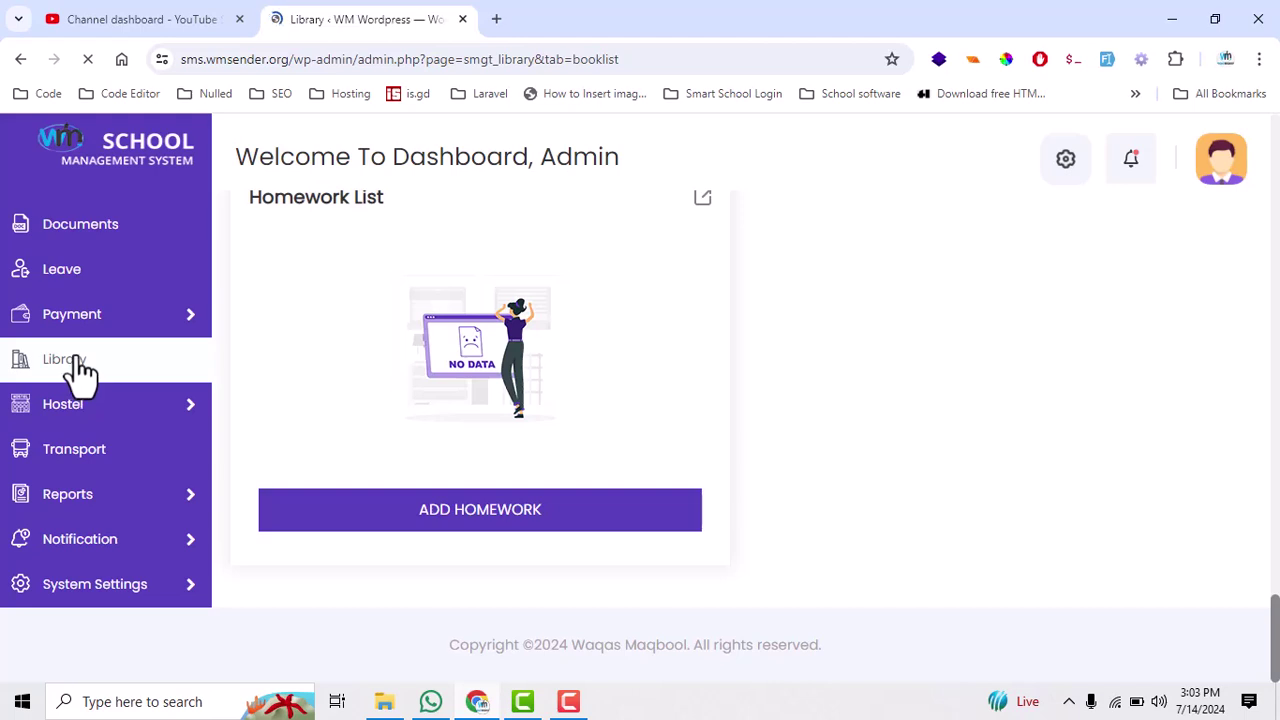
{"action": "mouse_move", "coordinate": [77, 371]}
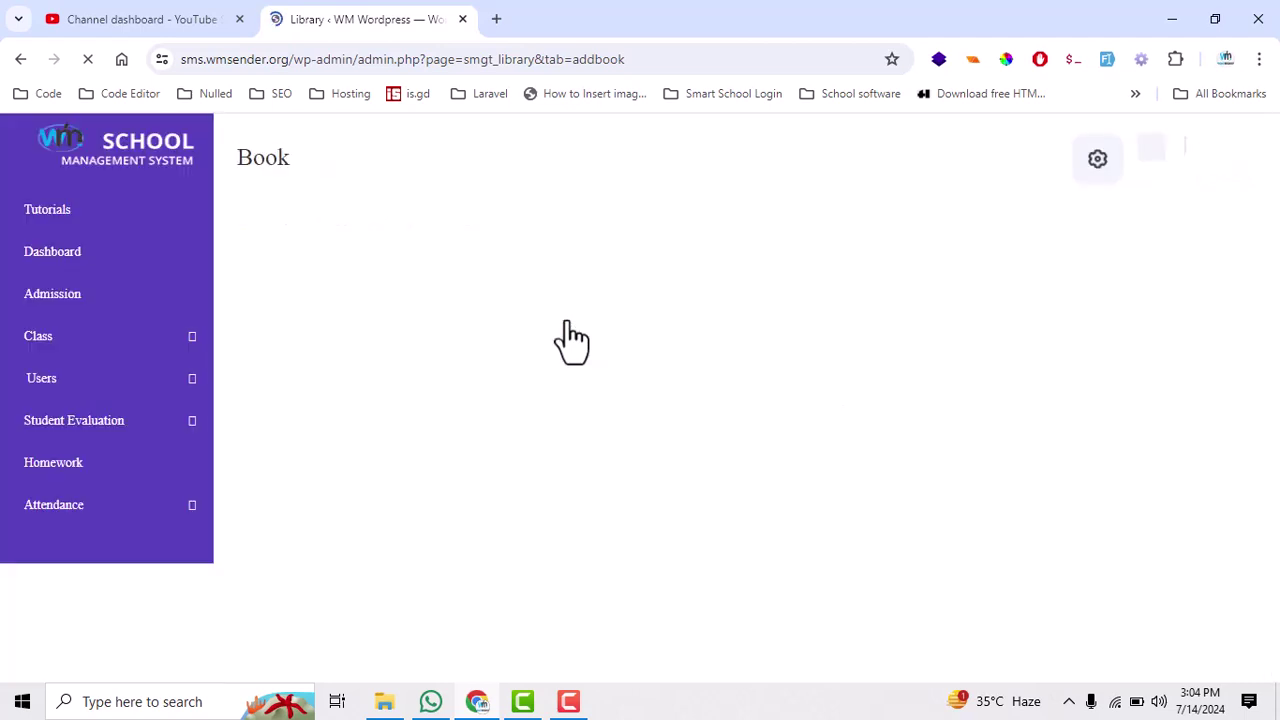
{"action": "left_click", "coordinate": [302, 333]}
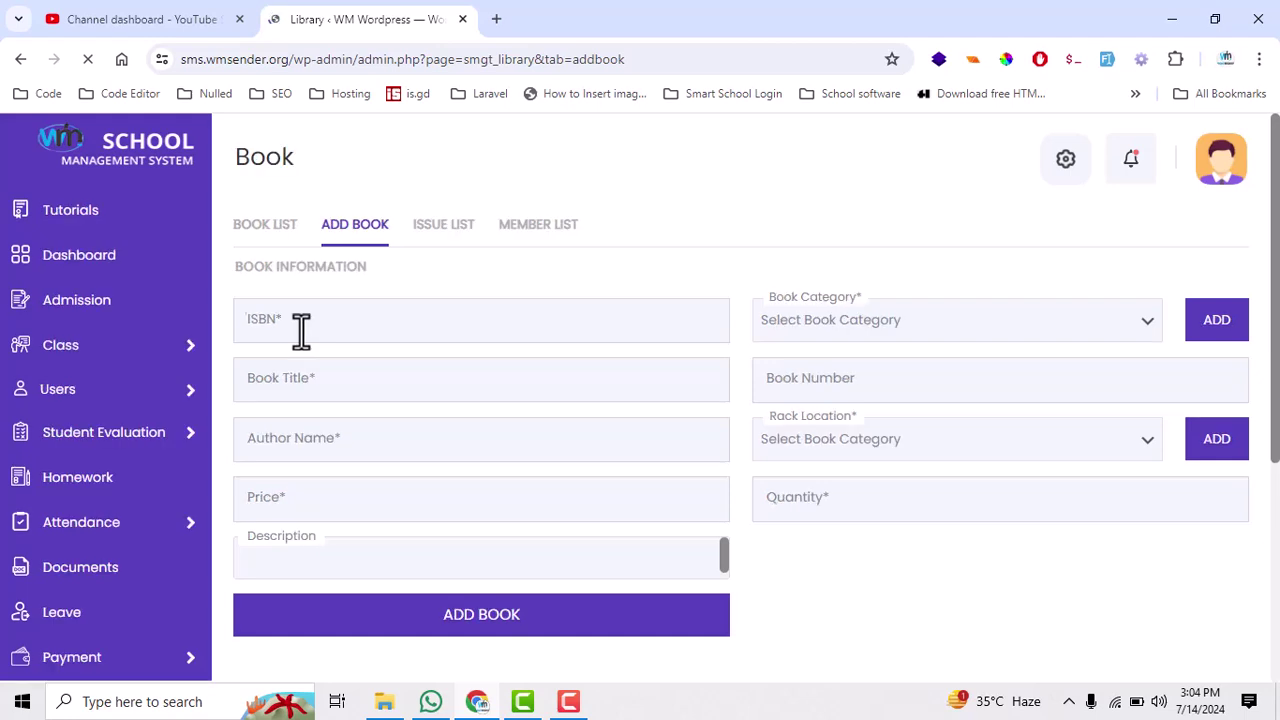
{"action": "type", "text": "567567"}
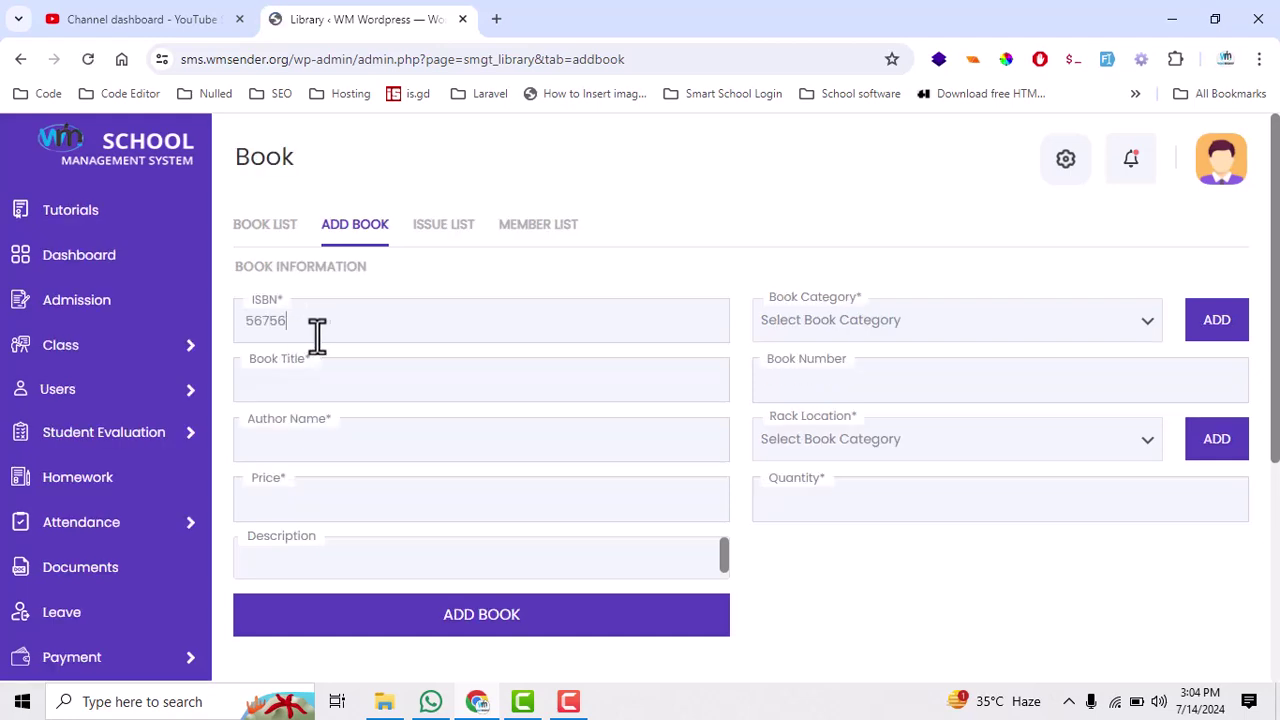
- Create a book category named English
{"action": "left_click", "coordinate": [806, 336]}
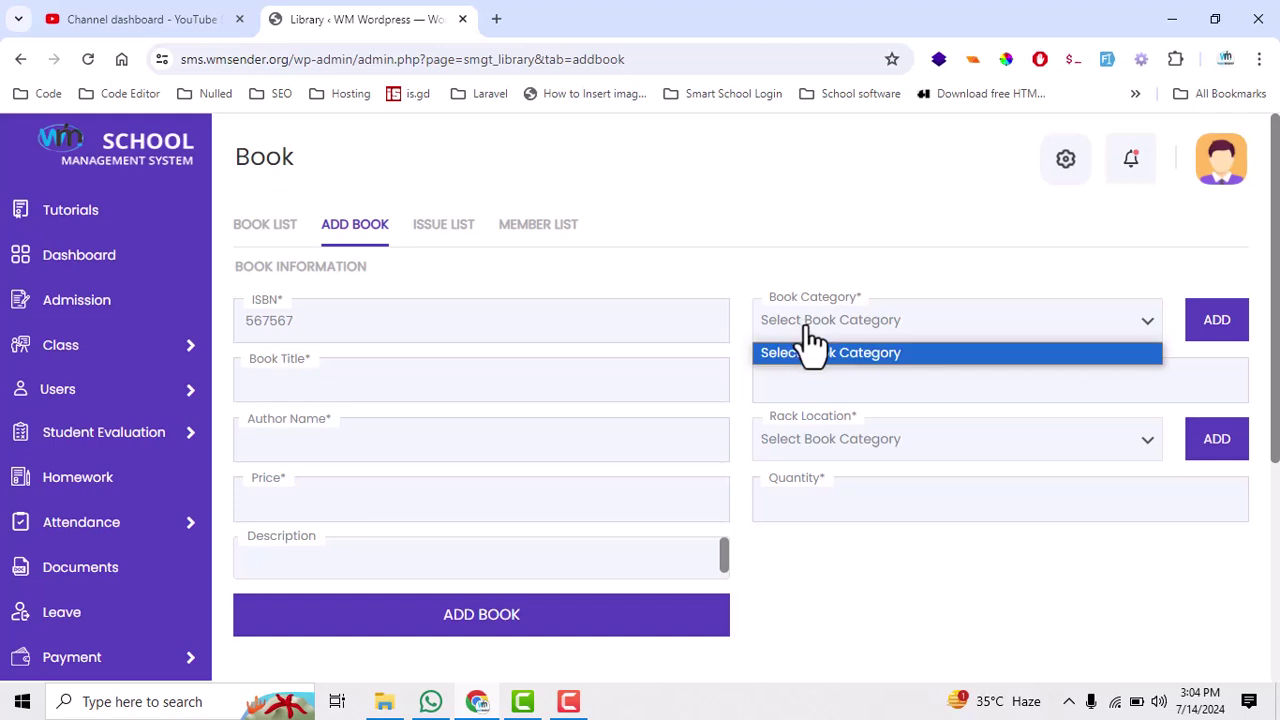
{"action": "left_click", "coordinate": [1224, 322]}
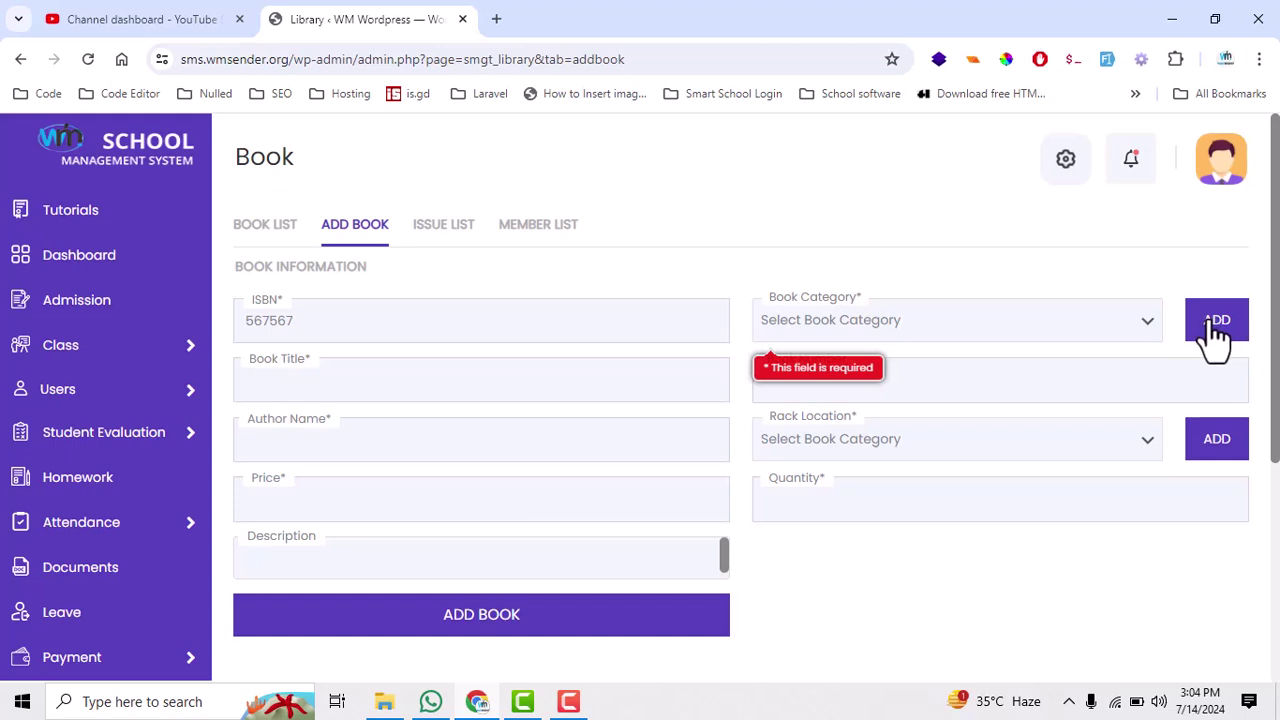
{"action": "left_click", "coordinate": [1214, 322]}
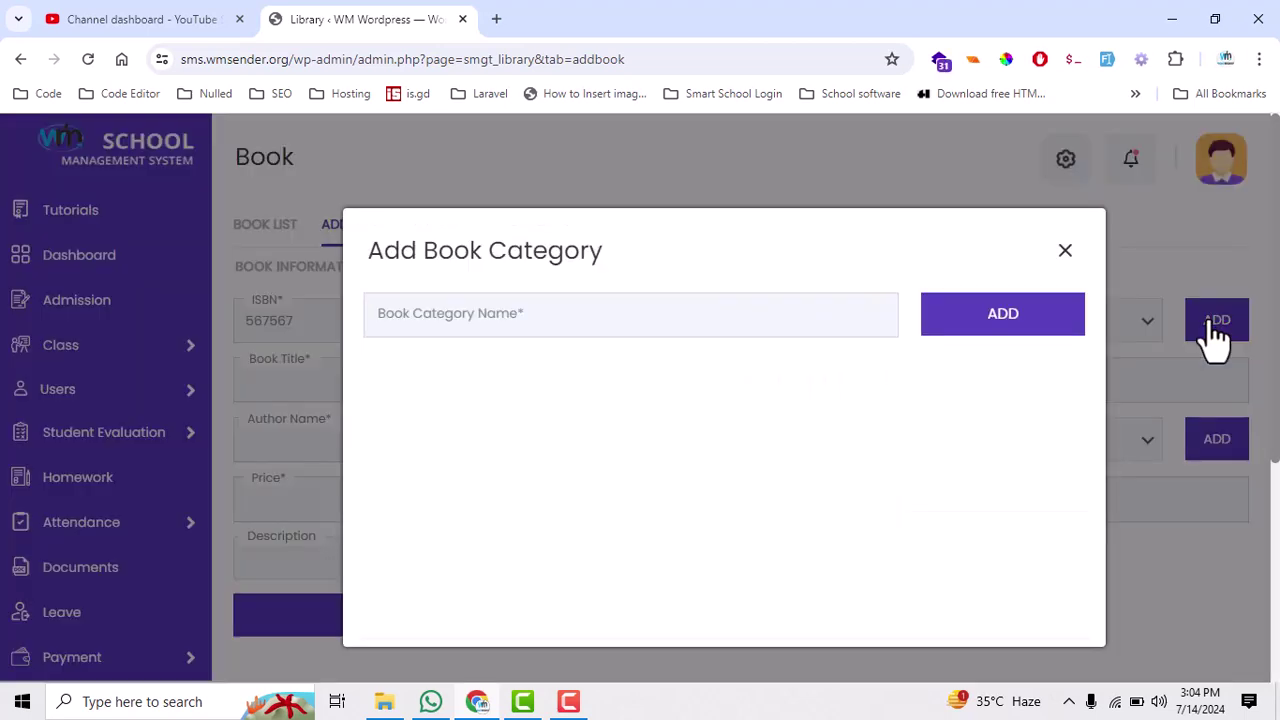
{"action": "left_click", "coordinate": [530, 316]}
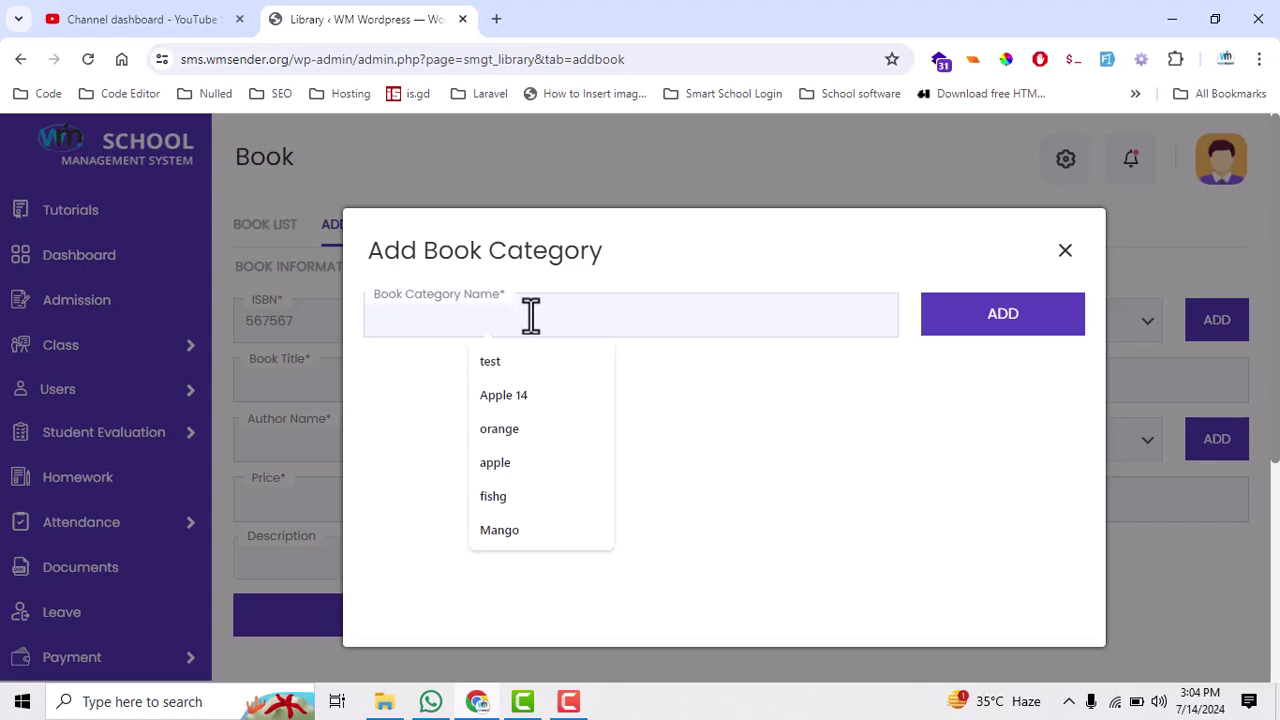
{"action": "type", "text": "E"}
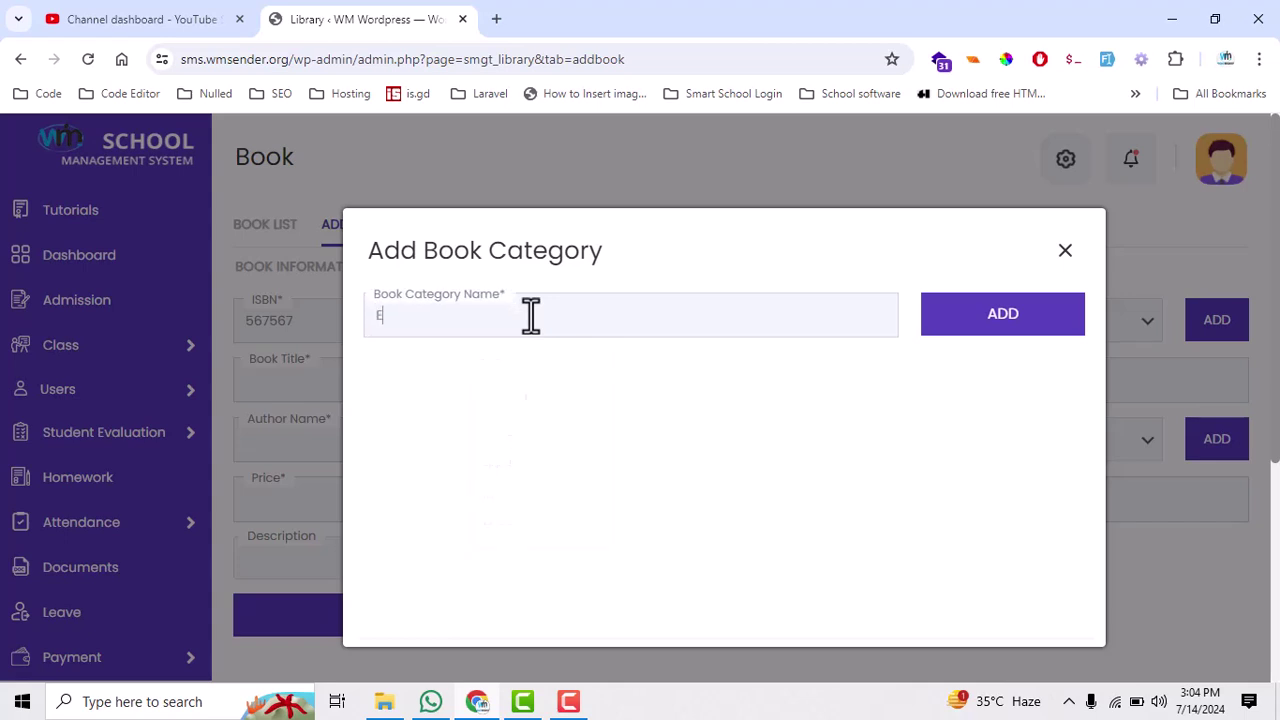
{"action": "type", "text": "nglisg"}
{"action": "key", "text": "ctrl+a"}
{"action": "type", "text": "English"}
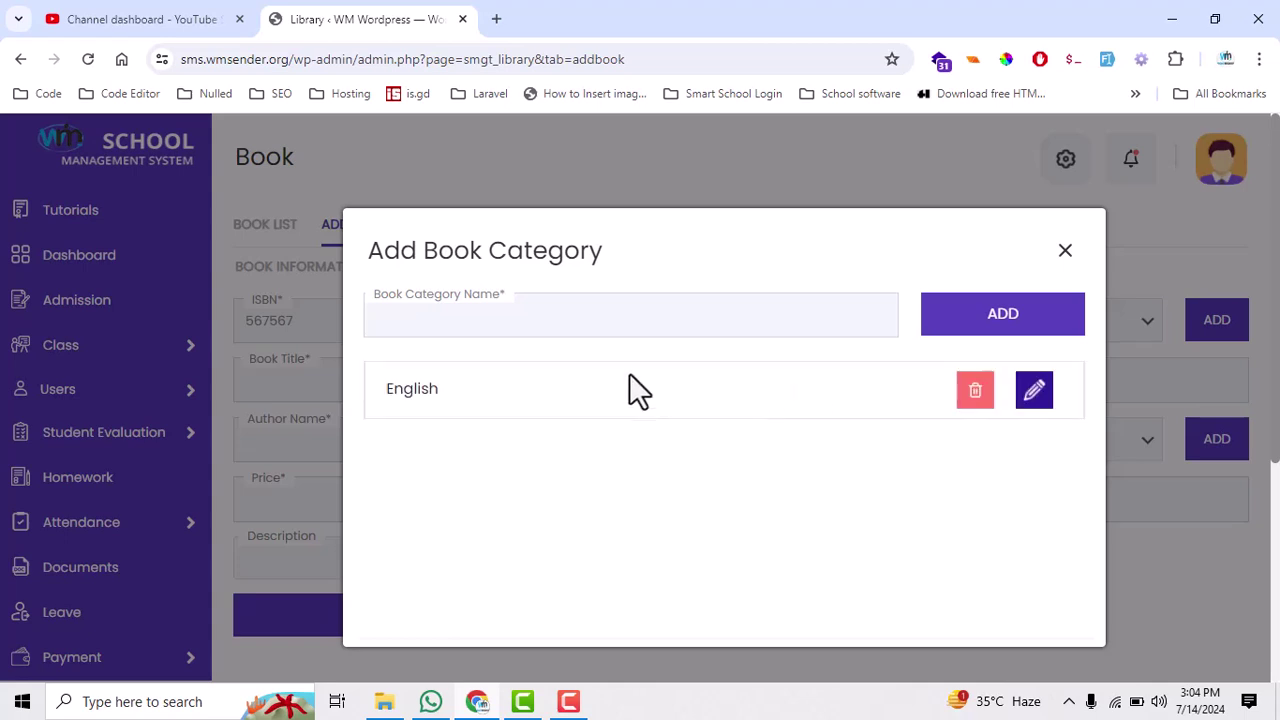
- Create a second book category named Urdu and choose English as the category of the new book
{"action": "left_click", "coordinate": [522, 322]}
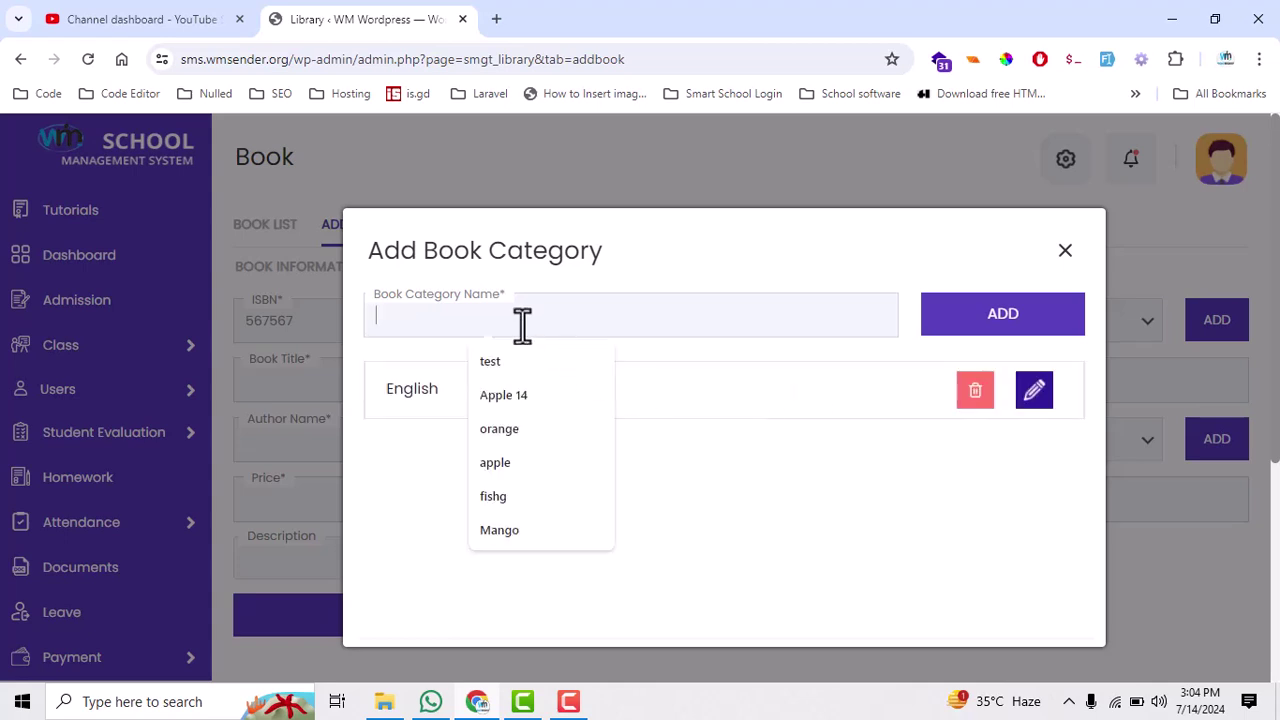
{"action": "type", "text": "Urdu"}
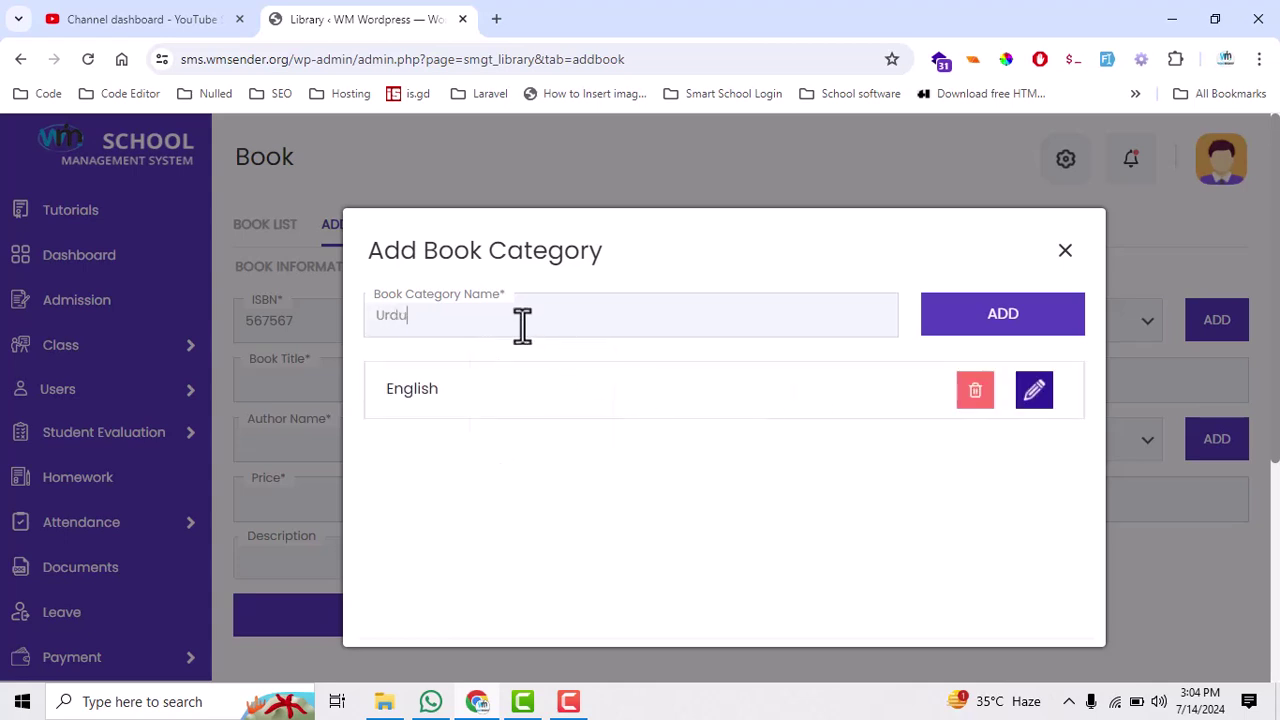
{"action": "left_click", "coordinate": [1001, 318]}
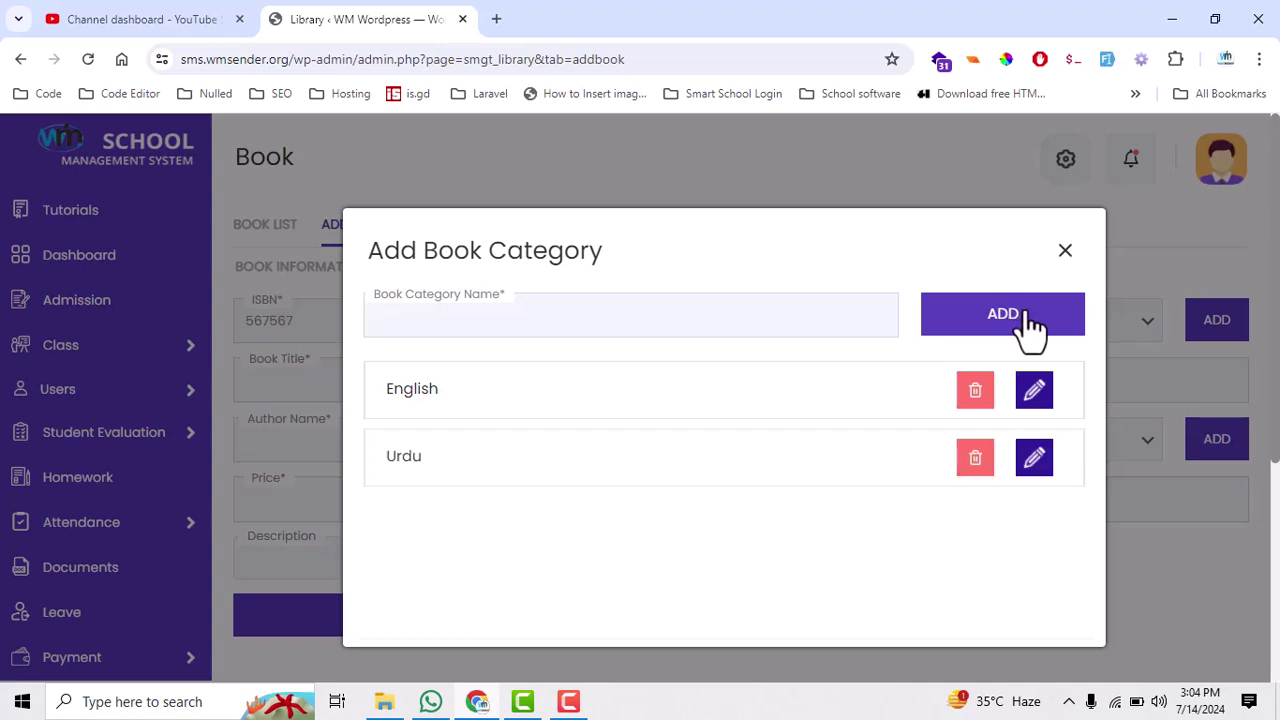
{"action": "left_click", "coordinate": [1065, 252]}
{"action": "left_click", "coordinate": [1120, 322]}
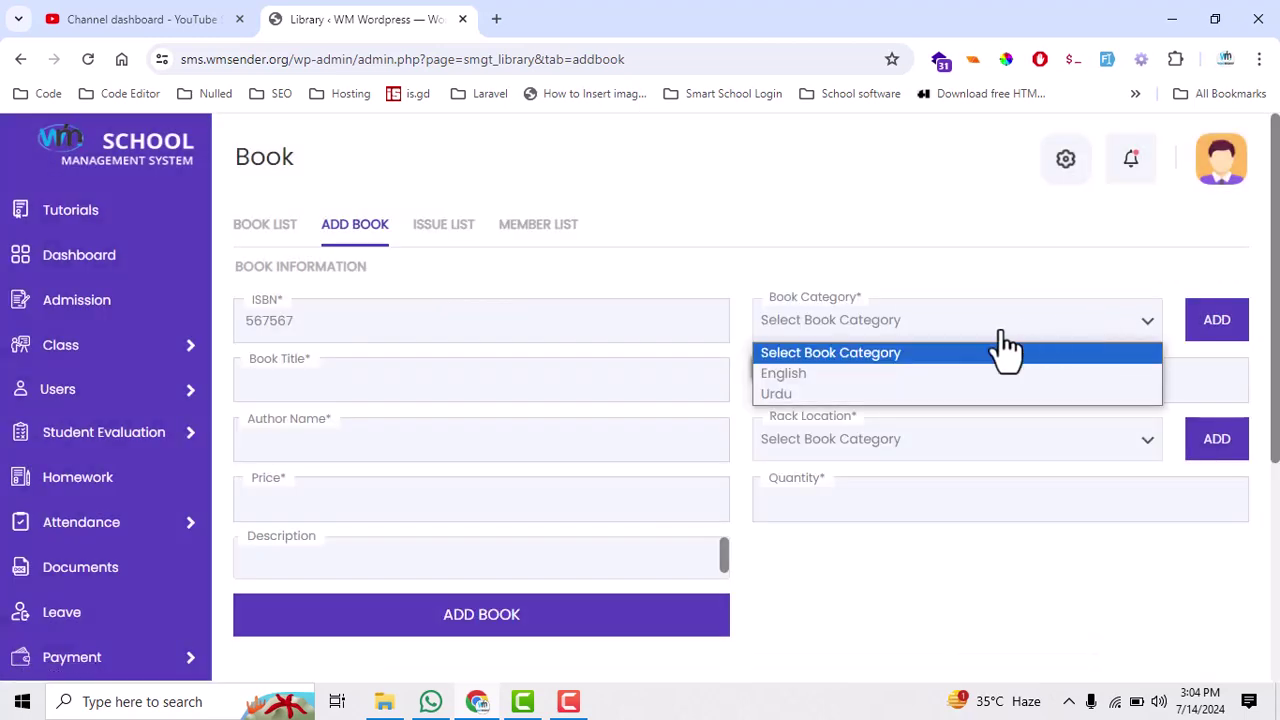
{"action": "left_click", "coordinate": [875, 376]}
- Enter "A journary of a city" as the book title and 54545 as the book number
{"action": "left_click", "coordinate": [435, 390]}
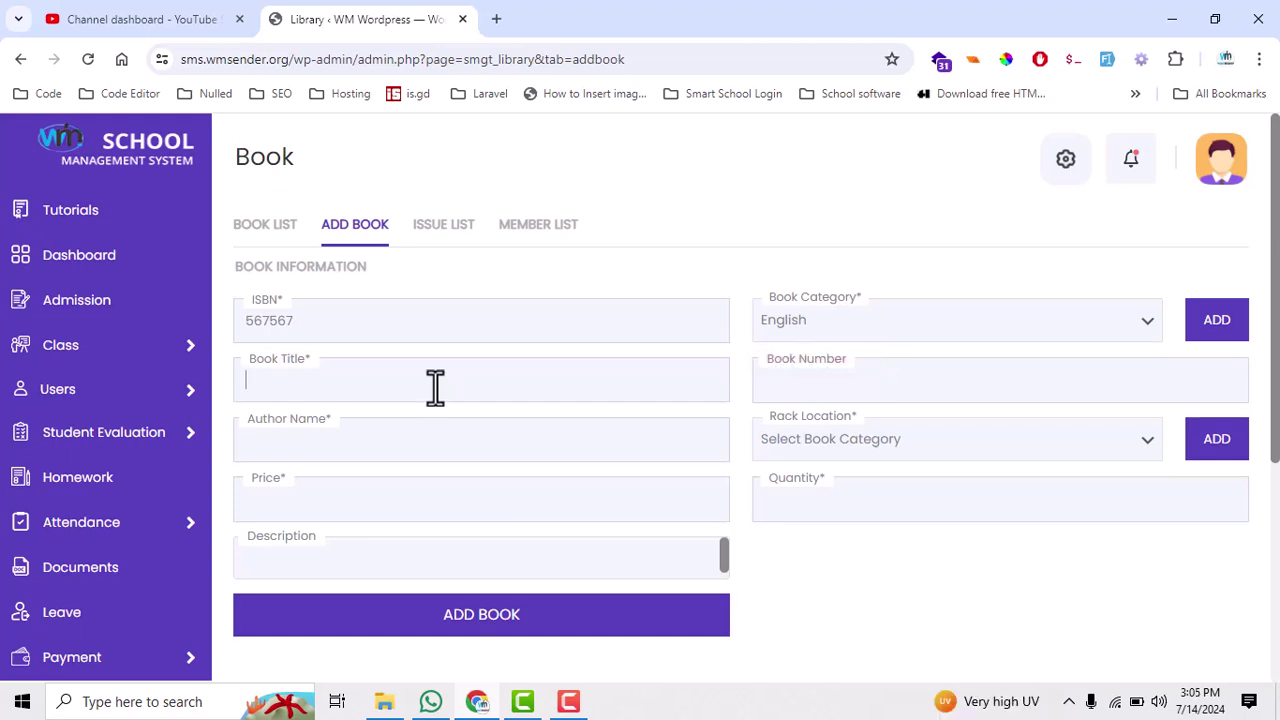
{"action": "type", "text": "A journary of a city"}
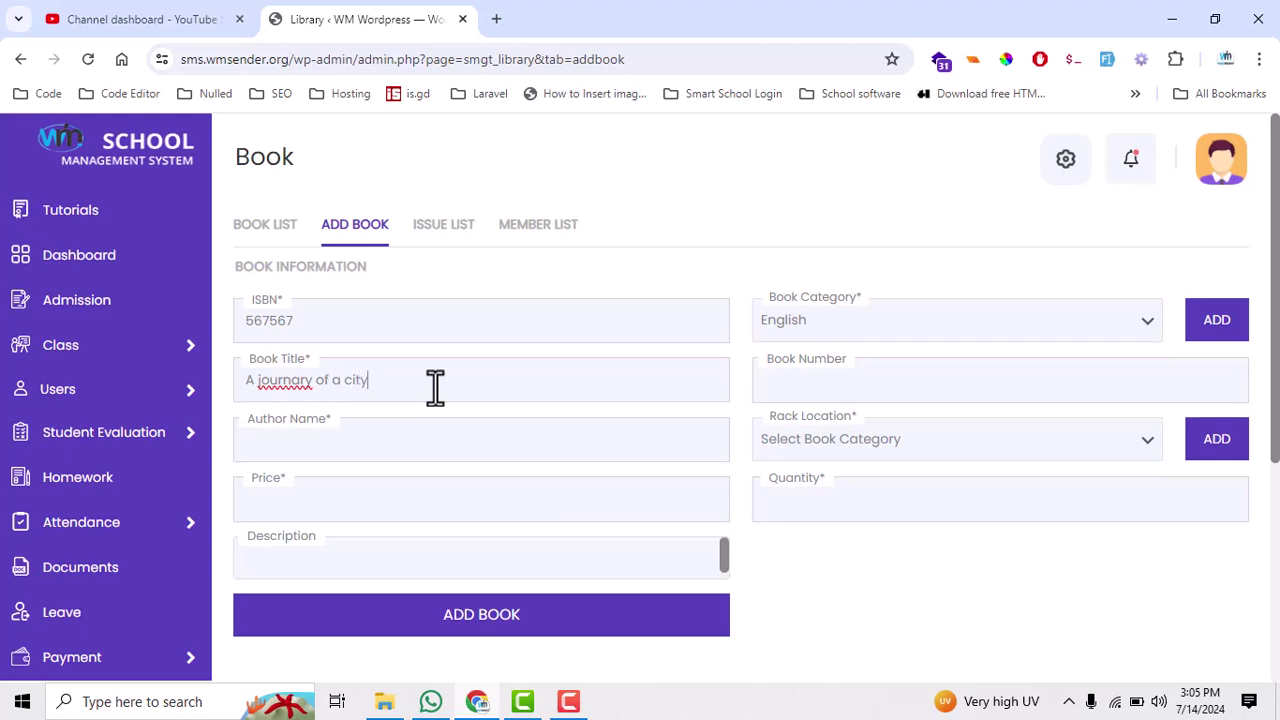
{"action": "right_click", "coordinate": [282, 372]}
{"action": "right_click", "coordinate": [277, 381]}
{"action": "left_click", "coordinate": [796, 390]}
{"action": "type", "text": "54545"}
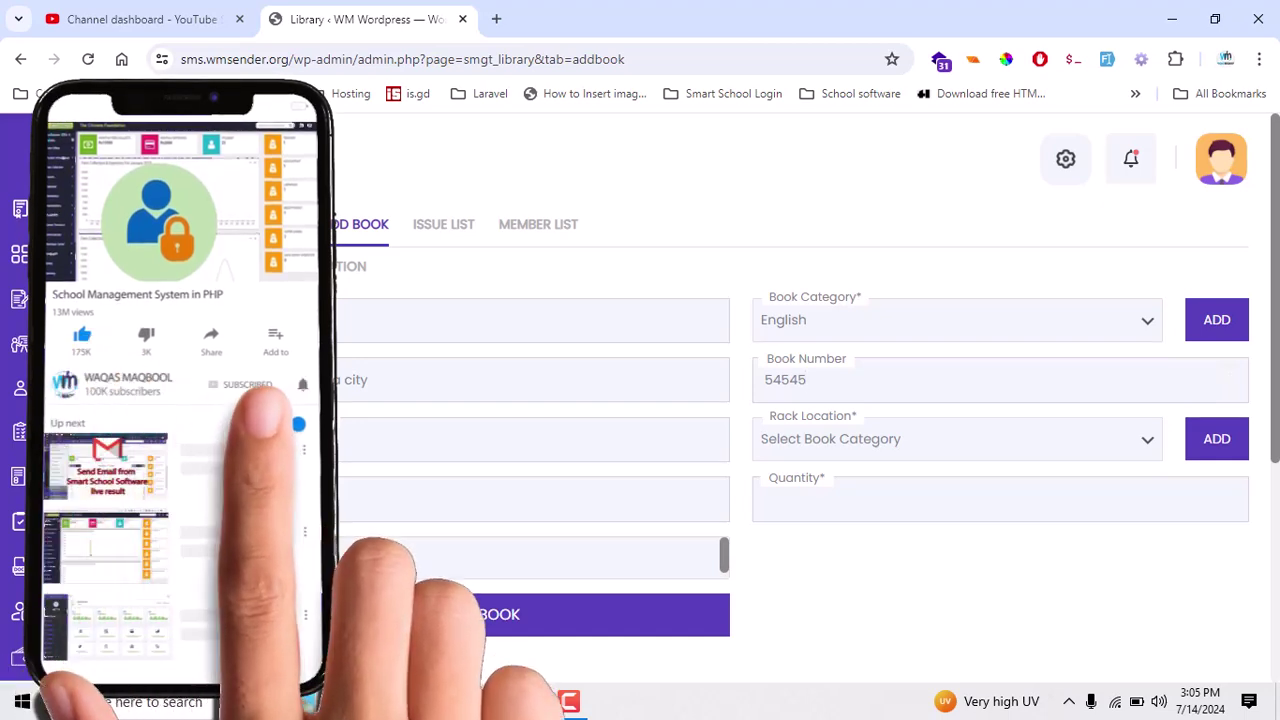
- Create a rack location named Rack 1
{"action": "left_click", "coordinate": [850, 445]}
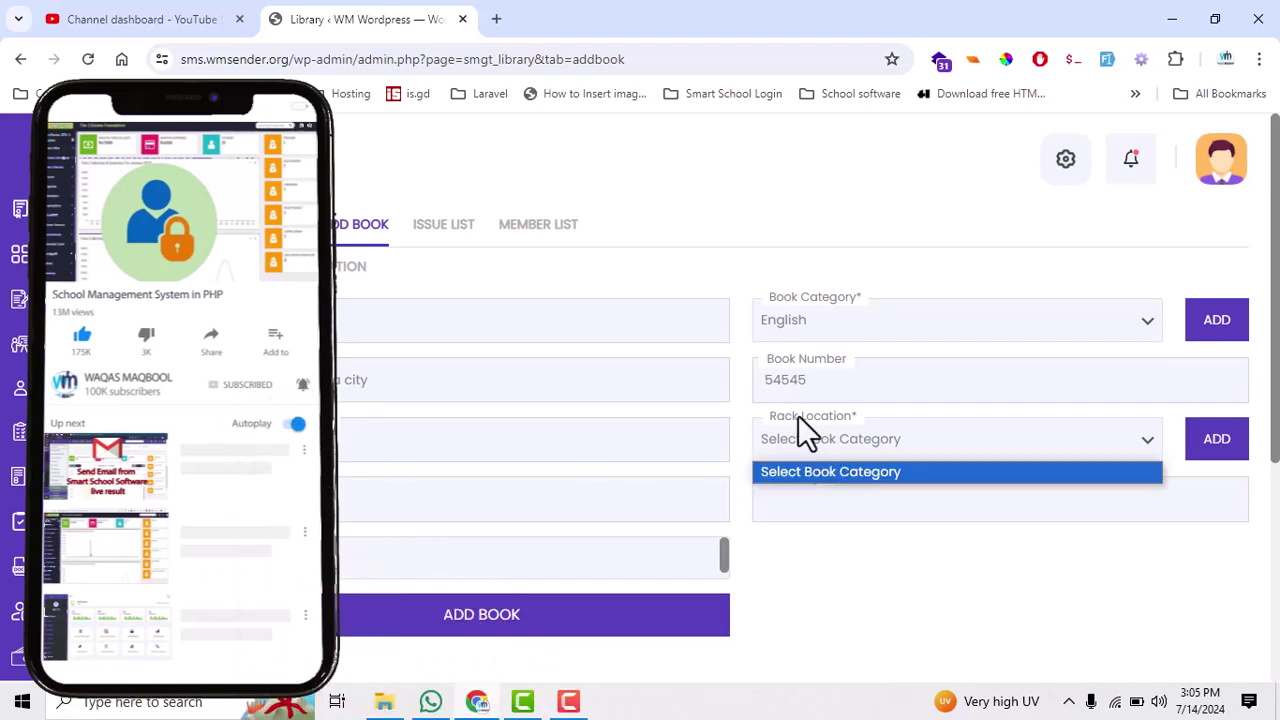
{"action": "left_click", "coordinate": [1217, 440]}
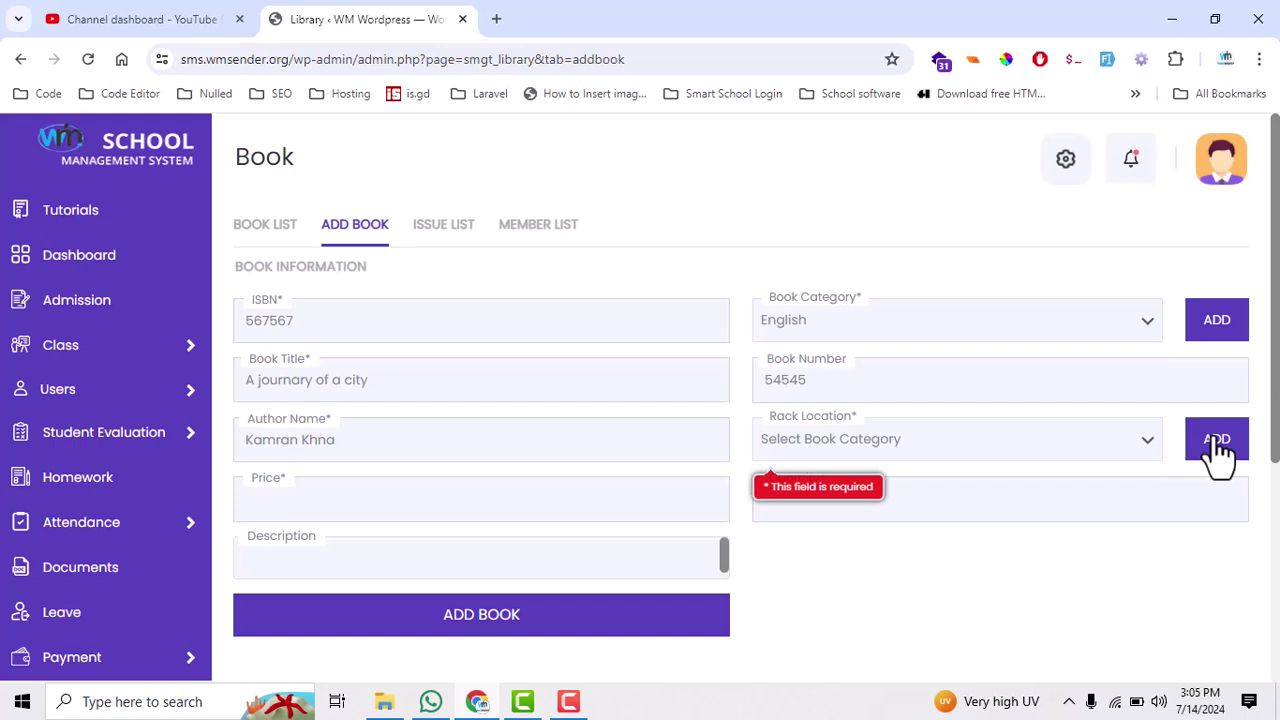
{"action": "left_click", "coordinate": [1217, 440]}
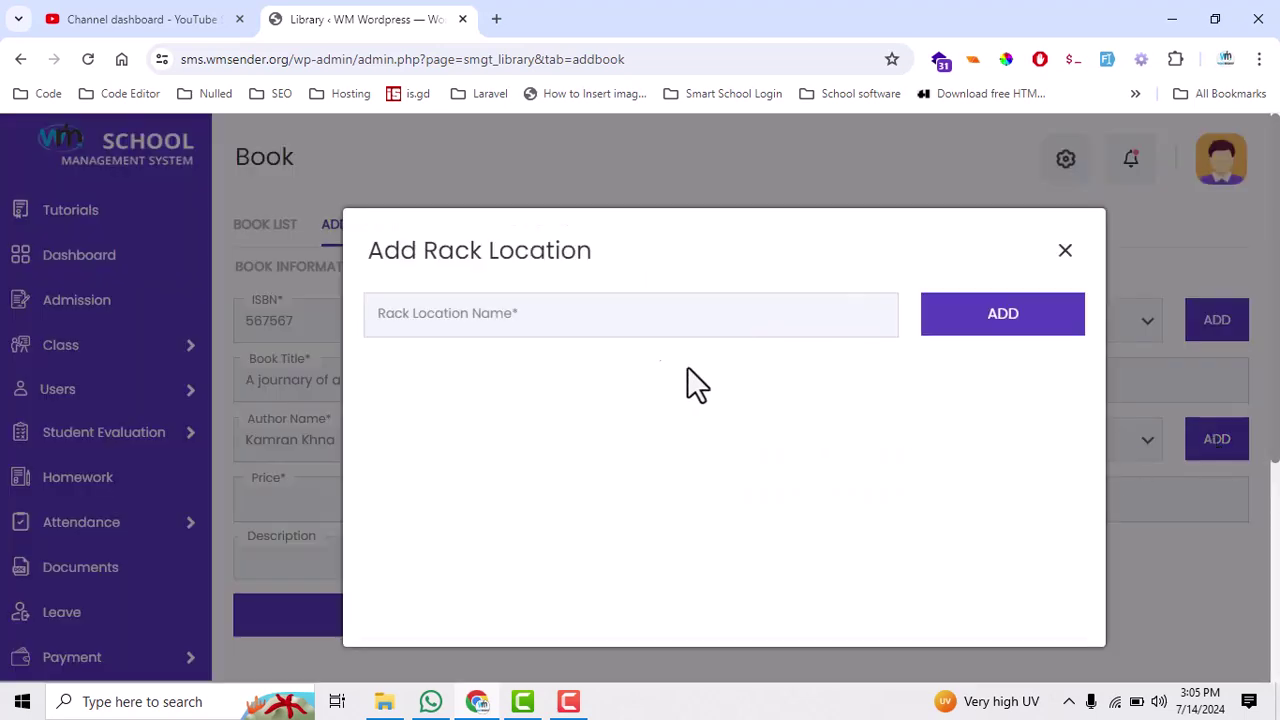
{"action": "left_click", "coordinate": [527, 315]}
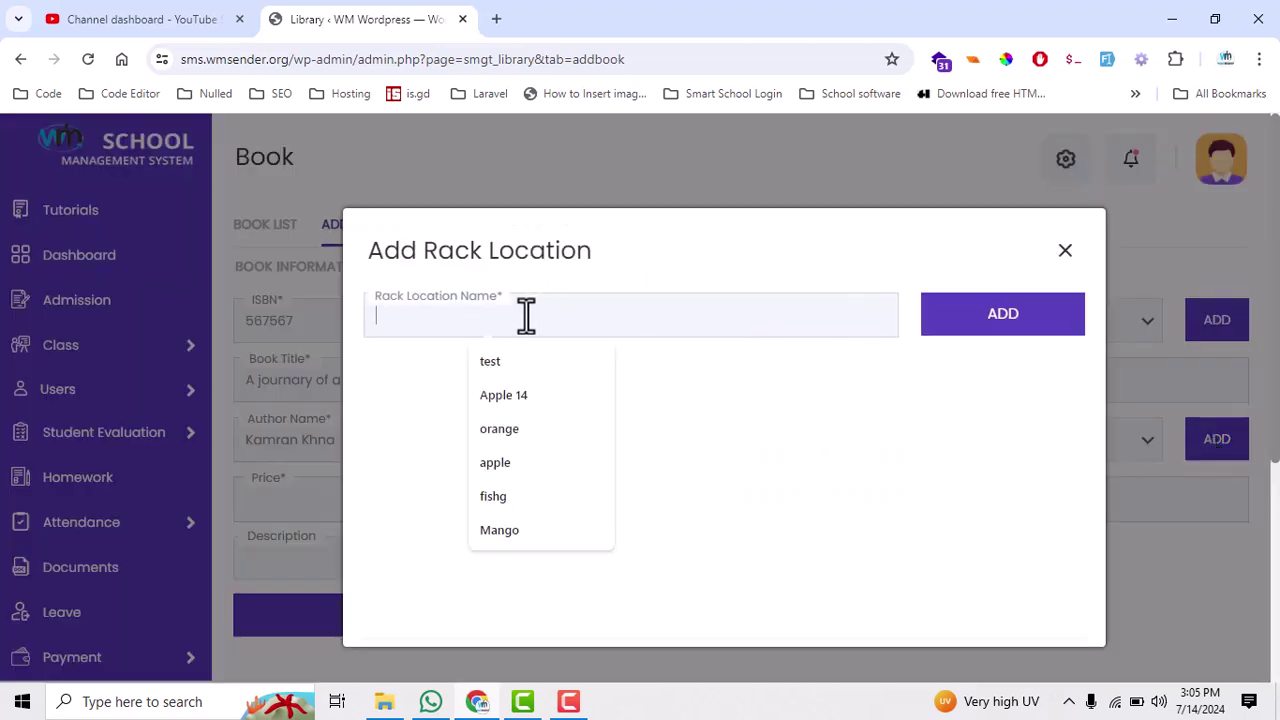
{"action": "type", "text": "Reac"}
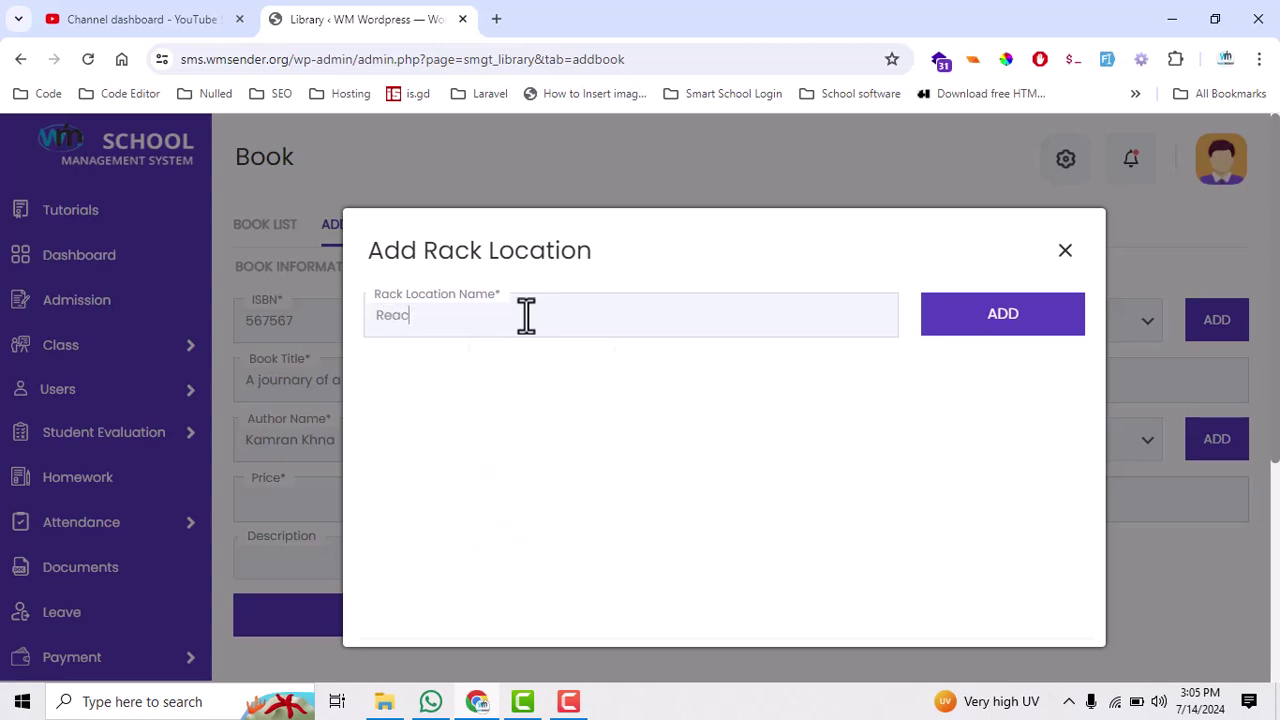
{"action": "type", "text": "k 1"}
{"action": "double_click", "coordinate": [385, 314]}
{"action": "right_click", "coordinate": [389, 318]}
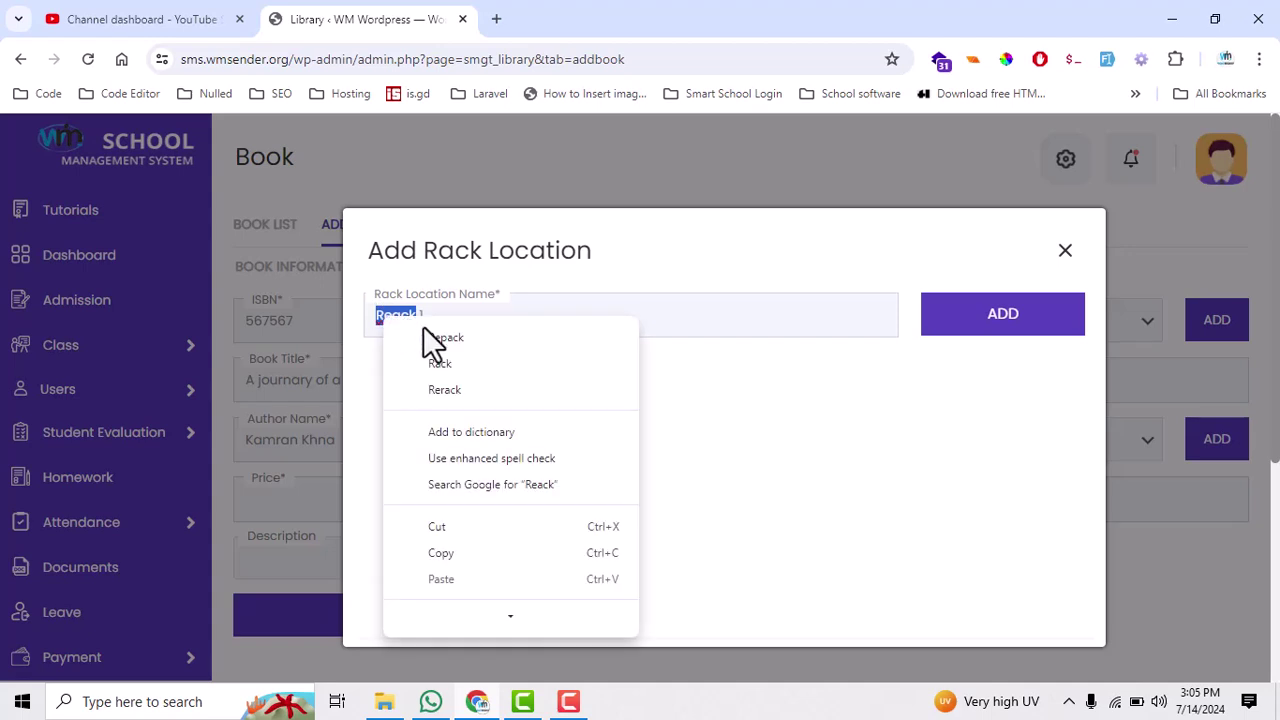
{"action": "left_click", "coordinate": [503, 358]}
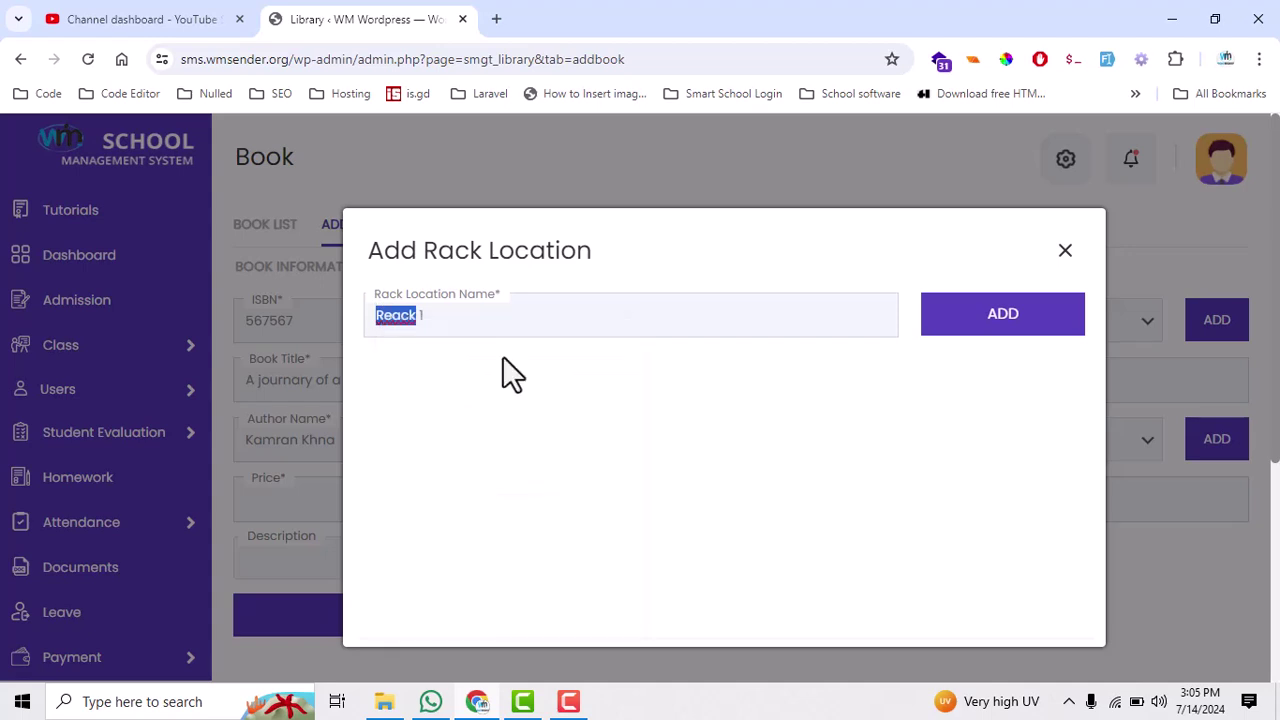
{"action": "left_click", "coordinate": [1003, 314]}
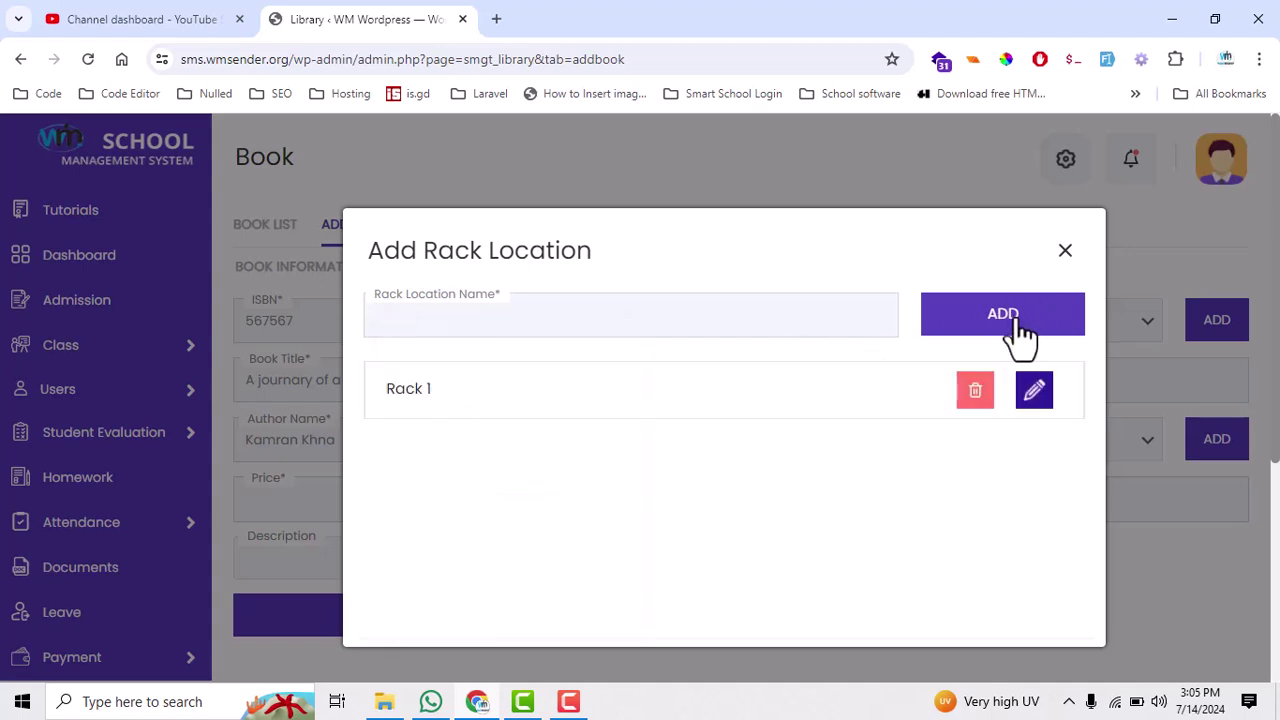
{"action": "left_click", "coordinate": [1065, 252]}
- Assign the book to Rack 1 and set its price to 200
{"action": "left_click", "coordinate": [1128, 458]}
{"action": "left_click", "coordinate": [846, 492]}
{"action": "left_click", "coordinate": [420, 489]}
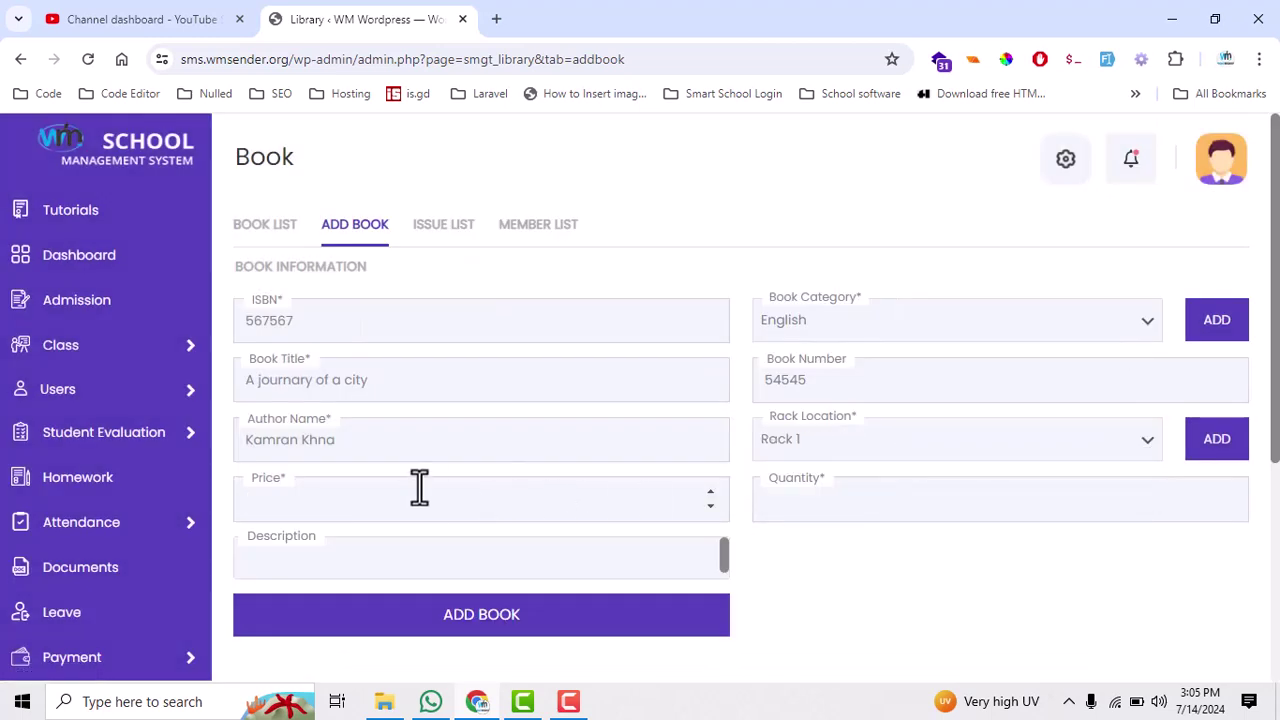
{"action": "type", "text": "200"}
- Set the book's quantity to 100 and add the book to the library
{"action": "left_click", "coordinate": [472, 630]}
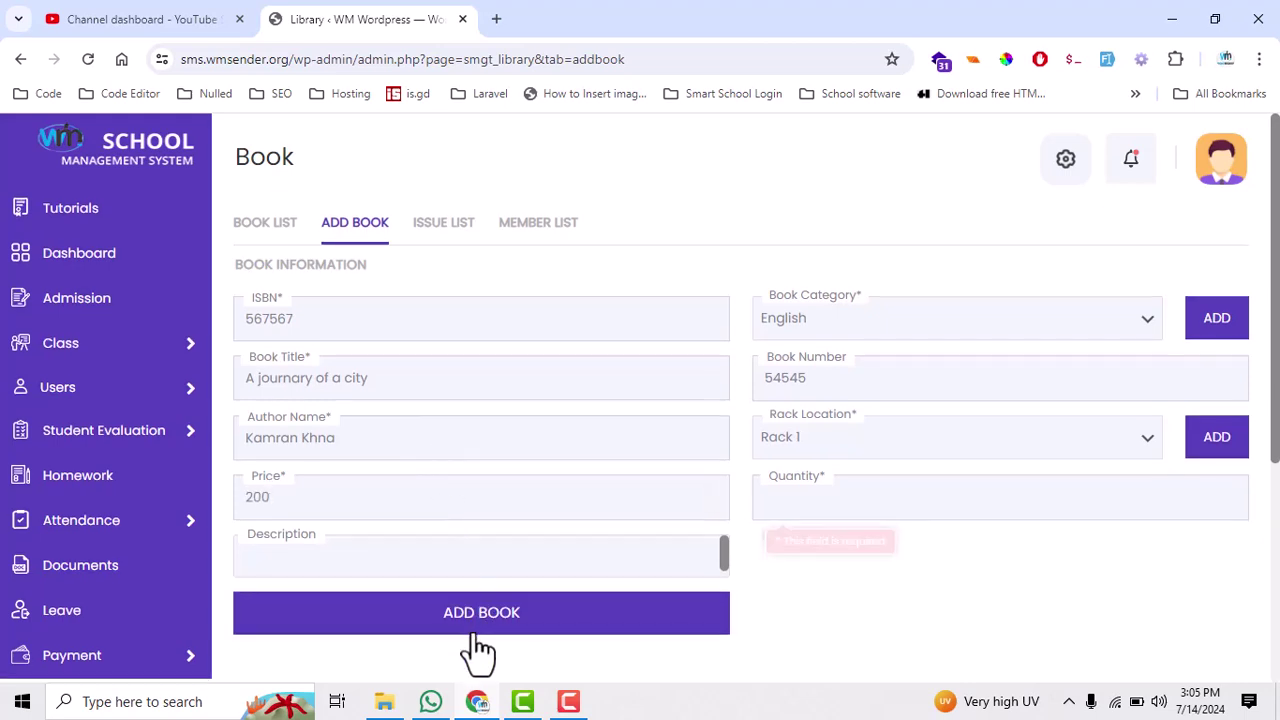
{"action": "left_click", "coordinate": [508, 612]}
{"action": "scroll", "coordinate": [841, 490], "scroll_direction": "down", "scroll_amount": 1}
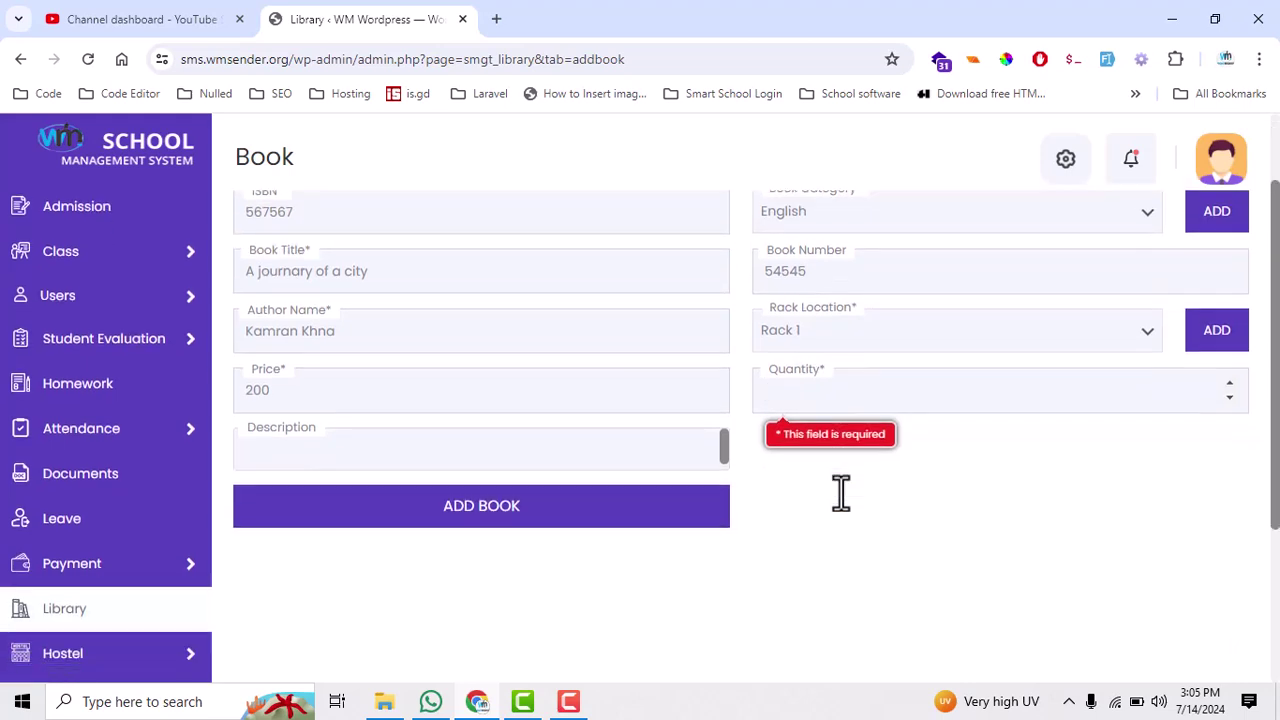
{"action": "type", "text": "100"}
{"action": "left_click", "coordinate": [618, 512]}
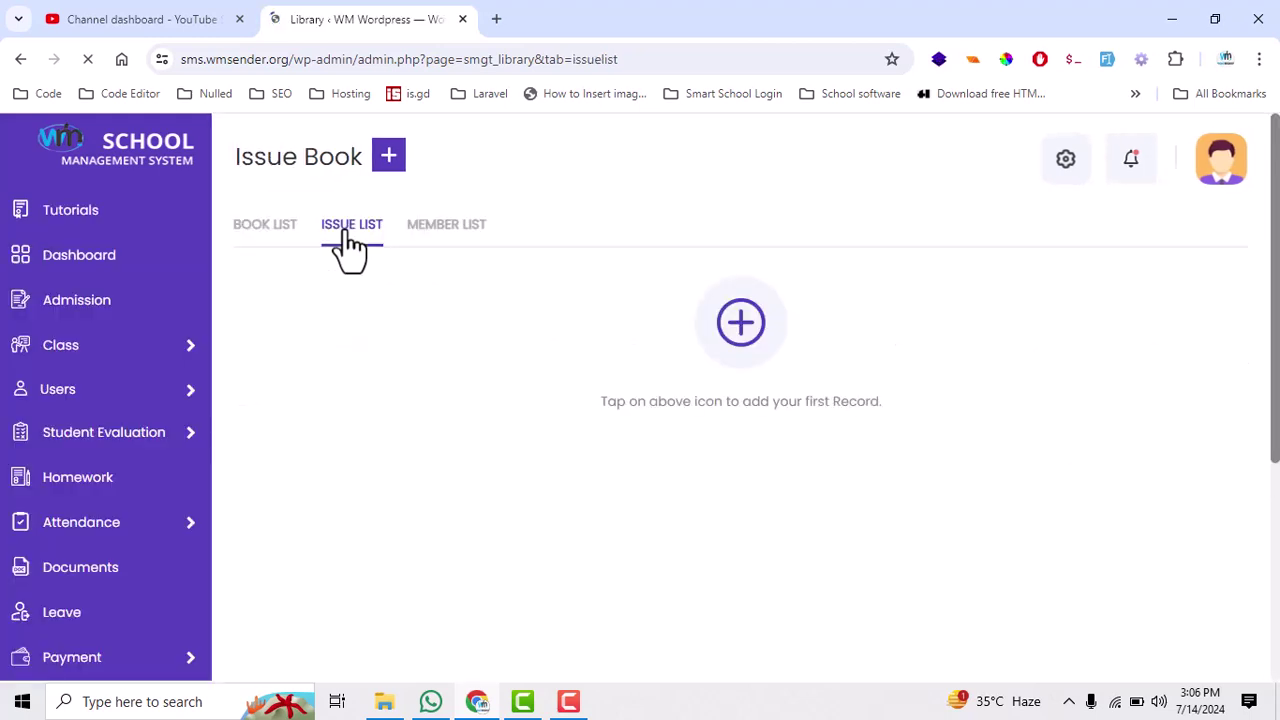
- Start a new book issue record for class KG, section A
{"action": "left_click", "coordinate": [743, 334]}
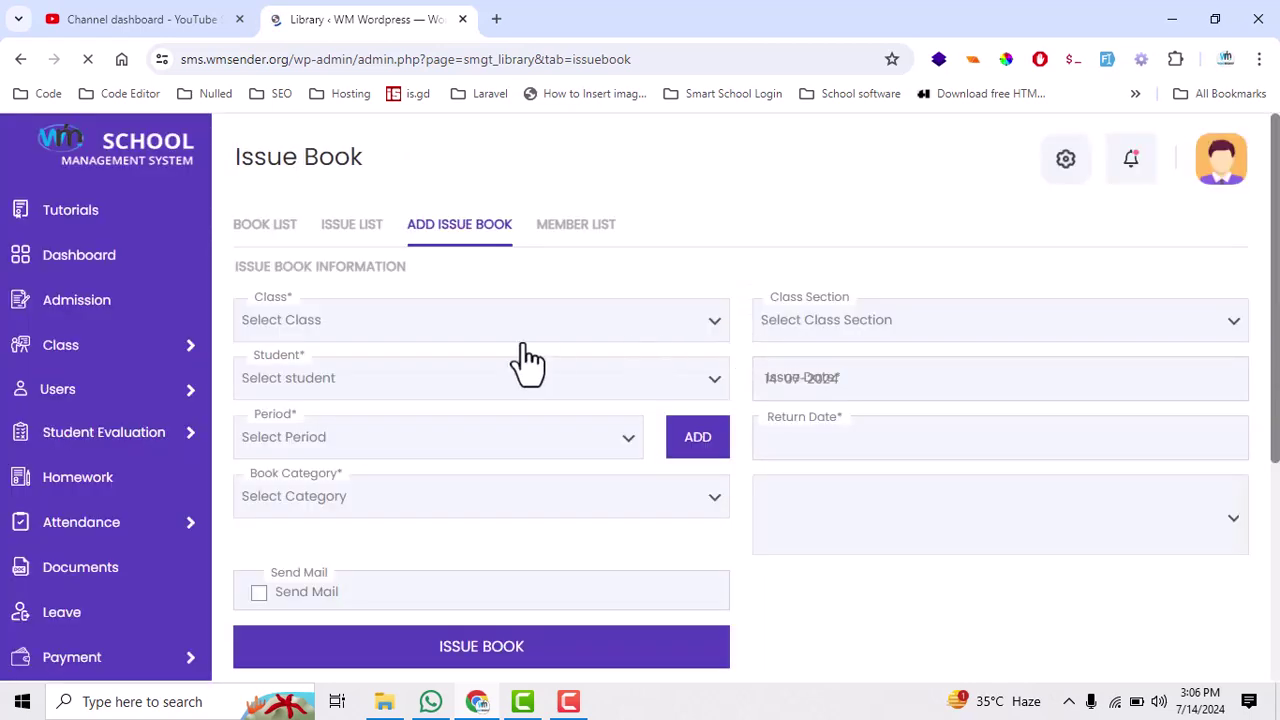
{"action": "left_click", "coordinate": [311, 335]}
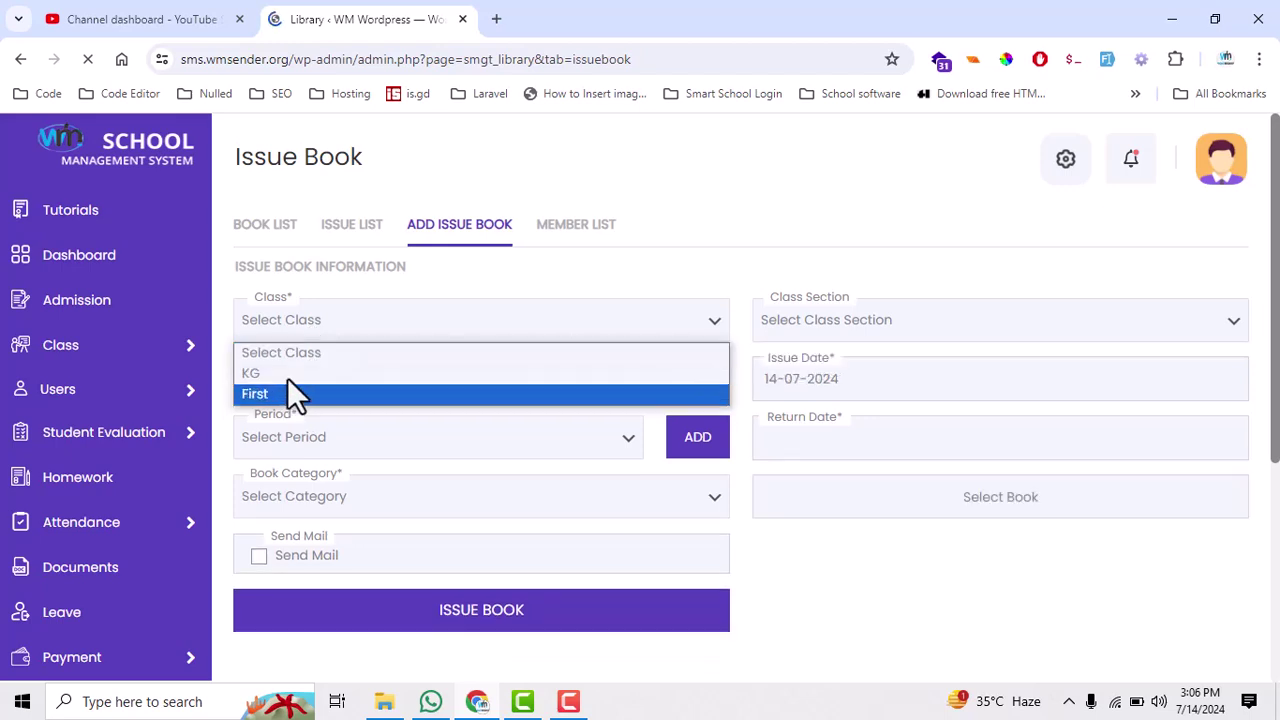
{"action": "left_click", "coordinate": [287, 377]}
{"action": "left_click", "coordinate": [830, 326]}
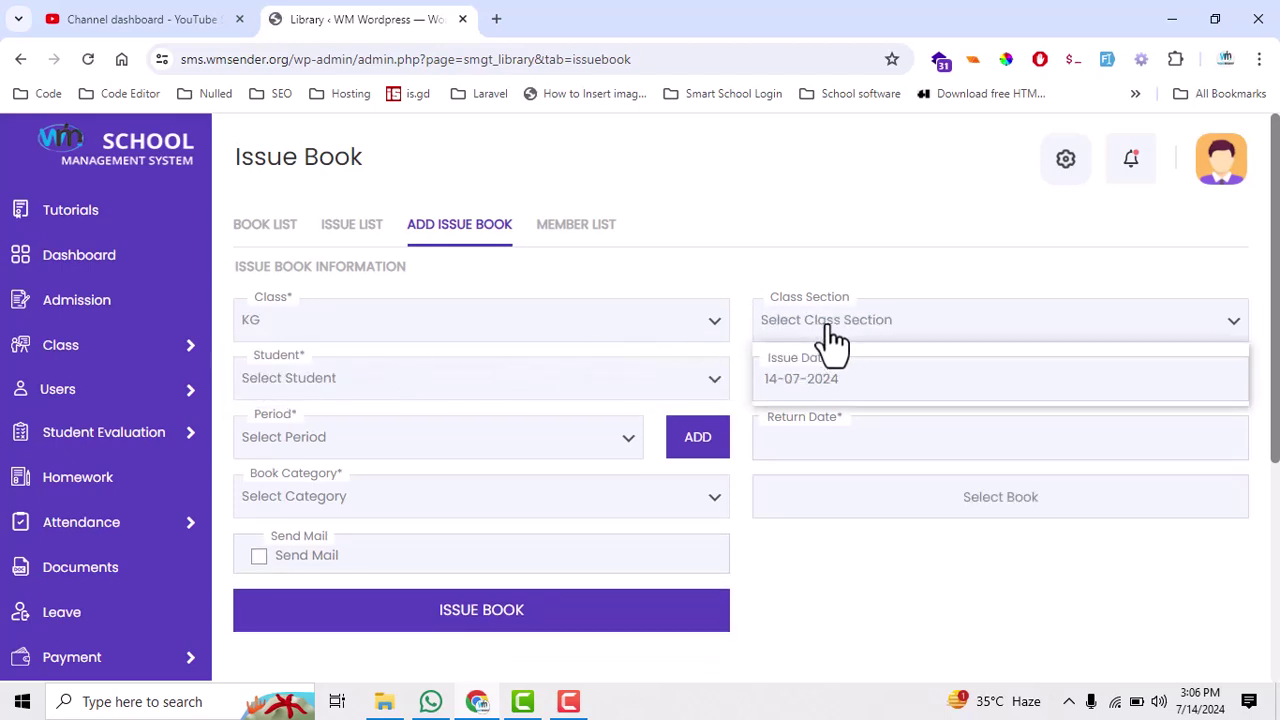
{"action": "left_click", "coordinate": [806, 366]}
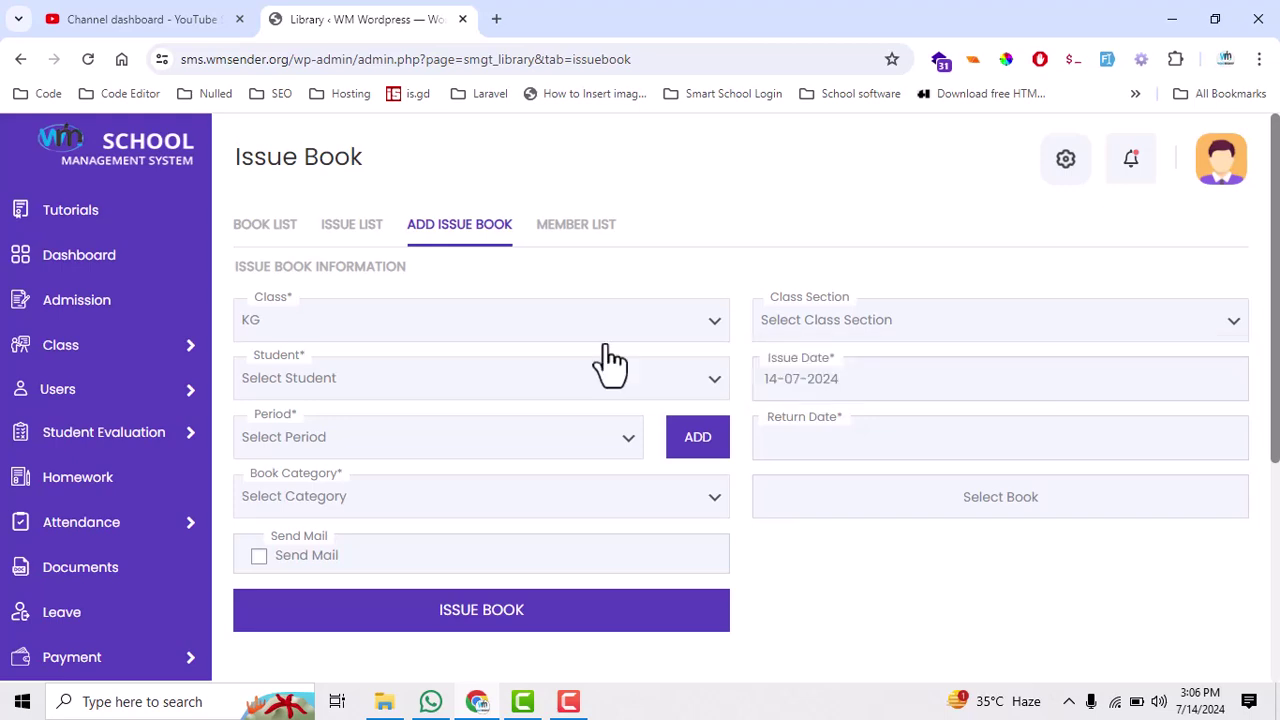
- Check the student choices for the chosen section and reset the class section to Select Class Section
{"action": "left_click", "coordinate": [366, 400]}
{"action": "left_click", "coordinate": [357, 400]}
{"action": "left_click", "coordinate": [360, 397]}
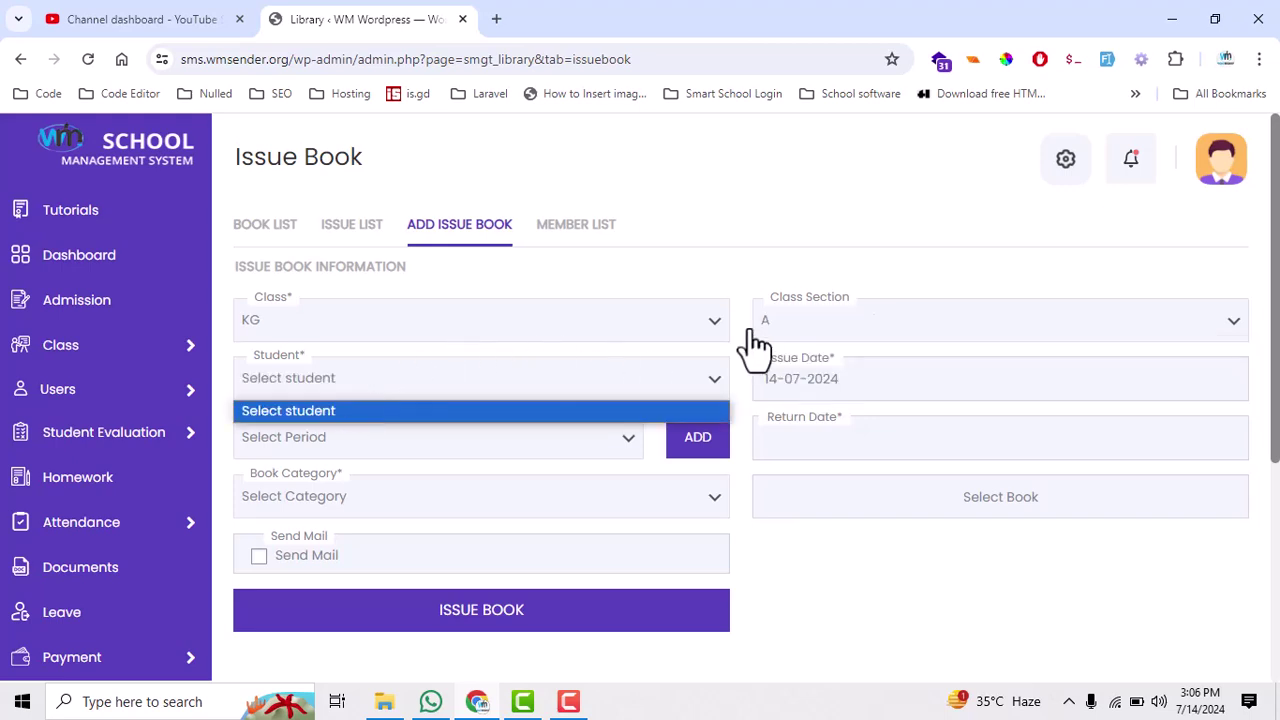
{"action": "left_click", "coordinate": [805, 340]}
{"action": "left_click", "coordinate": [800, 338]}
{"action": "left_click", "coordinate": [795, 352]}
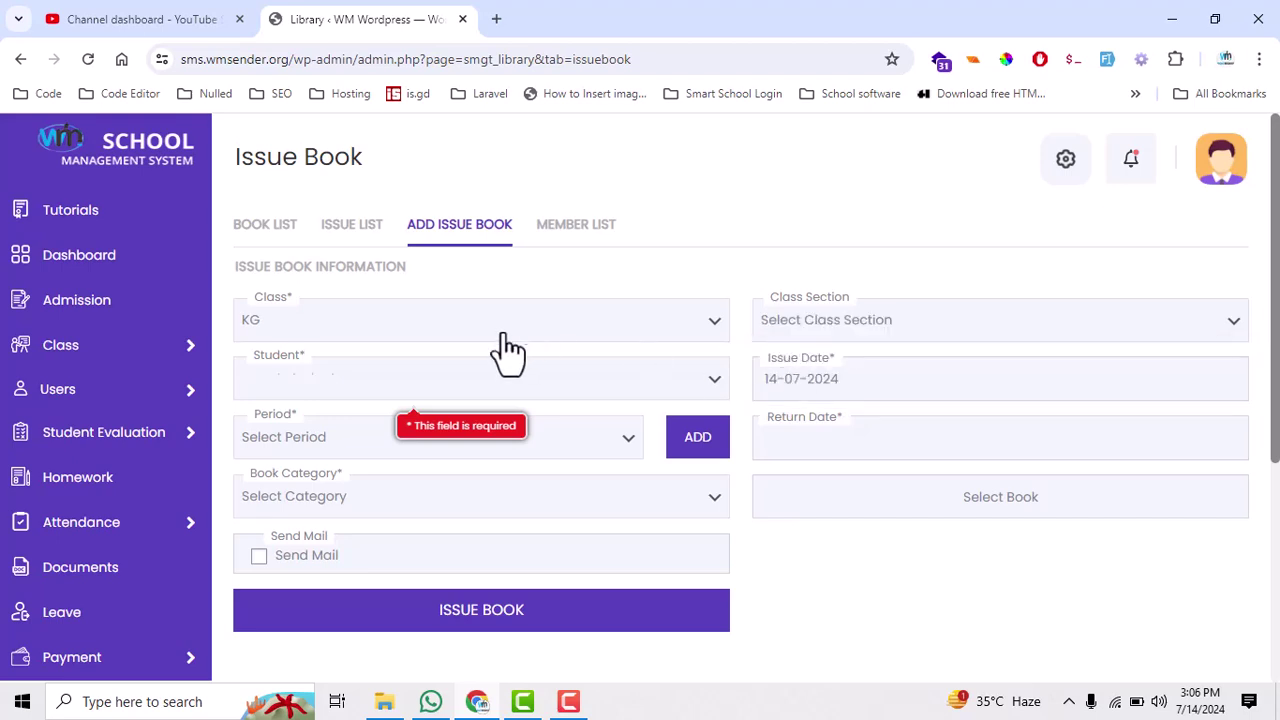
- Select the KG student who receives the book and check the available issue periods
{"action": "left_click", "coordinate": [362, 388]}
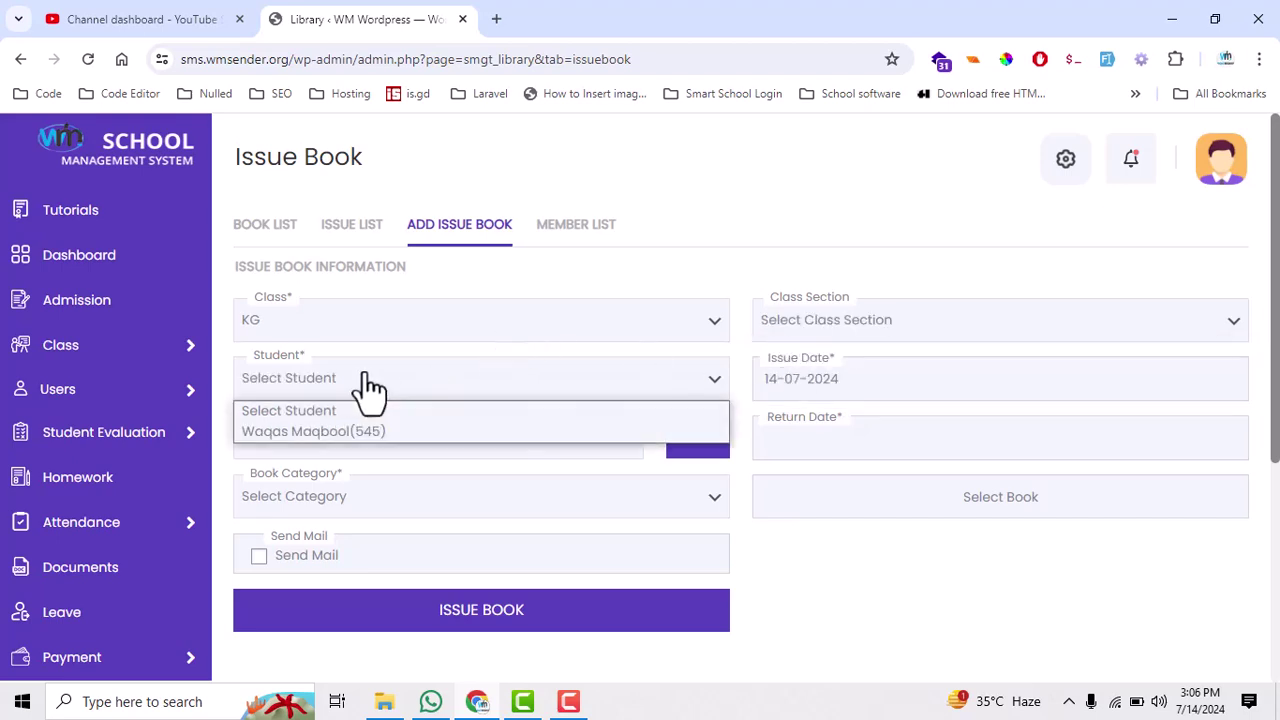
{"action": "left_click", "coordinate": [325, 431]}
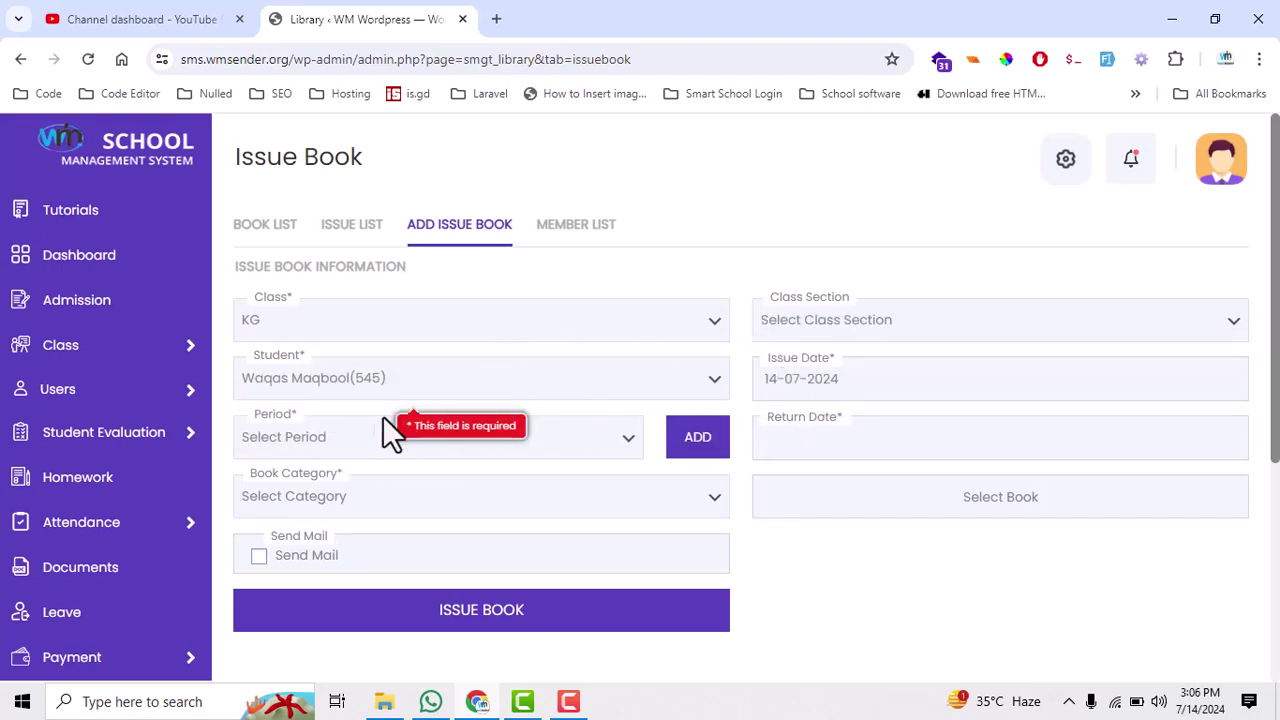
{"action": "left_click", "coordinate": [338, 446]}
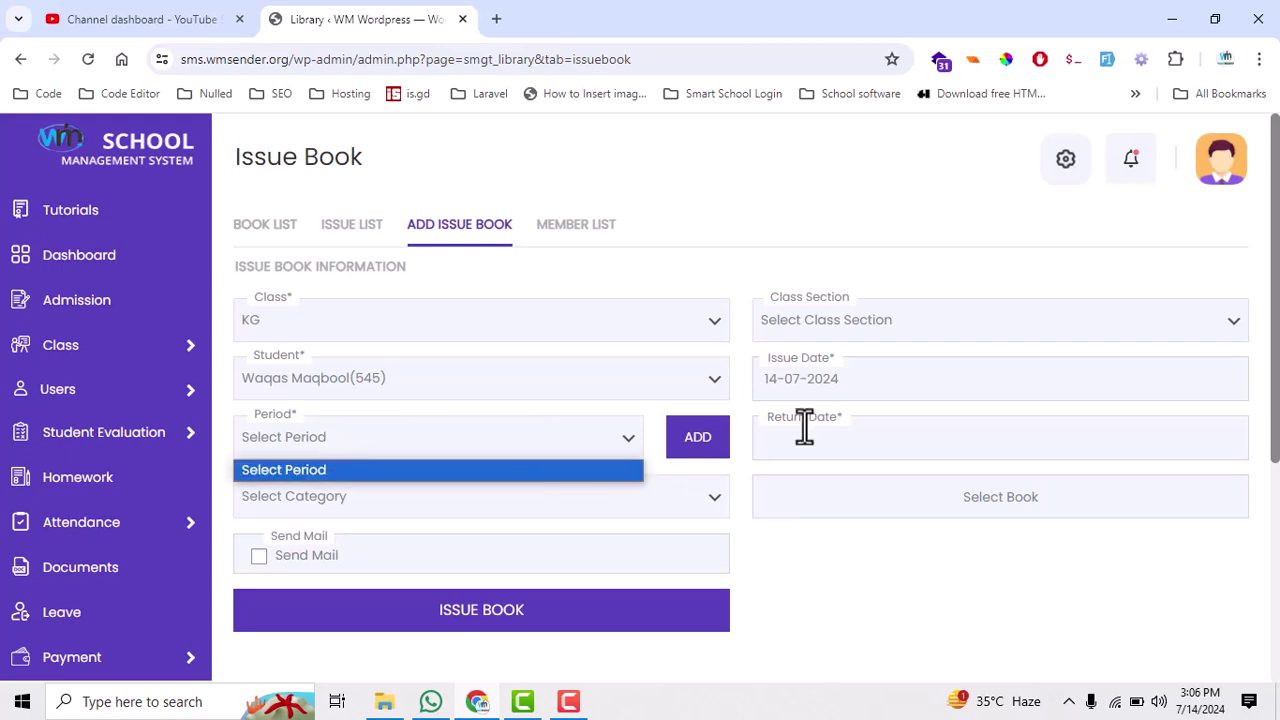
{"action": "left_click", "coordinate": [786, 372]}
{"action": "left_click", "coordinate": [786, 372]}
{"action": "left_click", "coordinate": [1003, 534]}
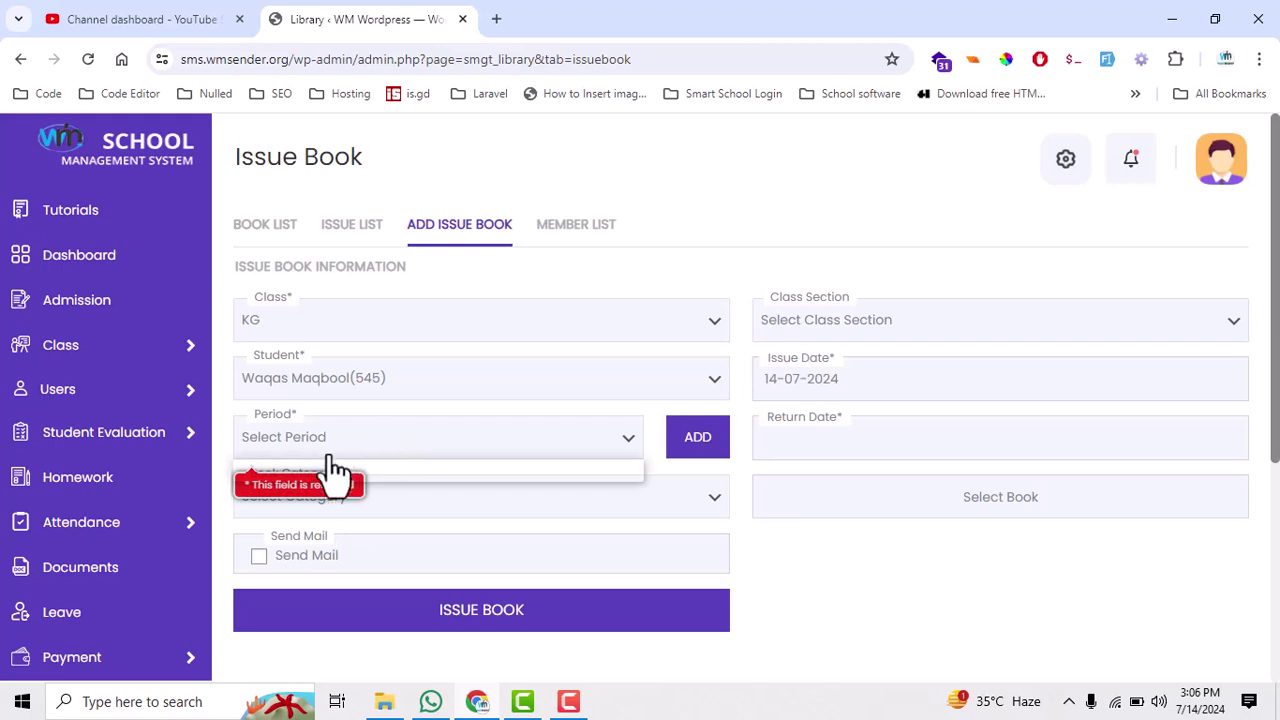
{"action": "left_click", "coordinate": [557, 467]}
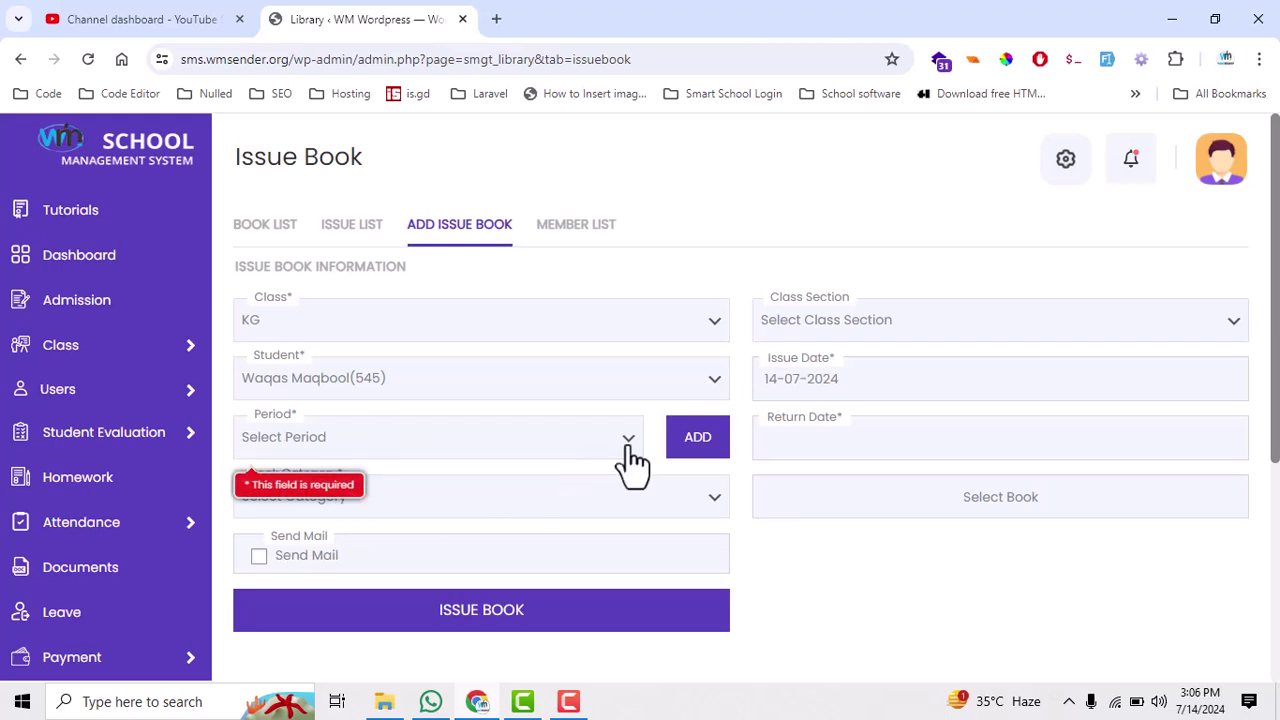
- Add an issue period of 7 days and select it for the book issue
{"action": "left_click", "coordinate": [700, 445]}
{"action": "left_click", "coordinate": [524, 334]}
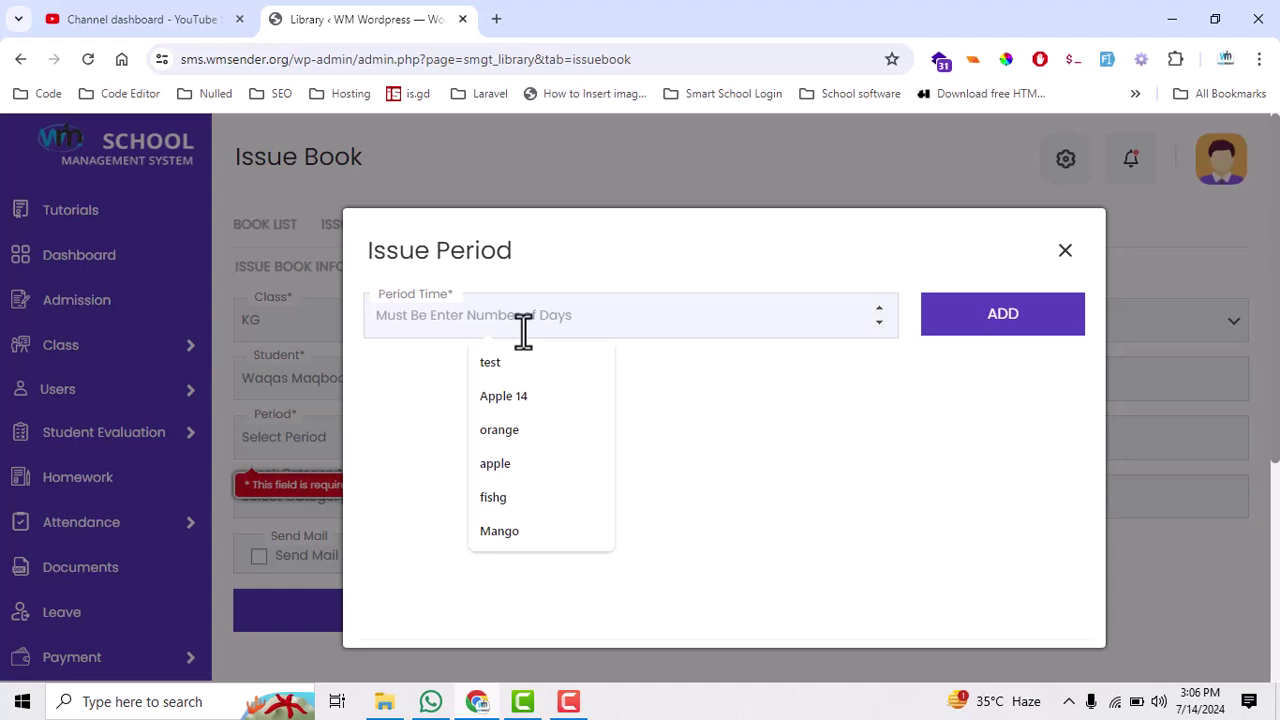
{"action": "type", "text": "7"}
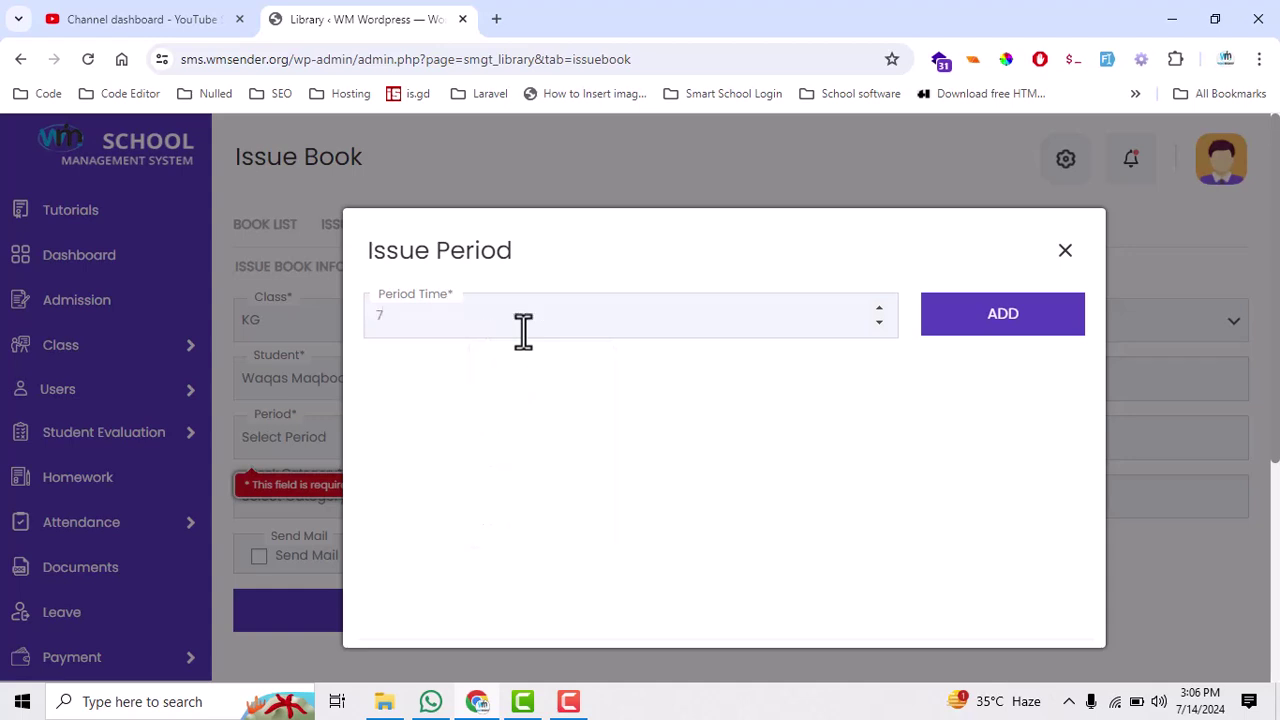
{"action": "left_click", "coordinate": [1025, 325]}
{"action": "left_click", "coordinate": [1065, 250]}
{"action": "left_click", "coordinate": [449, 448]}
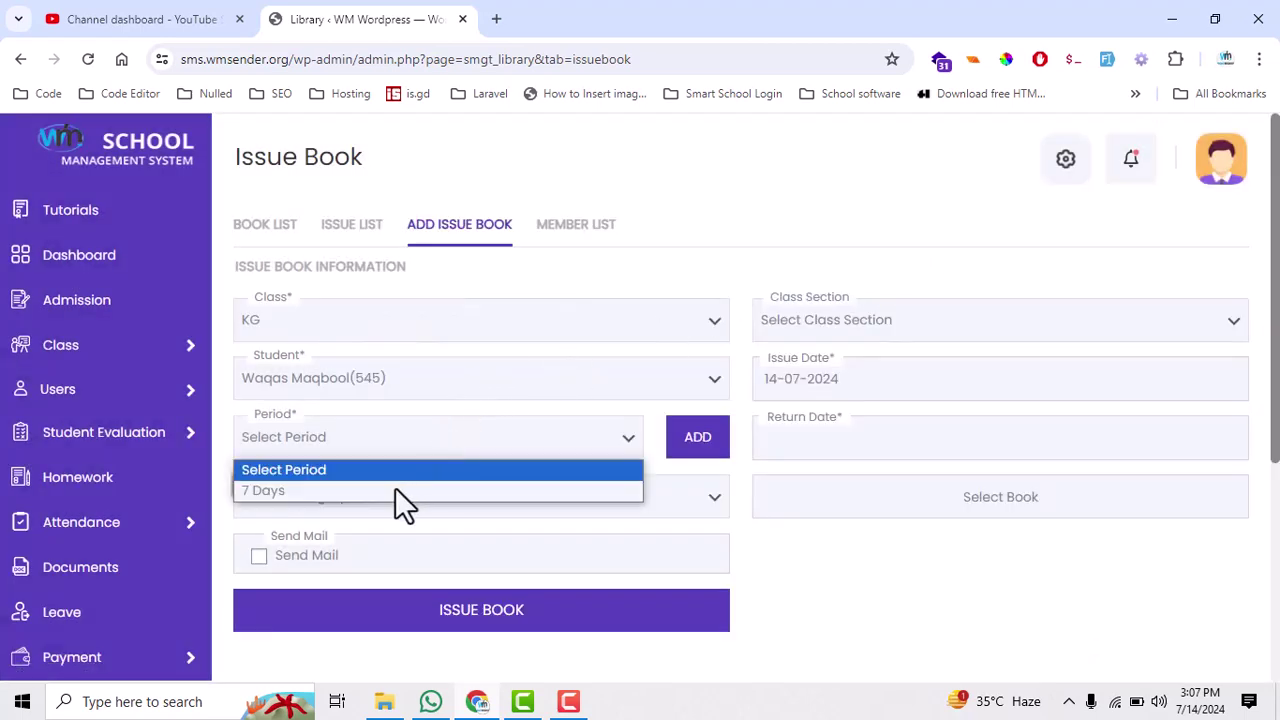
{"action": "left_click", "coordinate": [390, 498]}
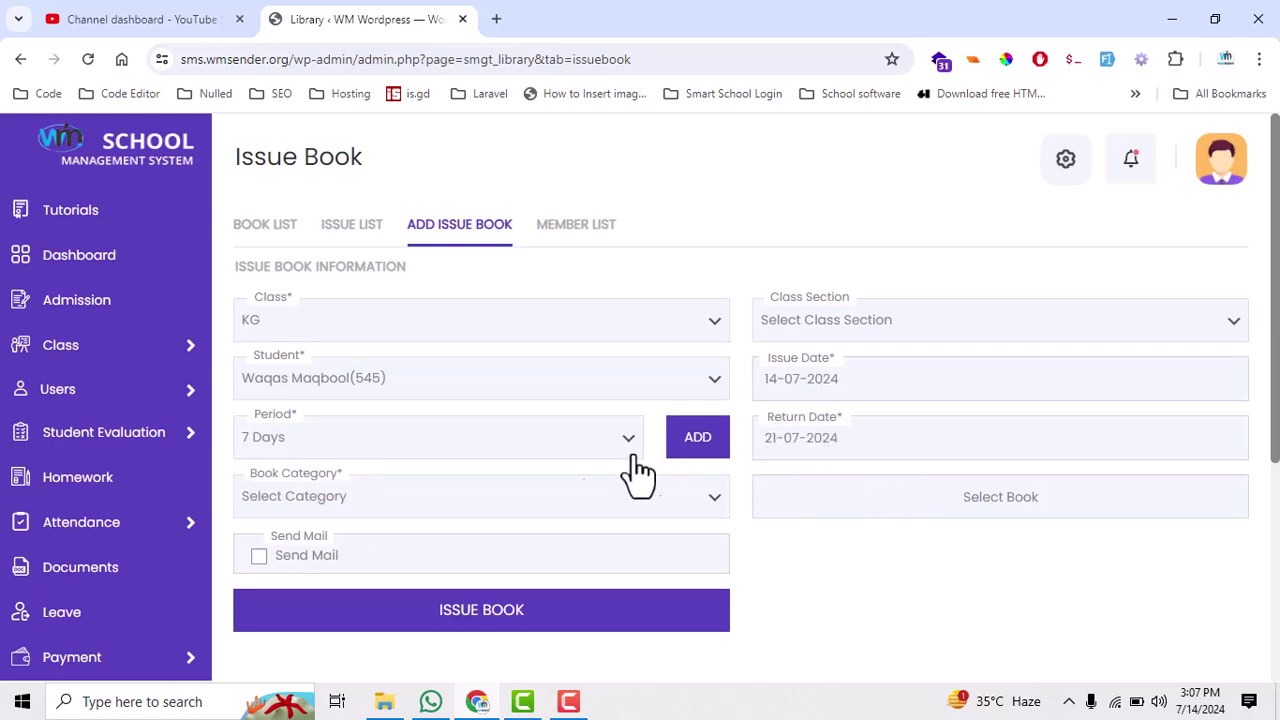
- Choose the book "A journary of a city" from the English category and issue it to the student
{"action": "left_click", "coordinate": [425, 505]}
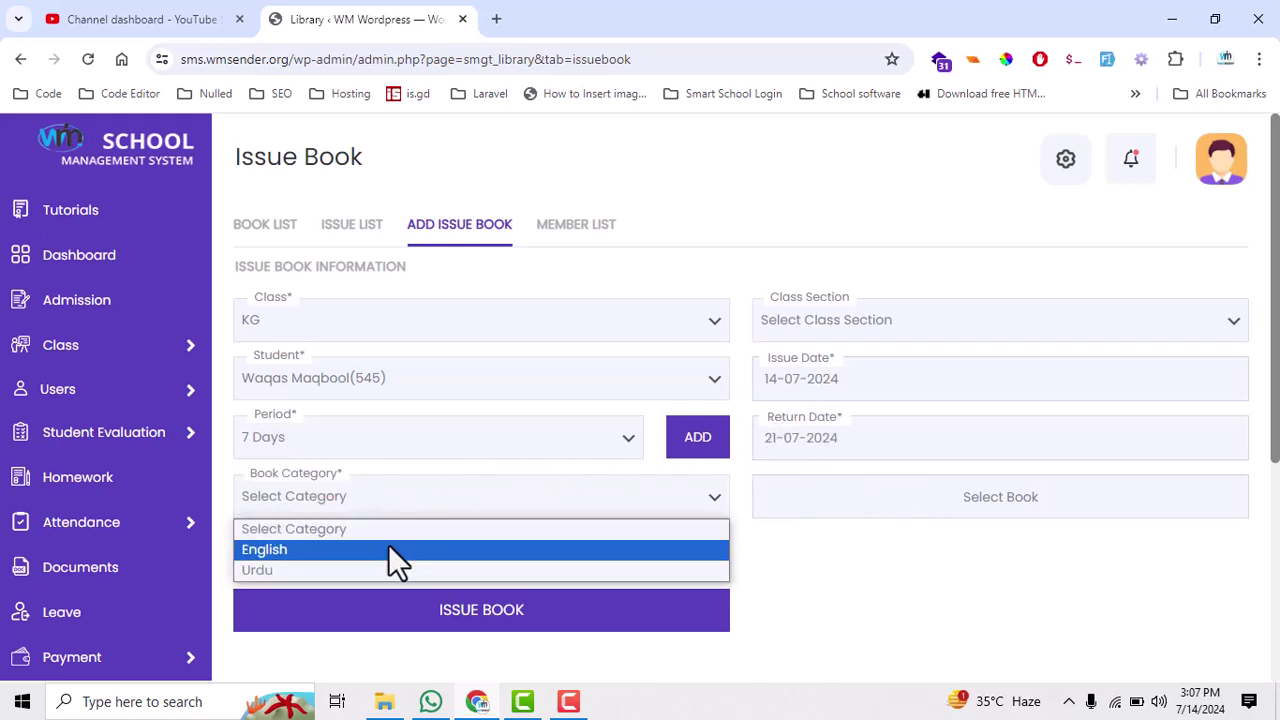
{"action": "left_click", "coordinate": [390, 546]}
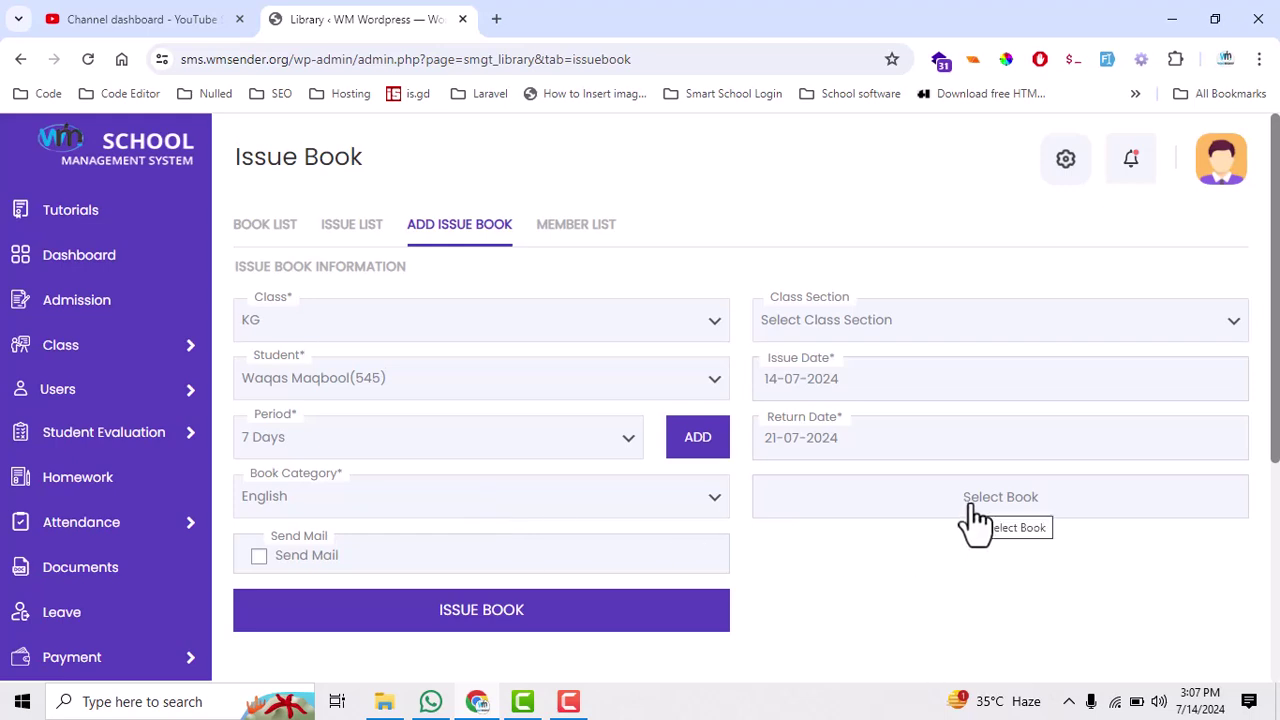
{"action": "left_click", "coordinate": [901, 508]}
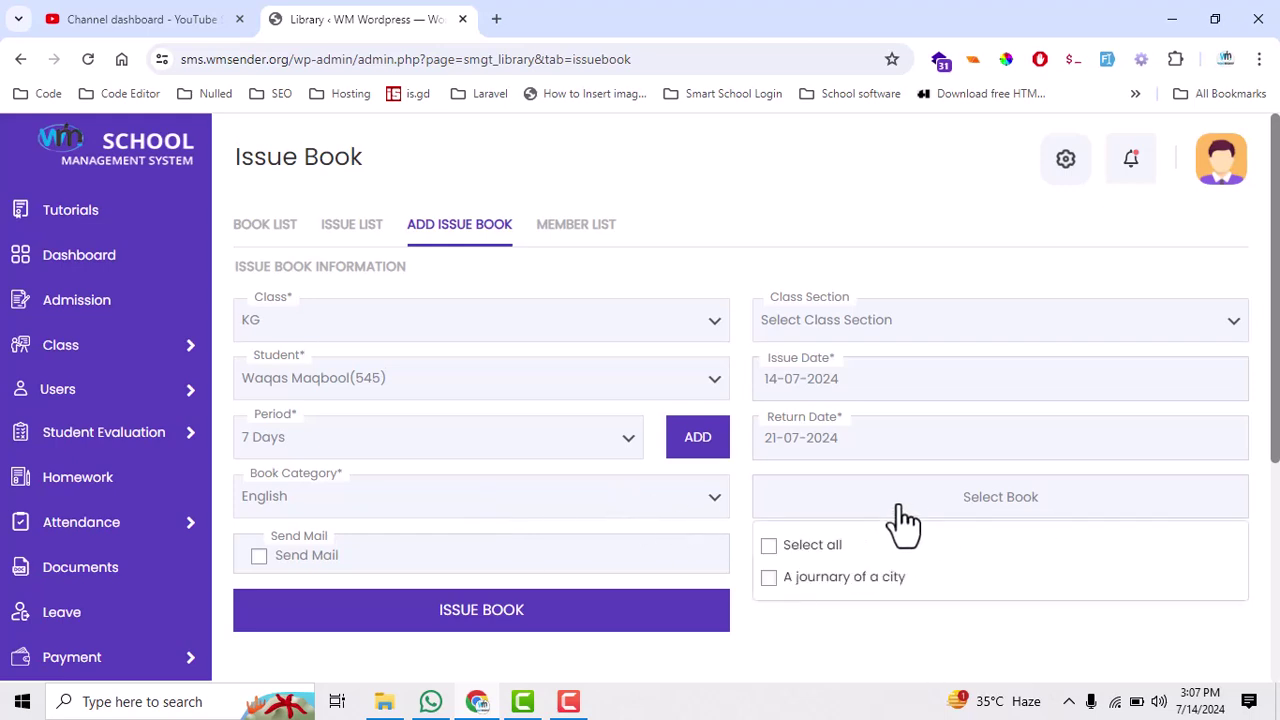
{"action": "left_click", "coordinate": [768, 580]}
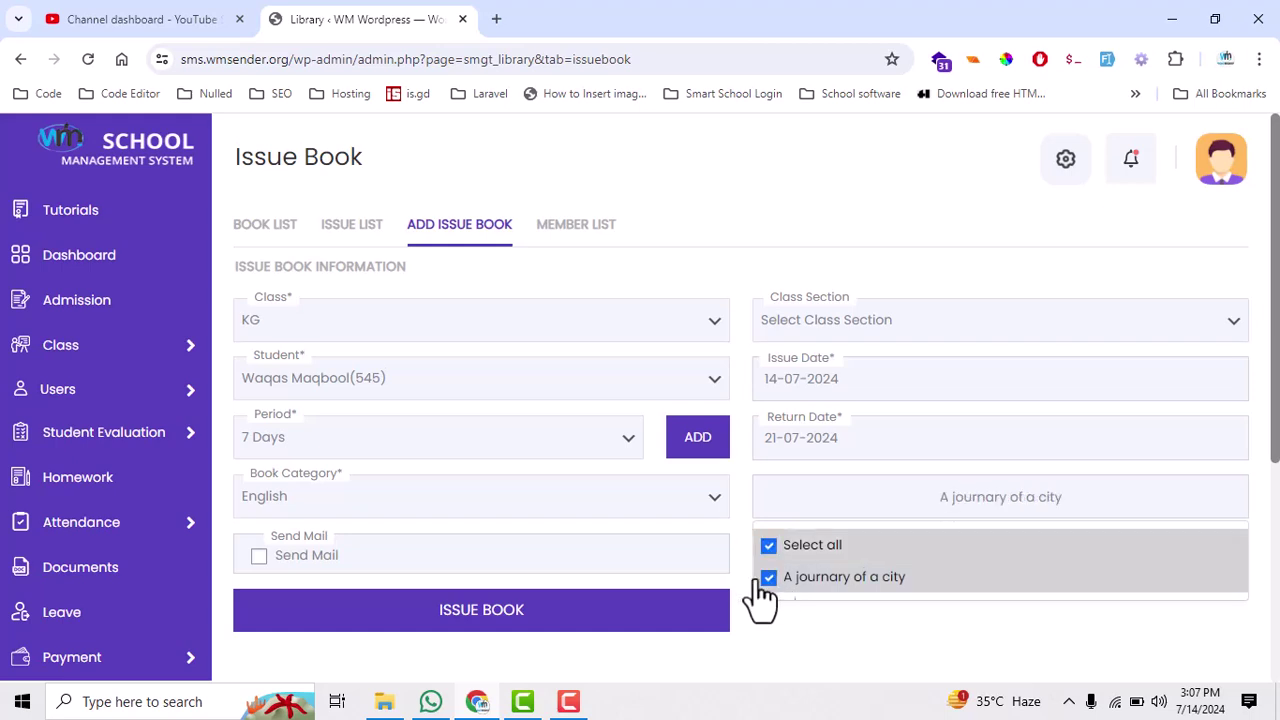
{"action": "left_click", "coordinate": [455, 612]}
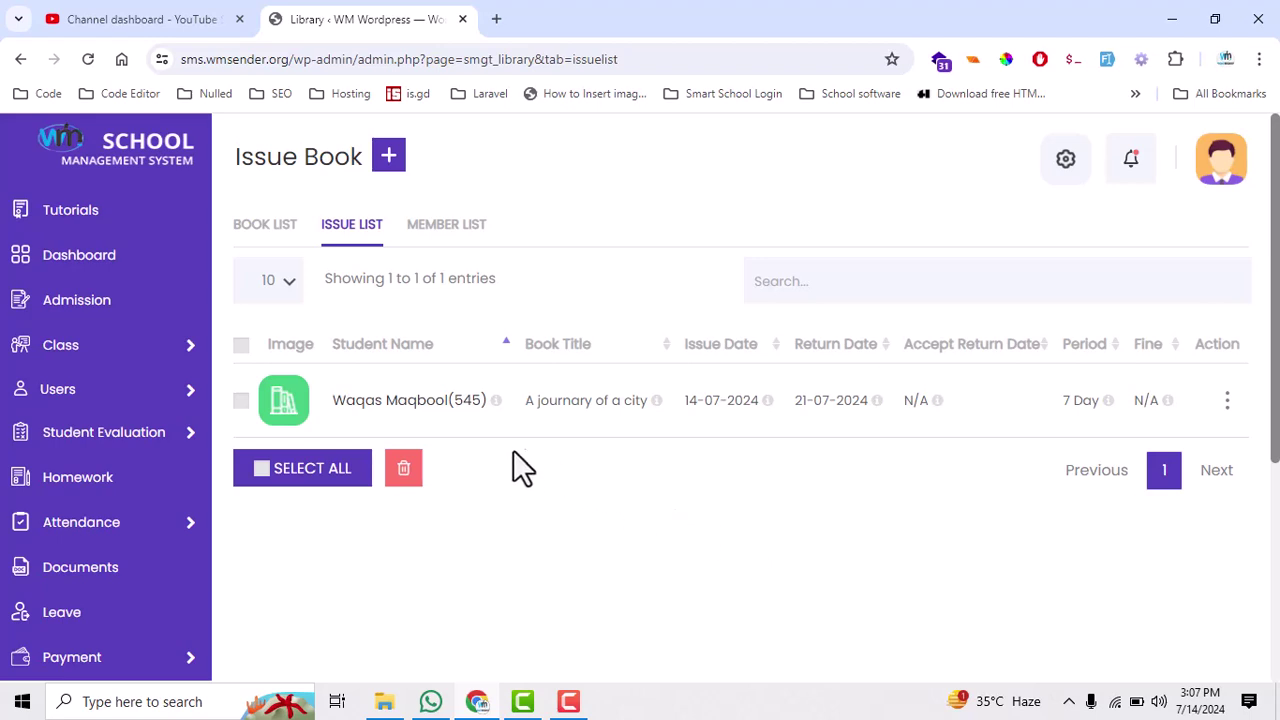
- Examine the actions available for the student in the library member list and for the issued book in the issue list
{"action": "left_click", "coordinate": [423, 242]}
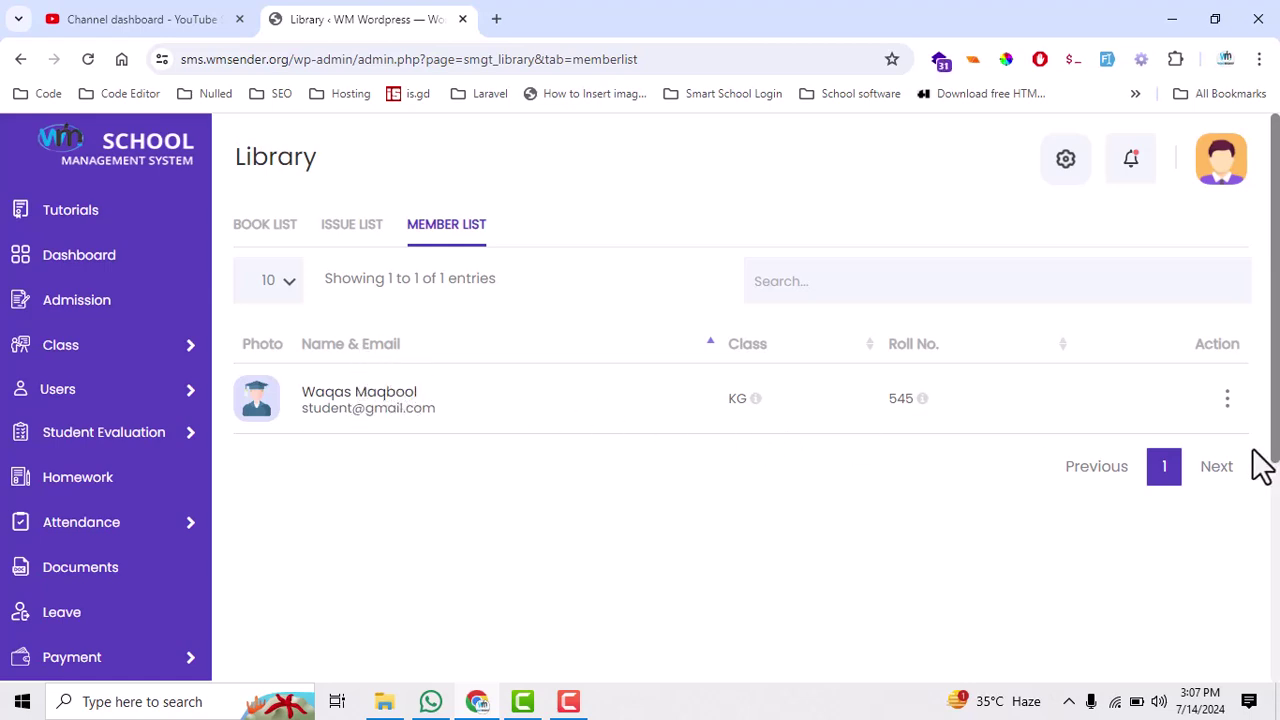
{"action": "left_click", "coordinate": [1227, 404]}
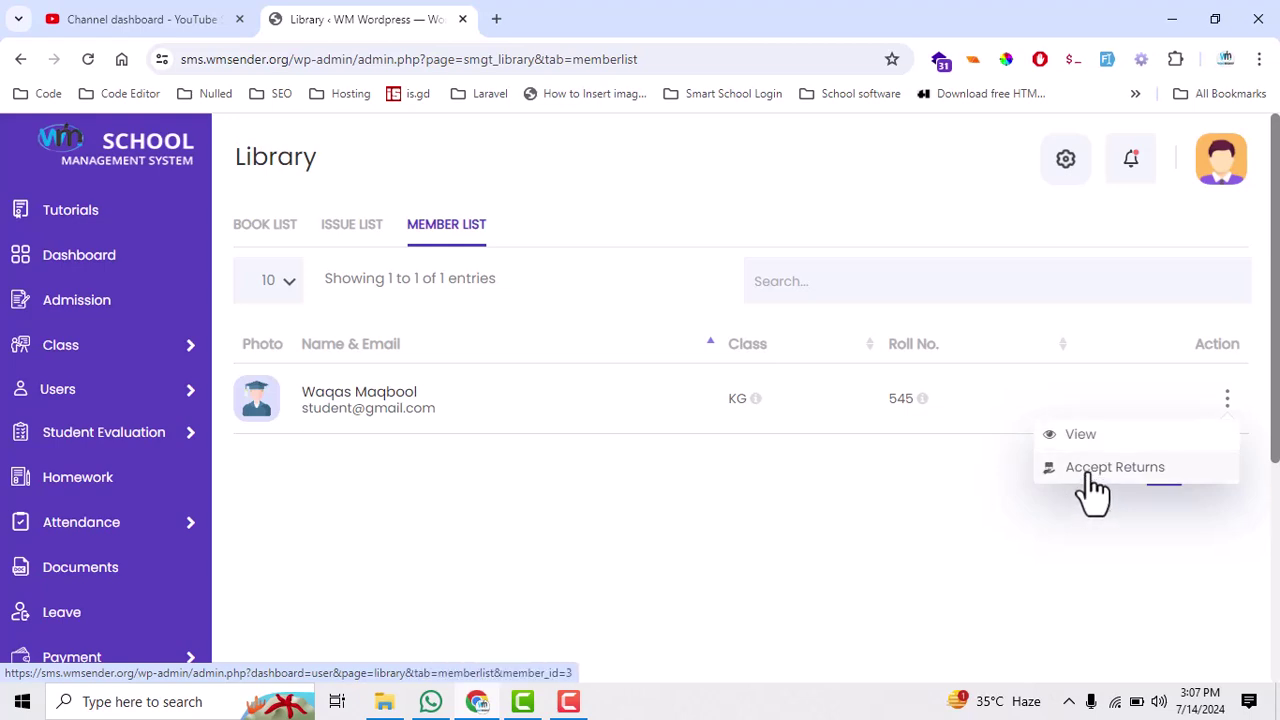
{"action": "left_click", "coordinate": [345, 228]}
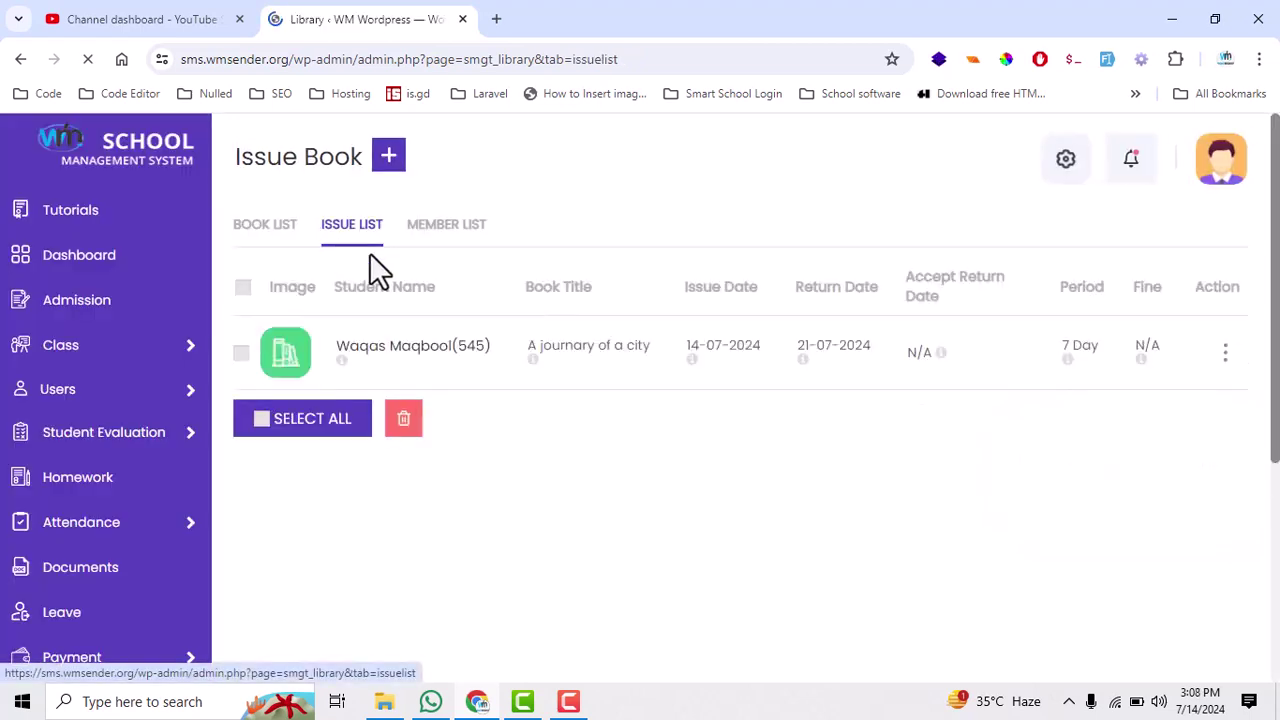
{"action": "left_click", "coordinate": [1225, 355]}
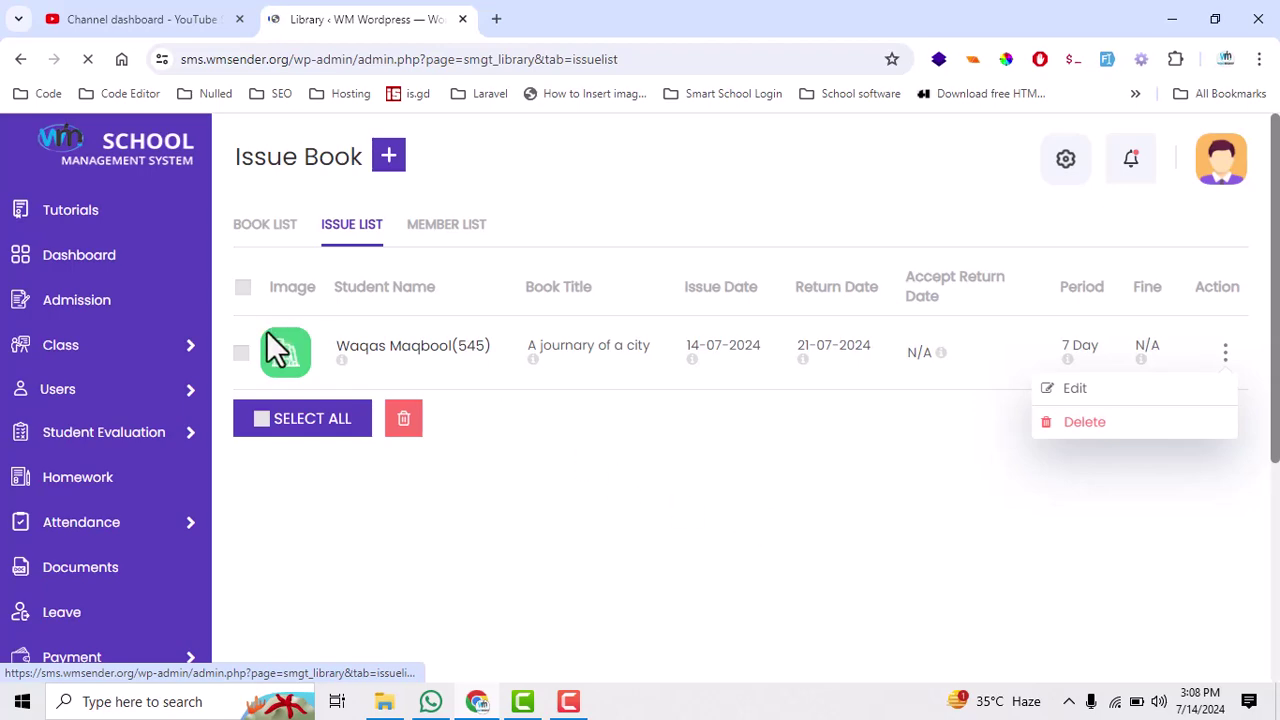
- Go to the hostel list and start a new hostel record
{"action": "scroll", "coordinate": [91, 257], "scroll_direction": "down", "scroll_amount": 4}
{"action": "mouse_move", "coordinate": [118, 420]}
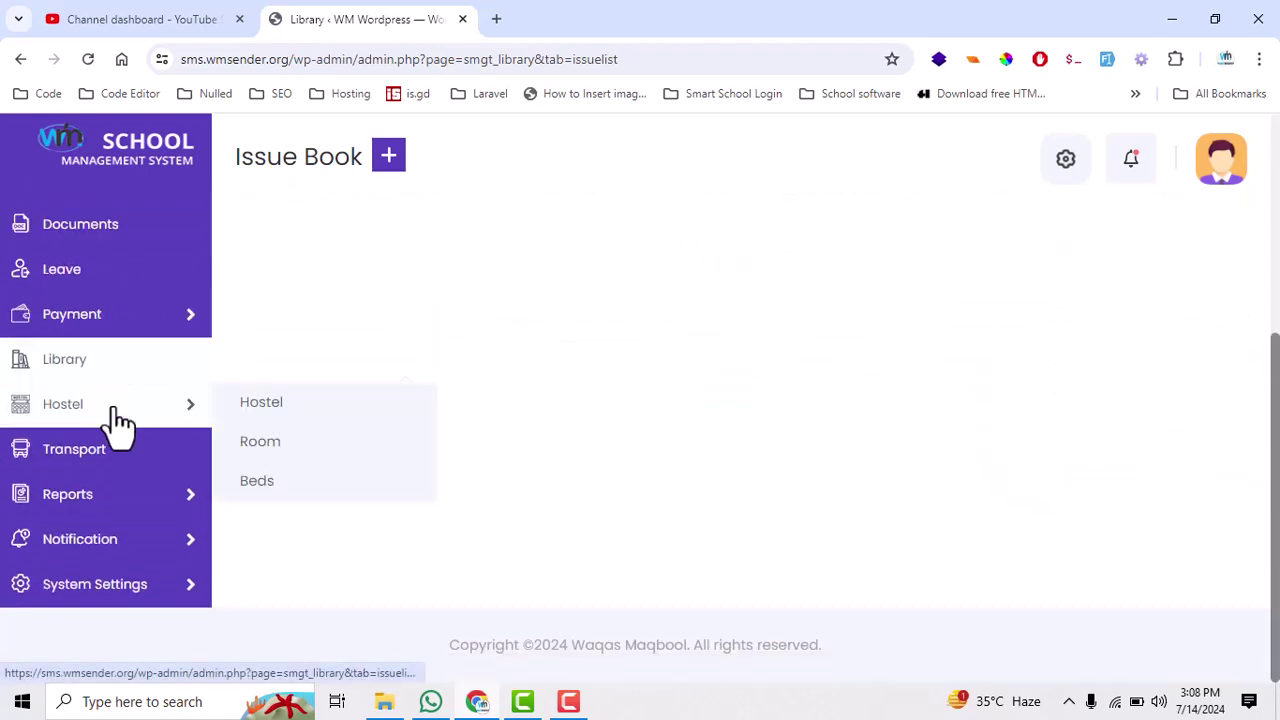
{"action": "left_click", "coordinate": [250, 484]}
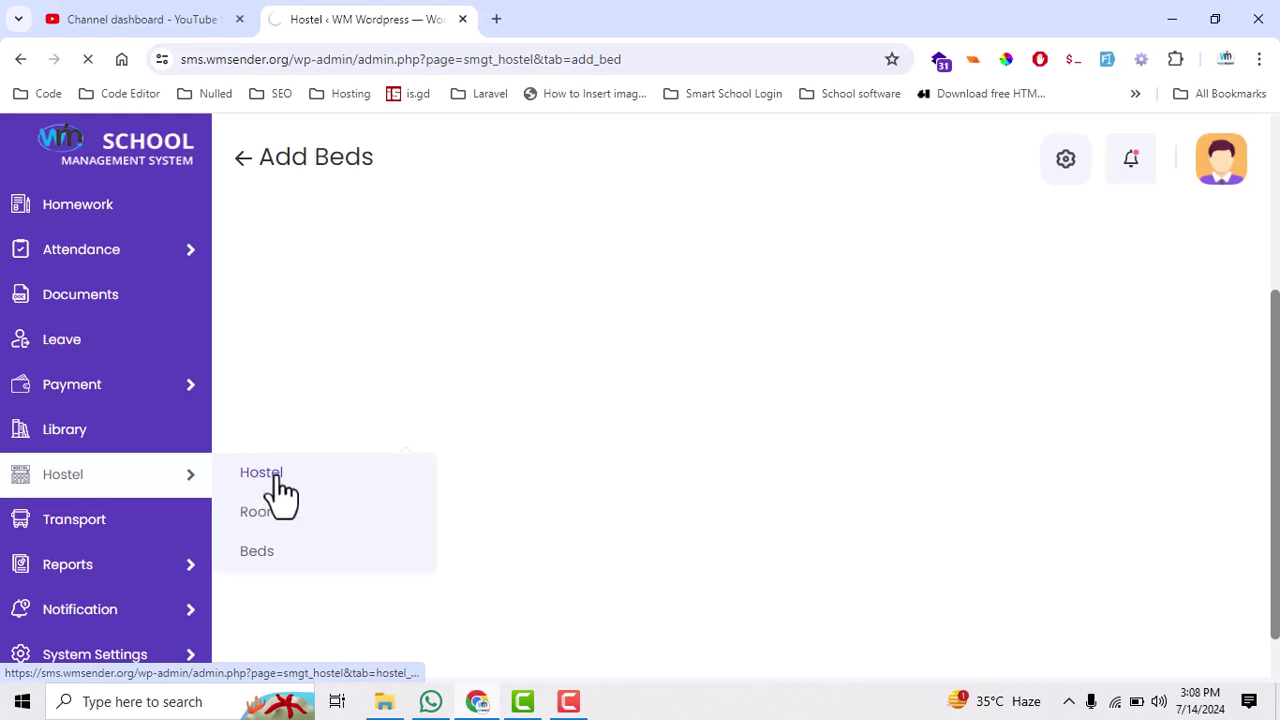
{"action": "left_click", "coordinate": [280, 480]}
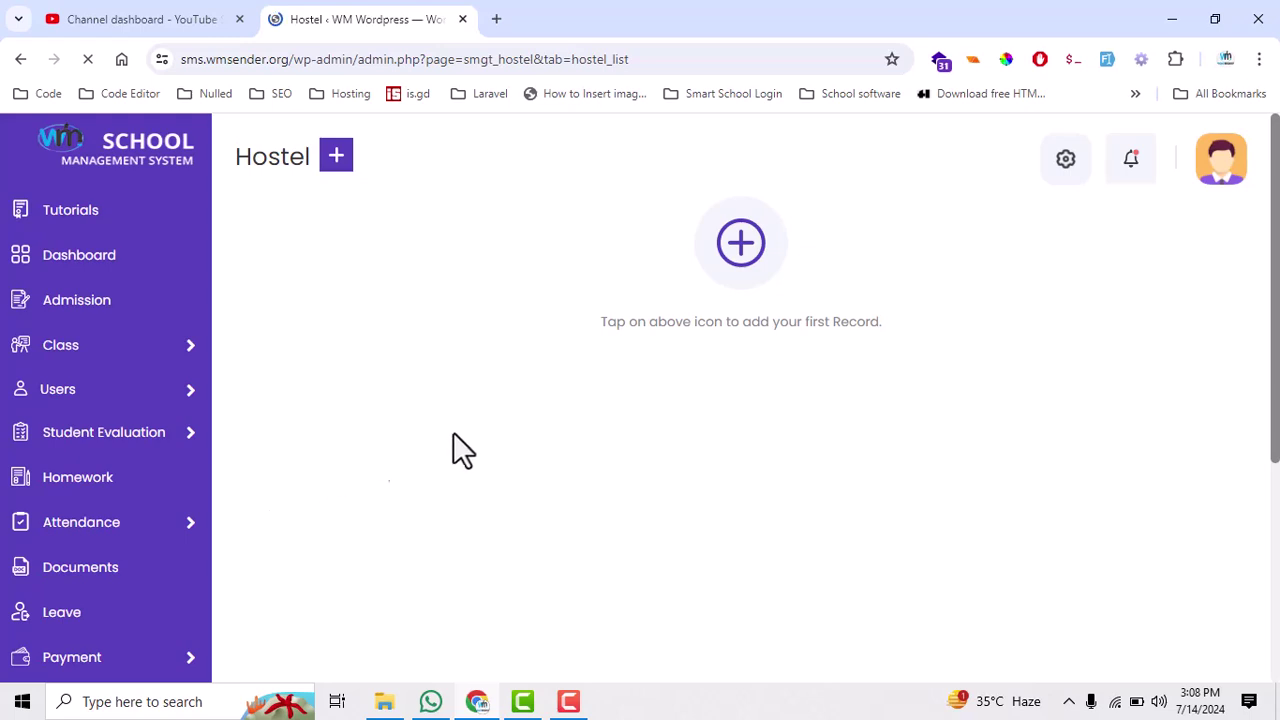
{"action": "left_click", "coordinate": [740, 256]}
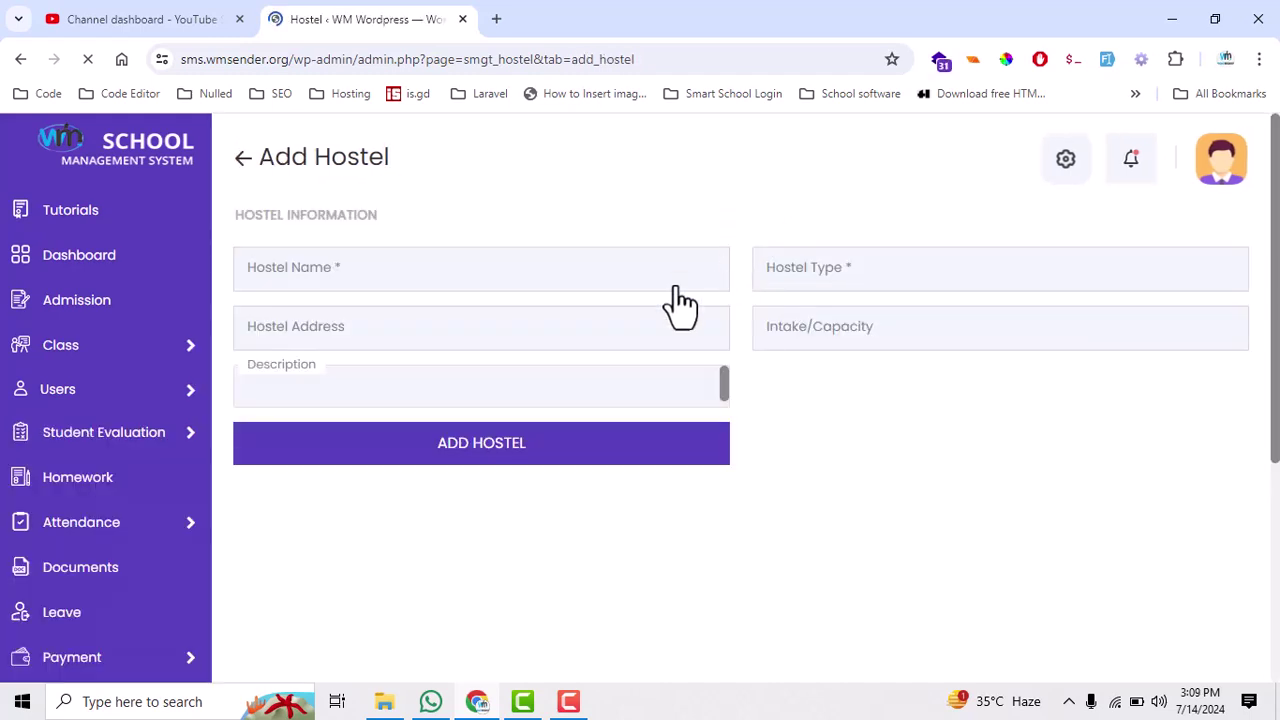
- Add a hostel named Hostel Block 1 with the hostel type Normal
{"action": "left_click", "coordinate": [503, 272]}
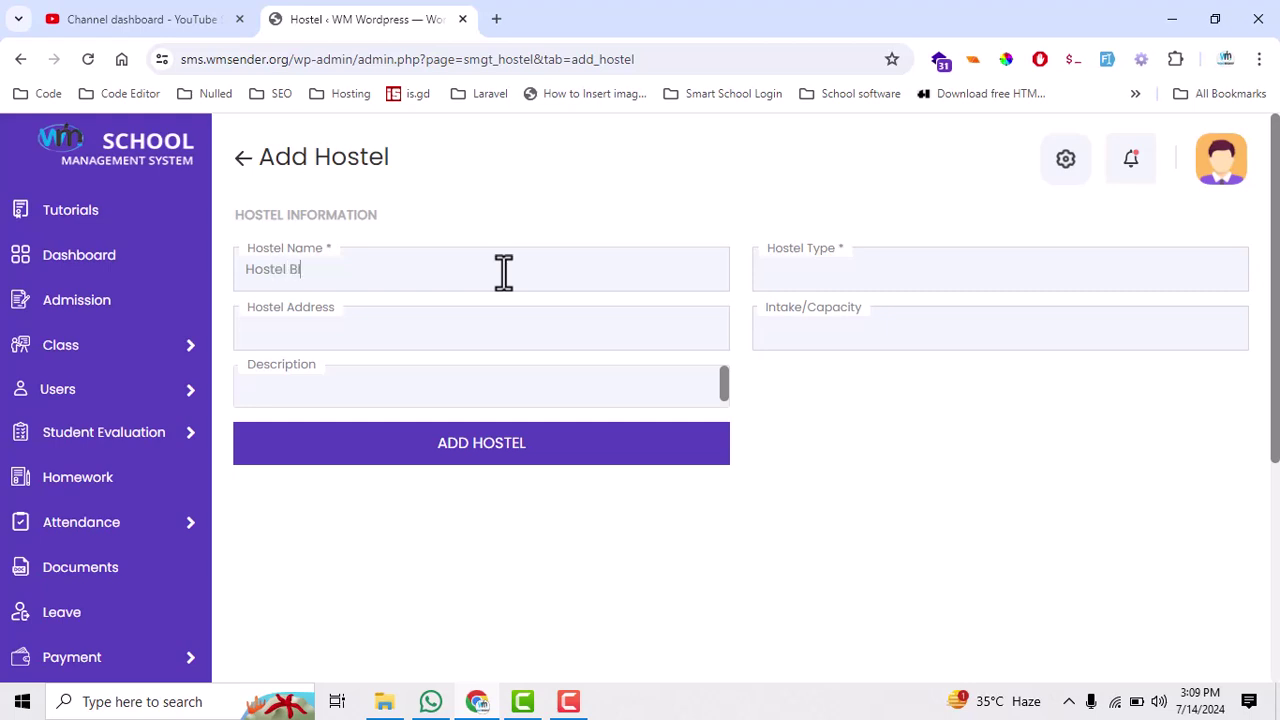
{"action": "left_click", "coordinate": [848, 279]}
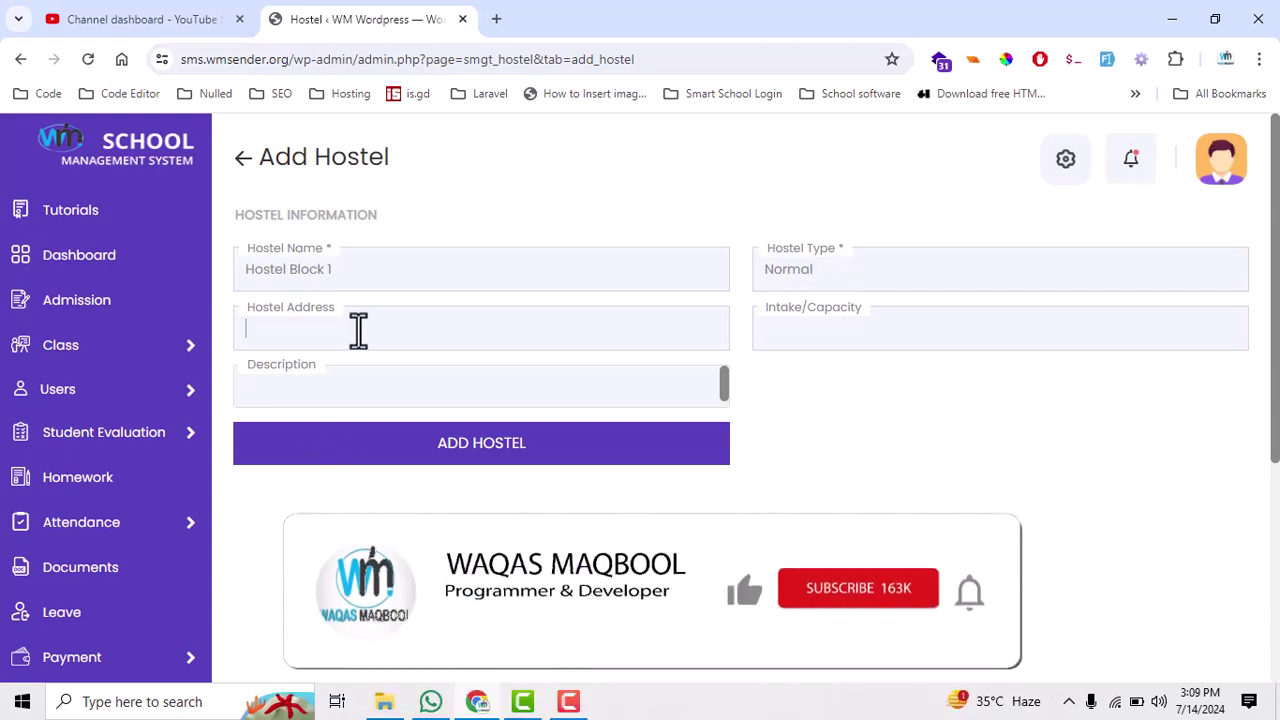
{"action": "left_click", "coordinate": [510, 455]}
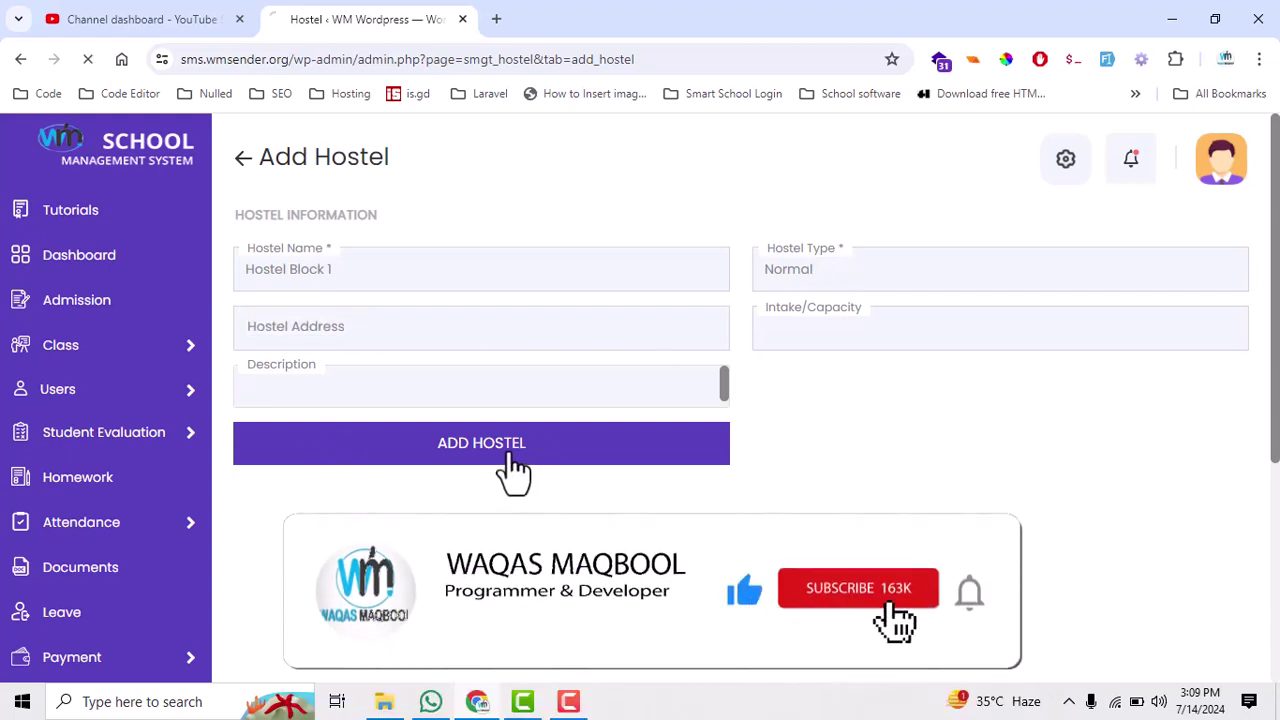
{"action": "left_click", "coordinate": [846, 346]}
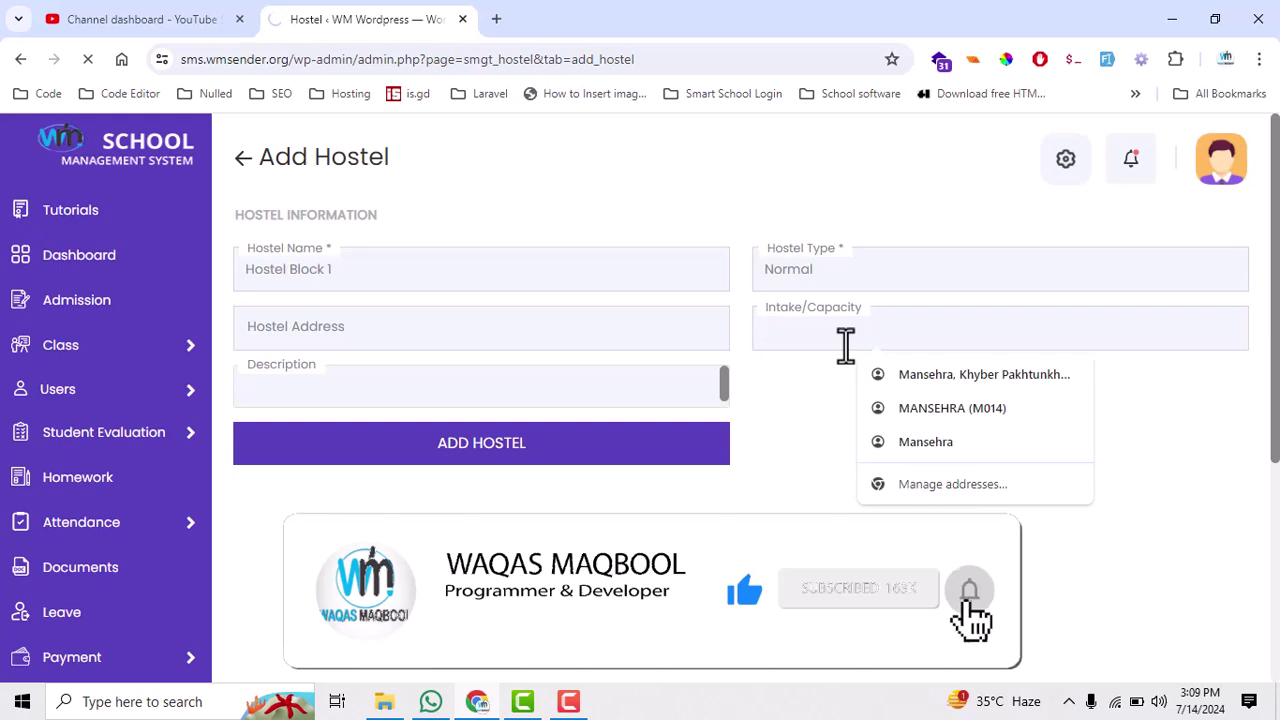
{"action": "type", "text": "4"}
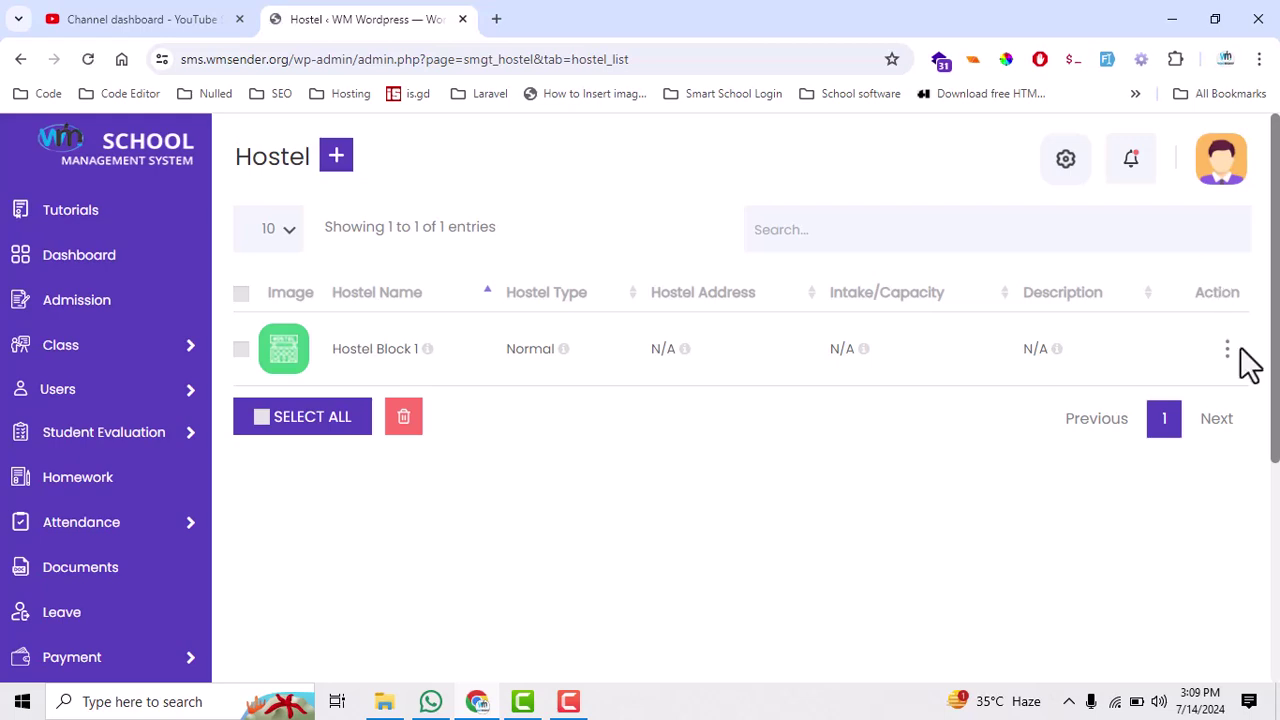
- View the room list of Hostel Block 1
{"action": "left_click", "coordinate": [1226, 348]}
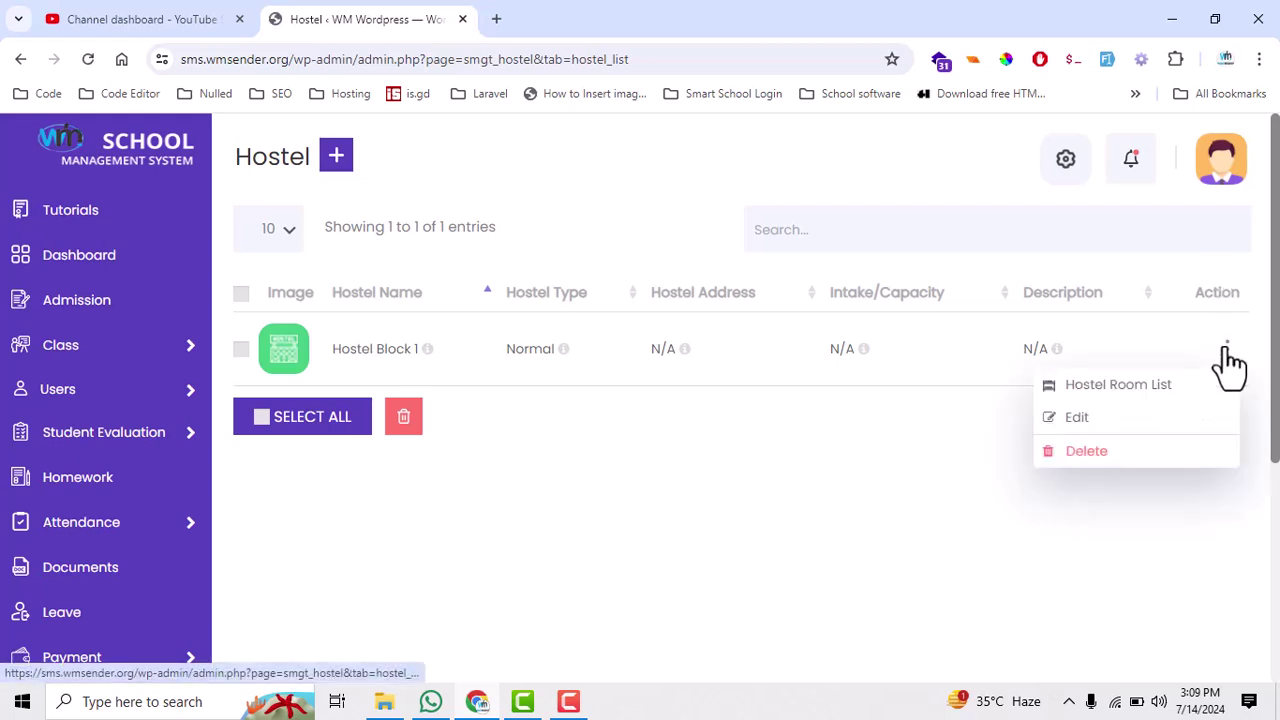
{"action": "left_click", "coordinate": [1148, 386]}
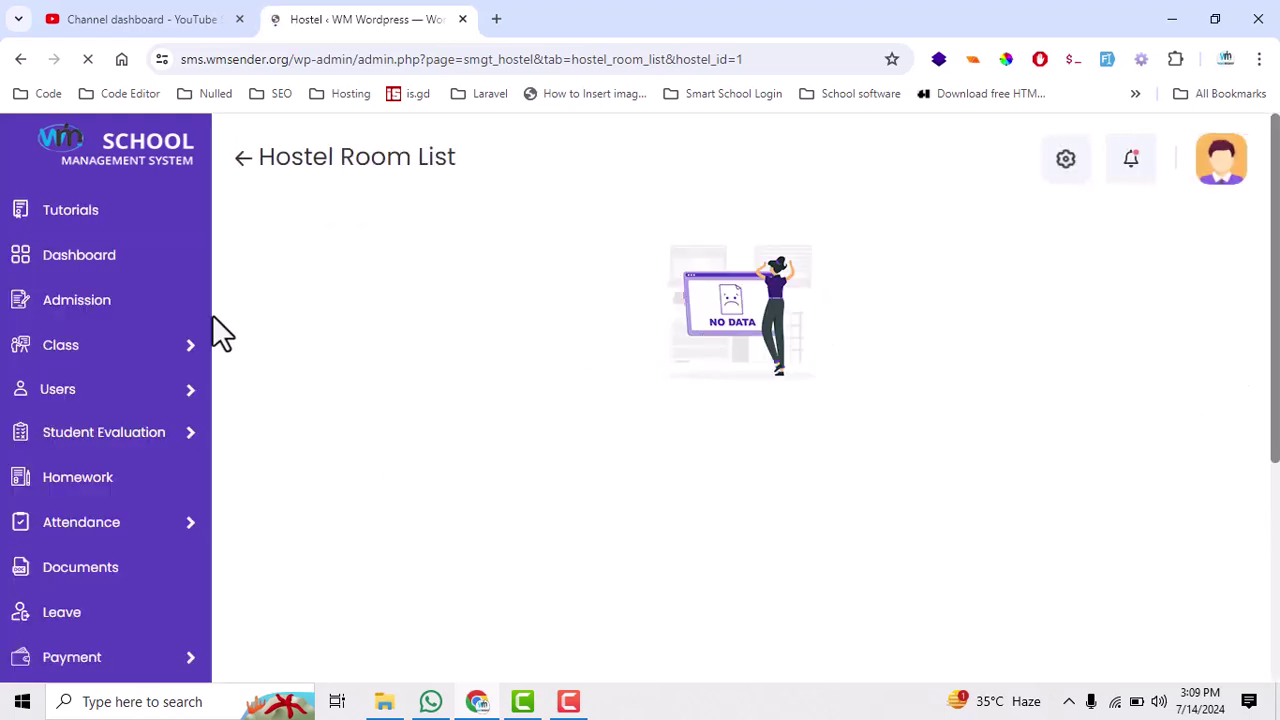
- Start a new hostel room record and assign it to Hostel Block 1
{"action": "scroll", "coordinate": [86, 300], "scroll_direction": "down", "scroll_amount": 3}
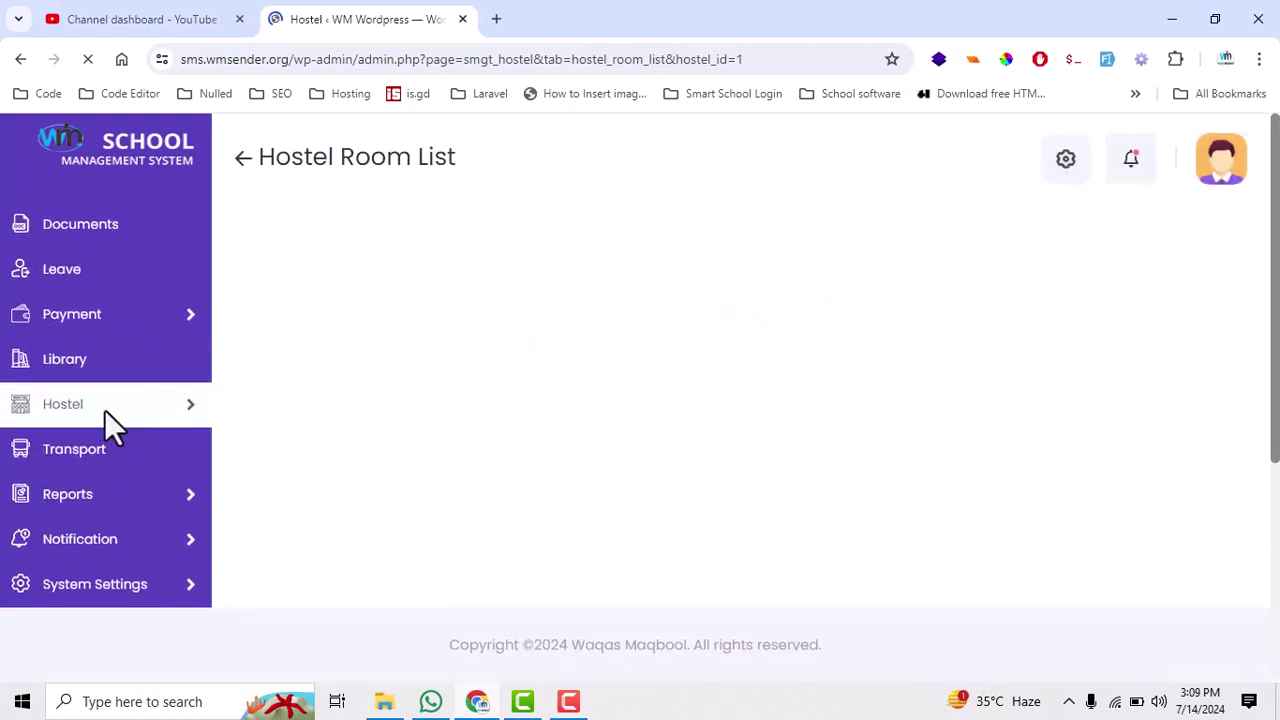
{"action": "scroll", "coordinate": [509, 457], "scroll_direction": "up", "scroll_amount": 3}
{"action": "scroll", "coordinate": [105, 370], "scroll_direction": "down", "scroll_amount": 3}
{"action": "scroll", "coordinate": [160, 390], "scroll_direction": "up", "scroll_amount": 3}
{"action": "scroll", "coordinate": [157, 380], "scroll_direction": "down", "scroll_amount": 3}
{"action": "mouse_move", "coordinate": [134, 414]}
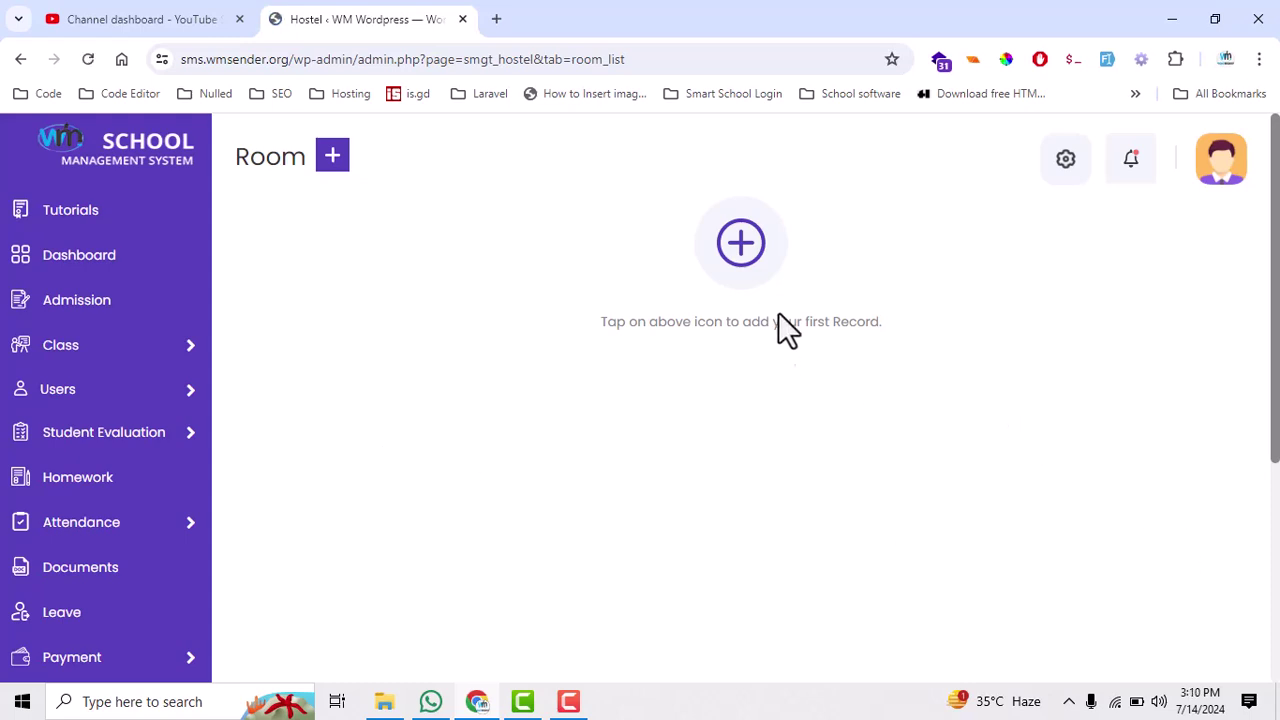
{"action": "left_click", "coordinate": [757, 250]}
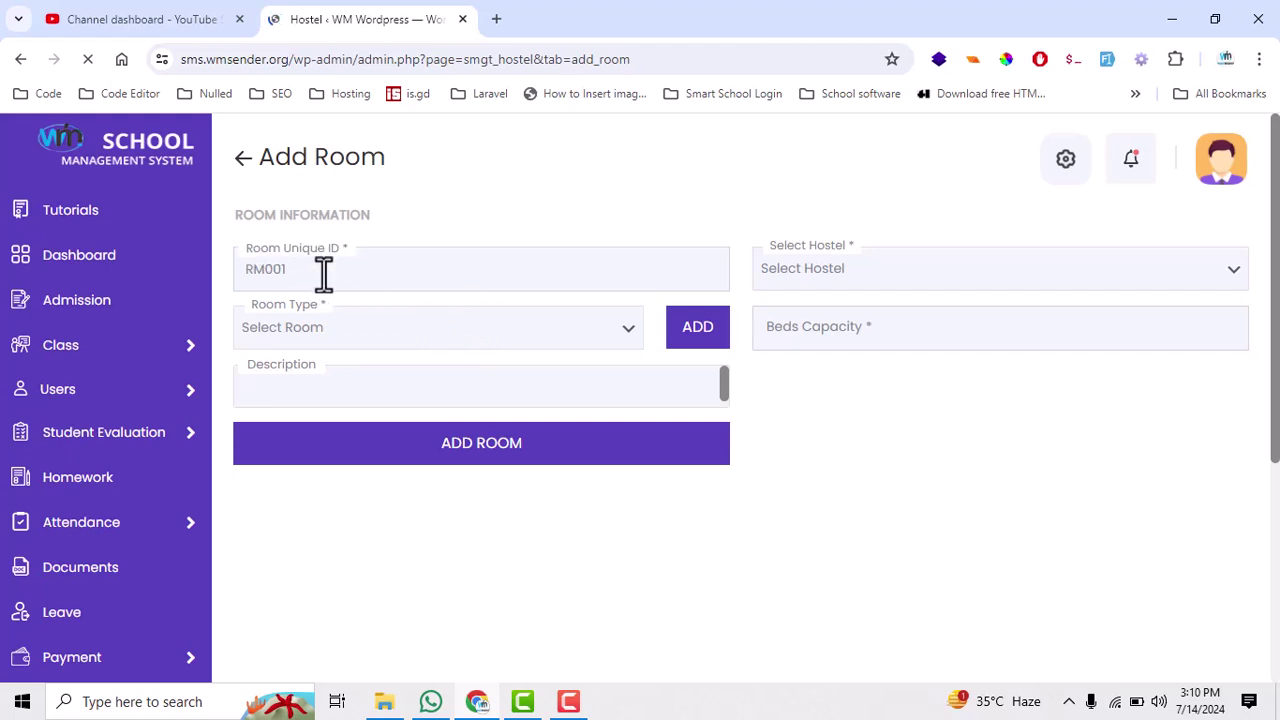
{"action": "left_click", "coordinate": [828, 282]}
{"action": "left_click", "coordinate": [814, 321]}
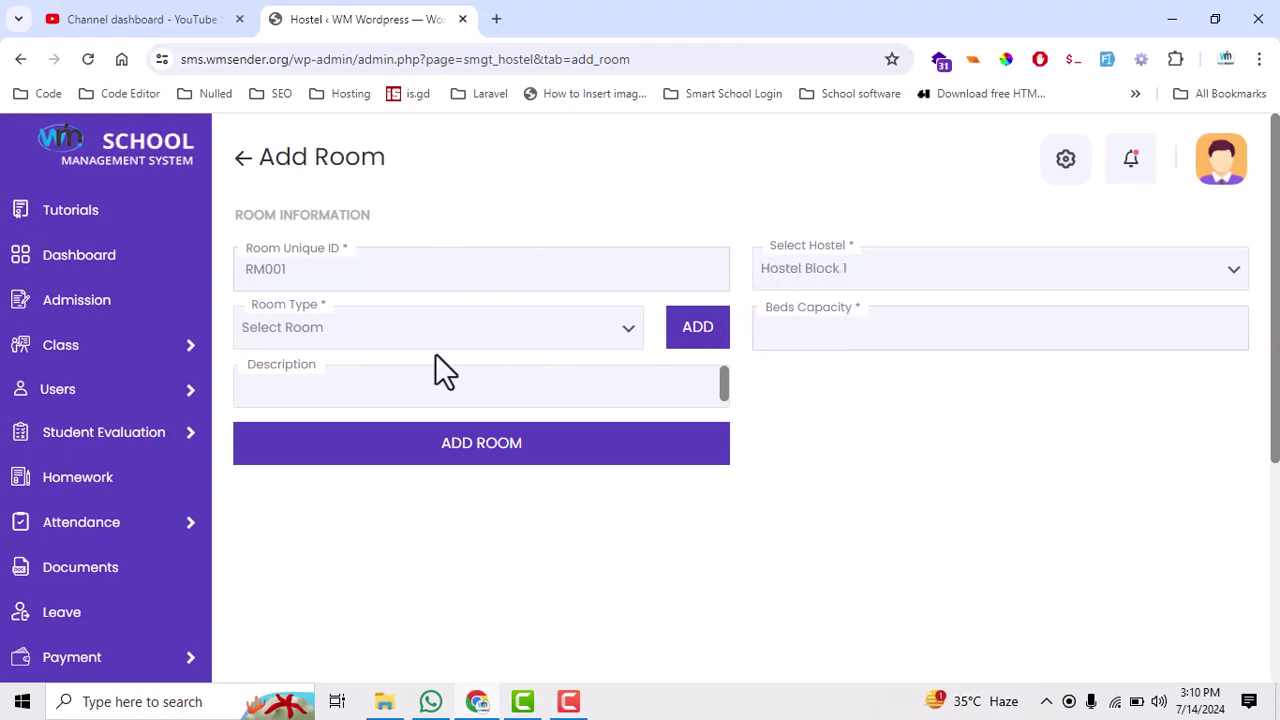
- Add a room type named Top to the available hostel room types
{"action": "left_click", "coordinate": [380, 335]}
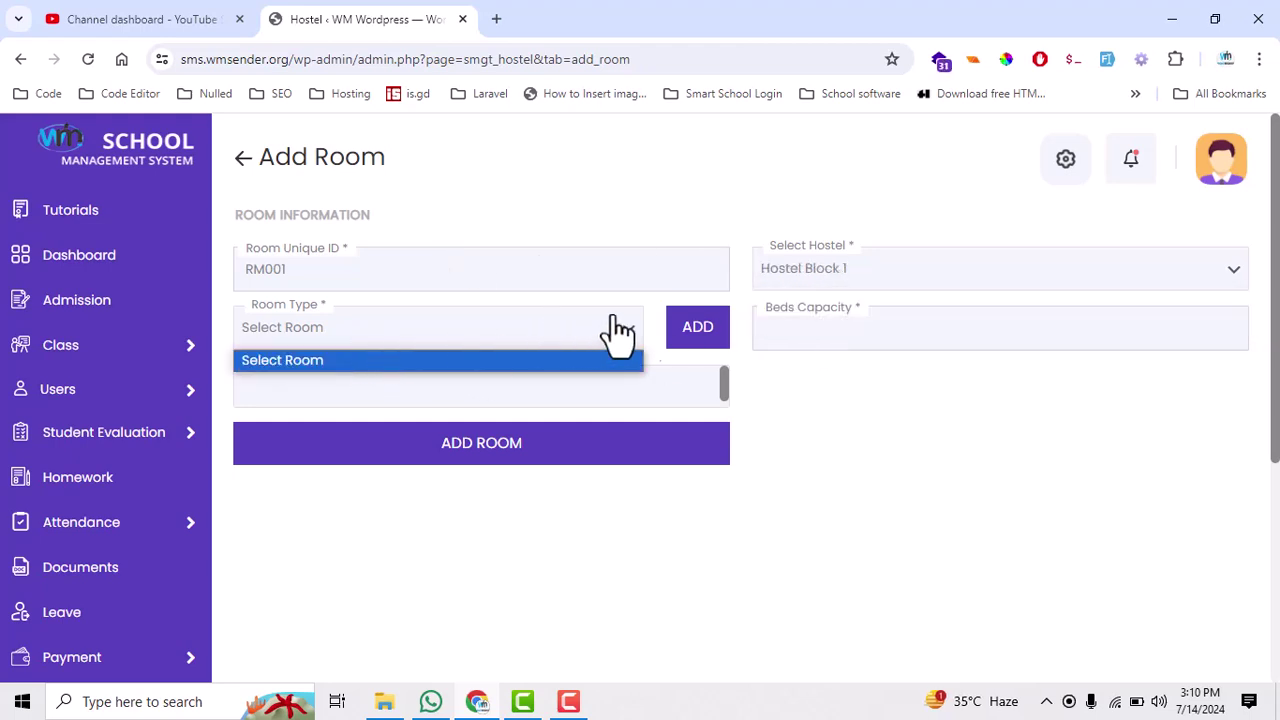
{"action": "left_click", "coordinate": [698, 333]}
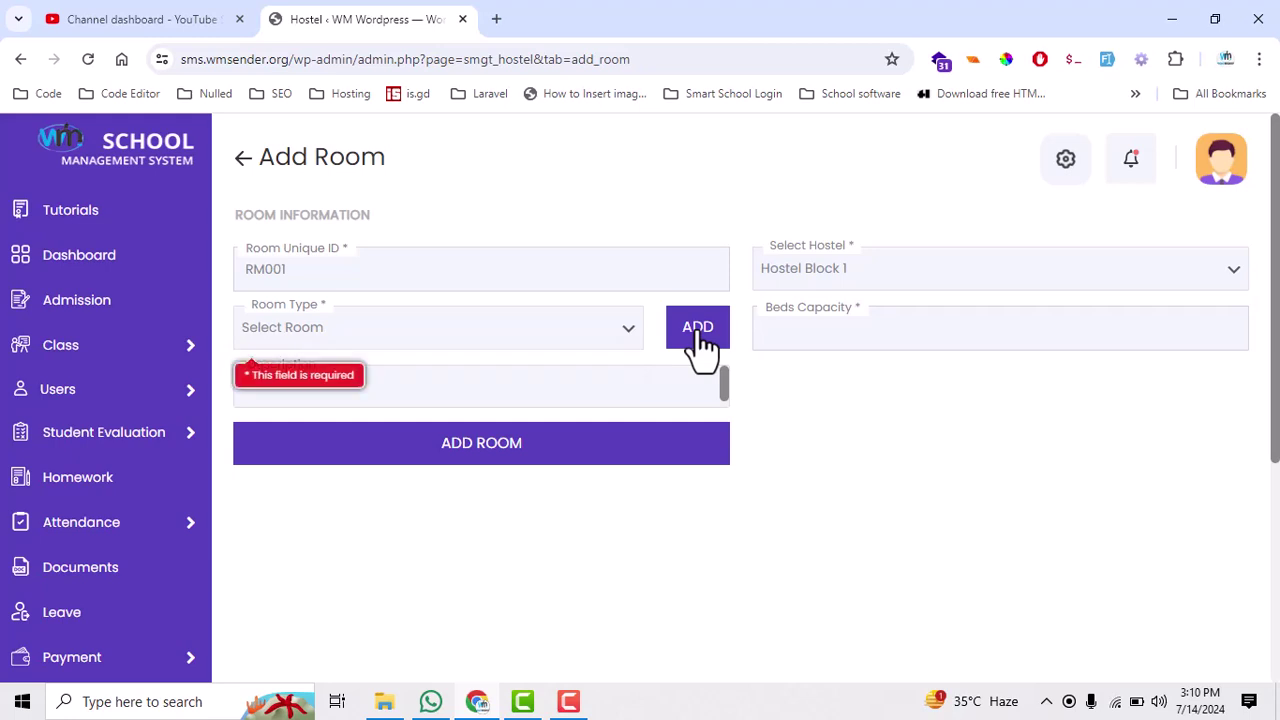
{"action": "left_click", "coordinate": [695, 333]}
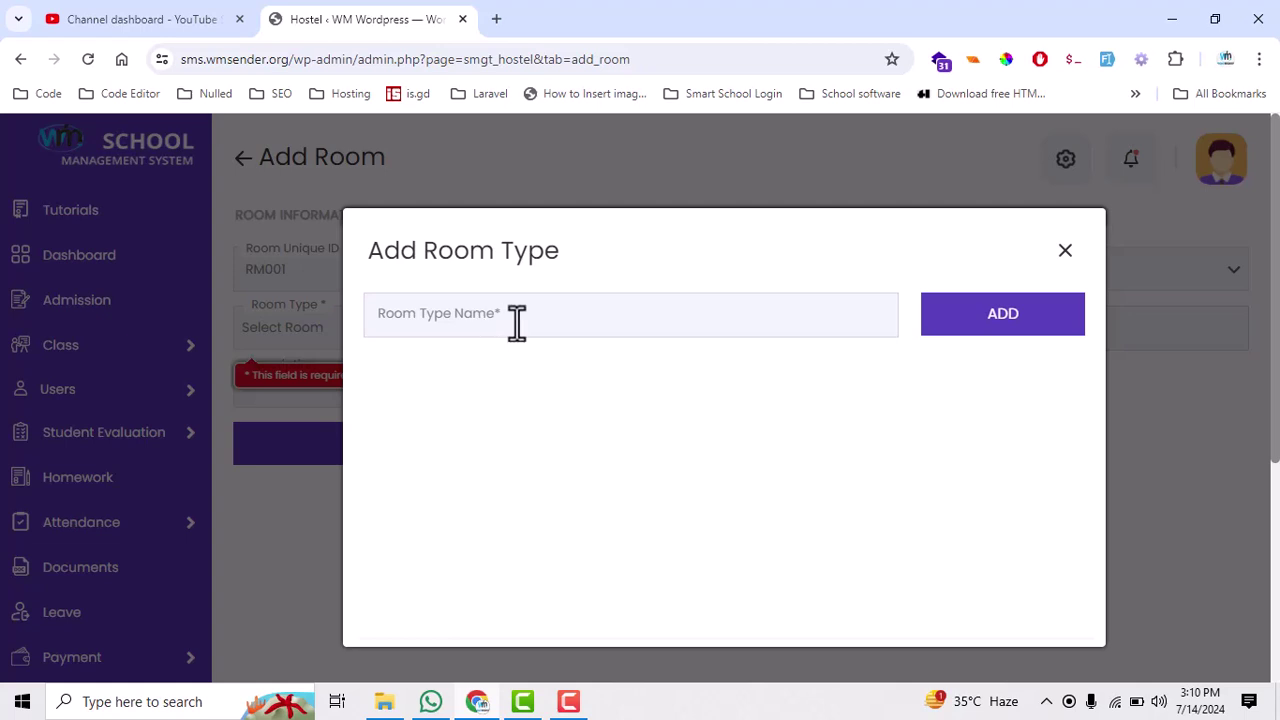
{"action": "left_click", "coordinate": [516, 318]}
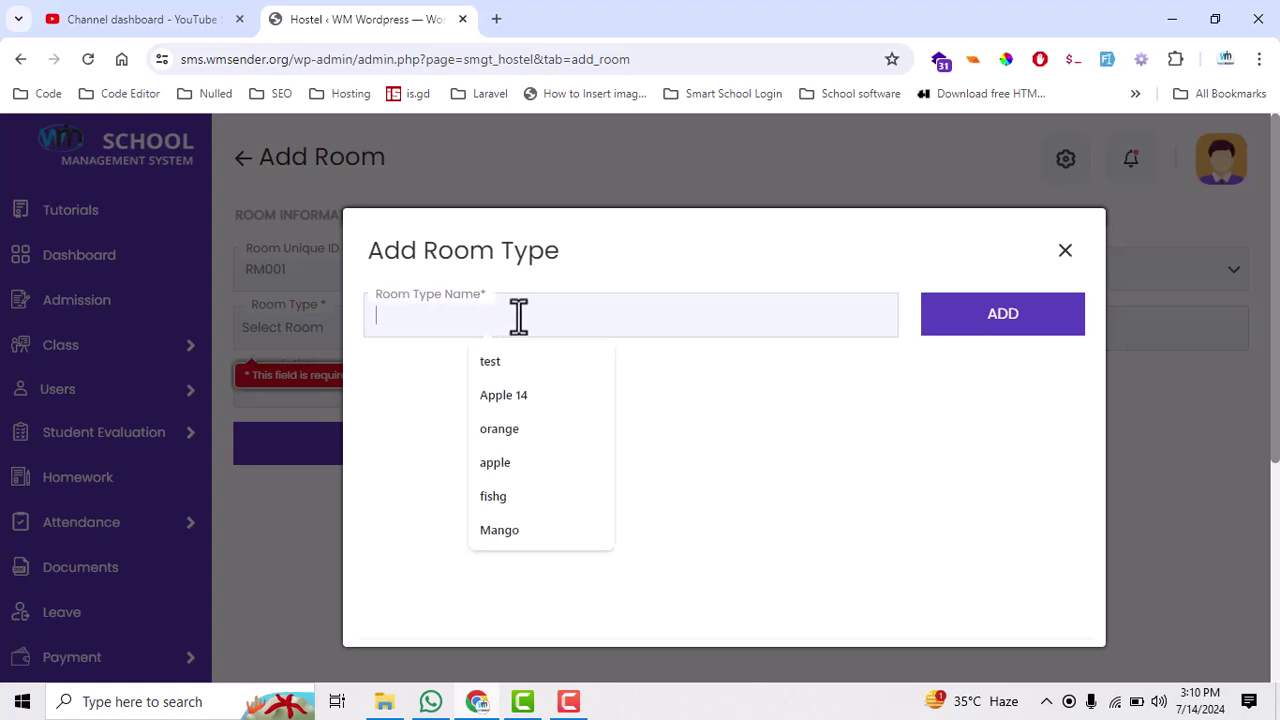
{"action": "type", "text": "Top"}
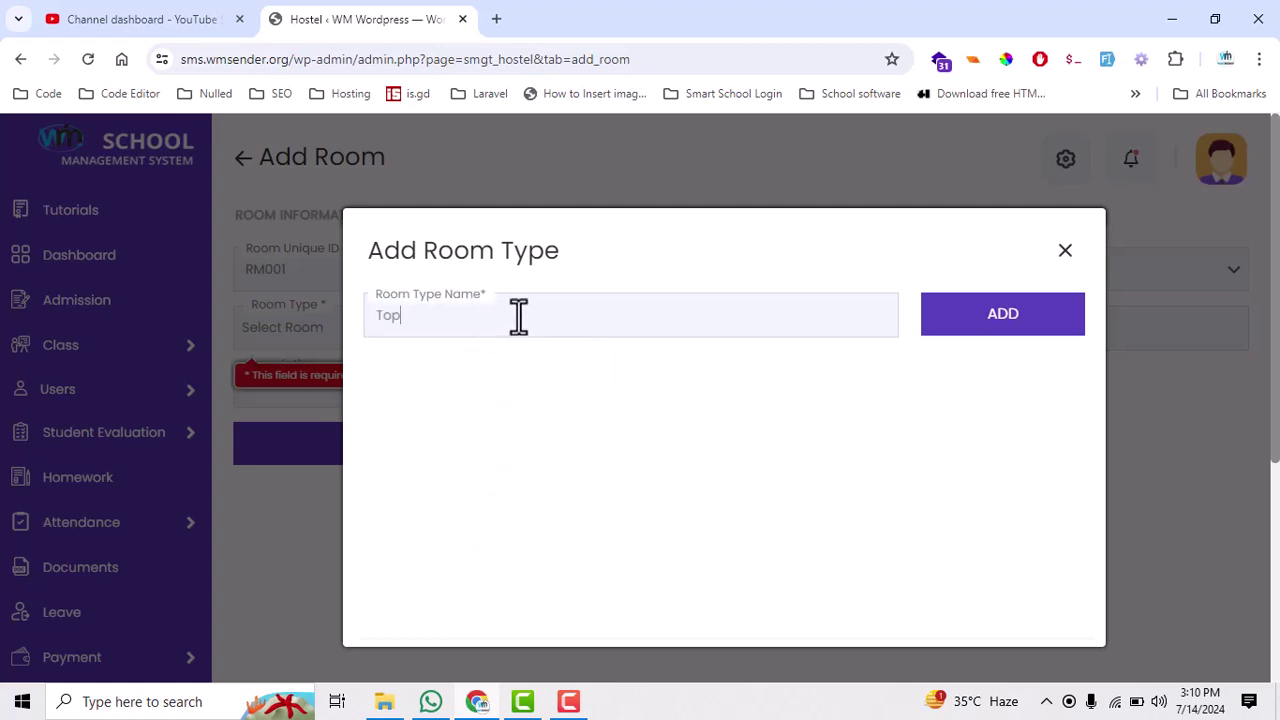
{"action": "left_click", "coordinate": [995, 325]}
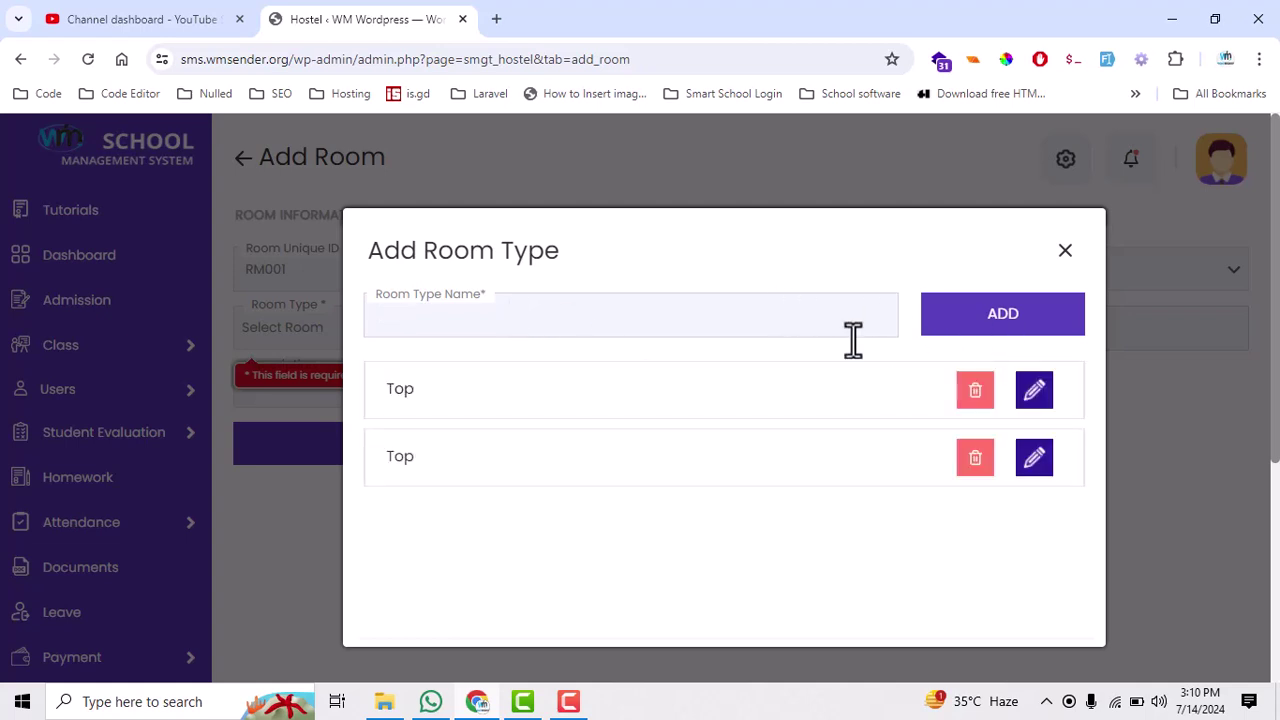
{"action": "left_click", "coordinate": [1065, 252]}
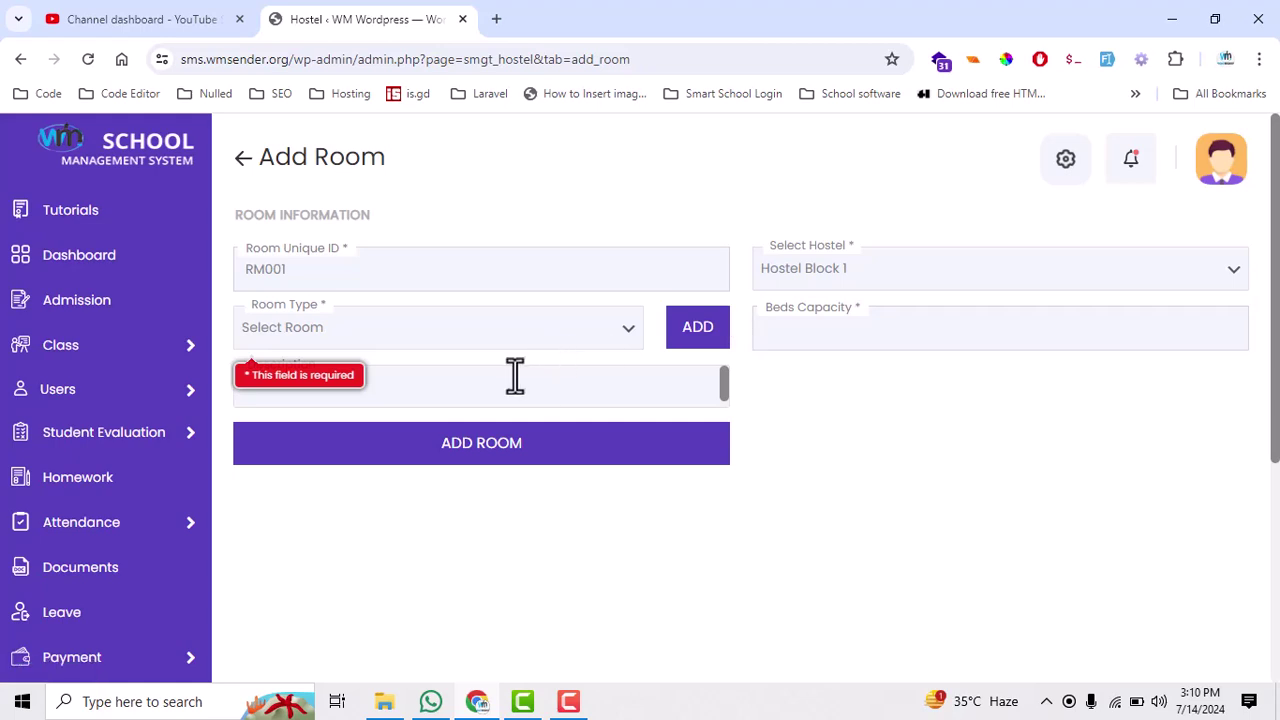
- Set the new room's type to Top and its beds capacity to 1, and save the room
{"action": "left_click", "coordinate": [397, 395]}
{"action": "left_click", "coordinate": [874, 338]}
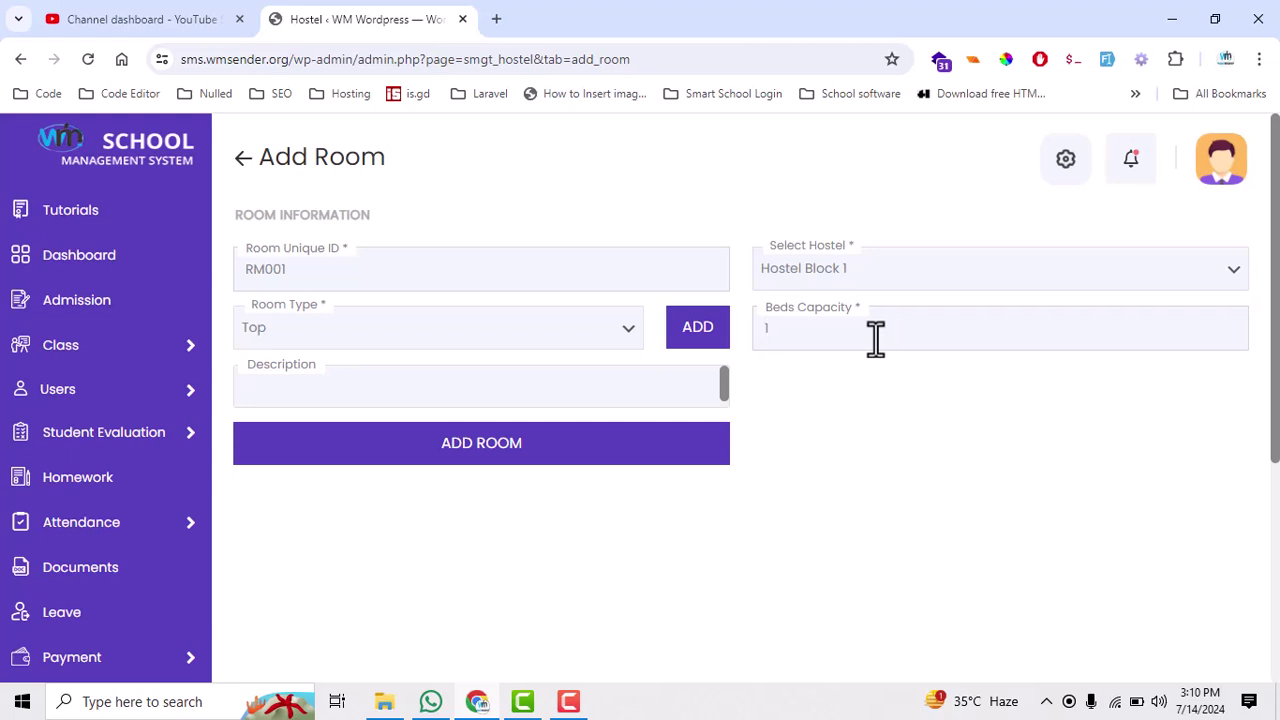
{"action": "left_click", "coordinate": [362, 452]}
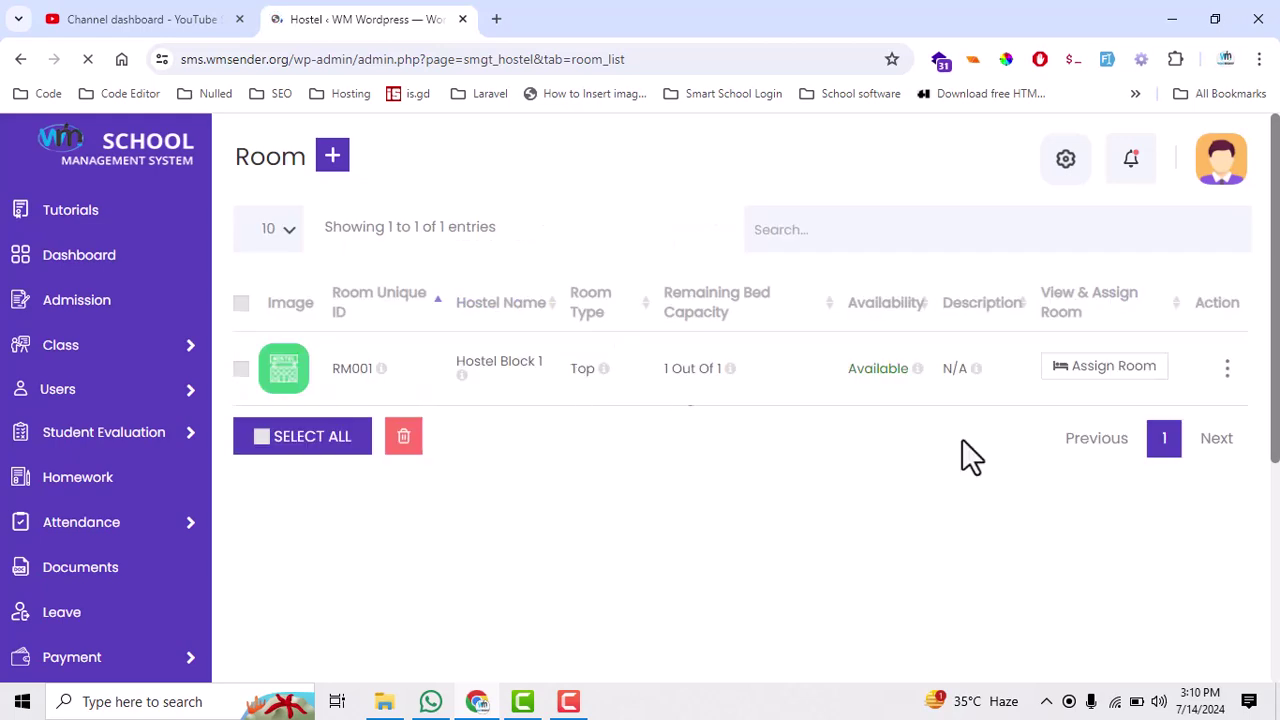
- Check the room assignment page of room RM001 for beds to assign
{"action": "left_click", "coordinate": [1113, 378]}
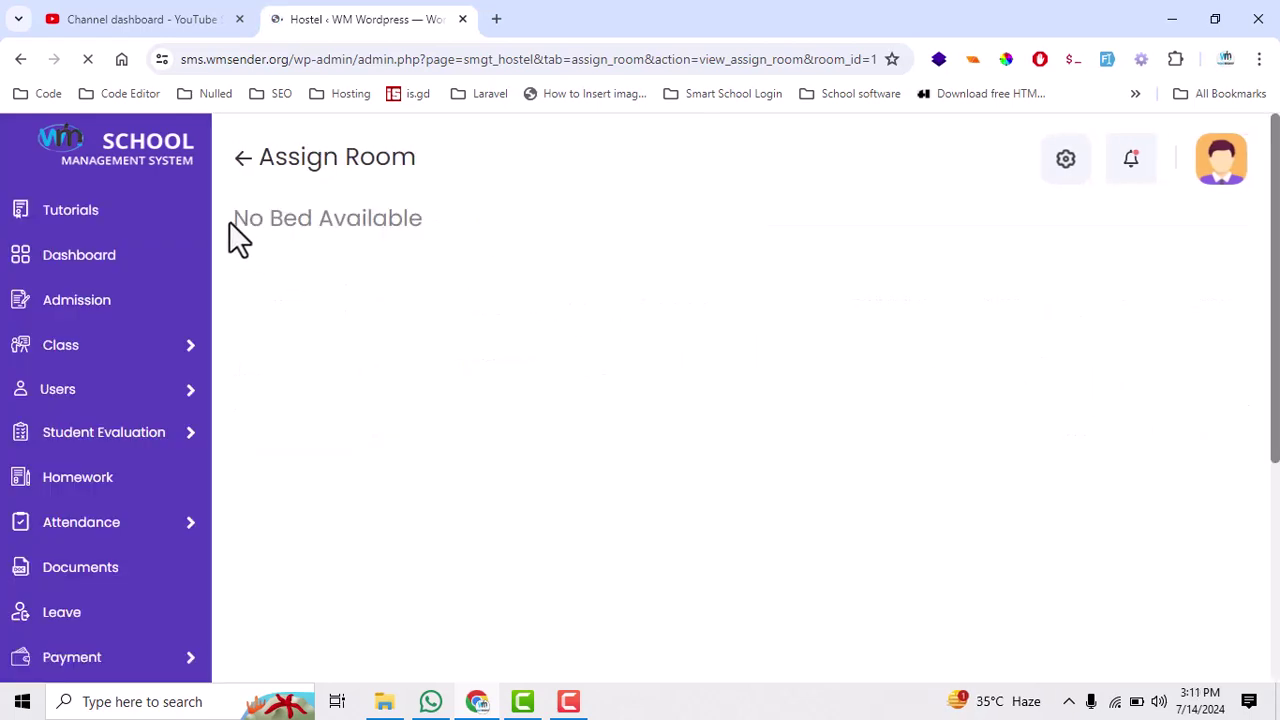
{"action": "triple_click", "coordinate": [441, 209]}
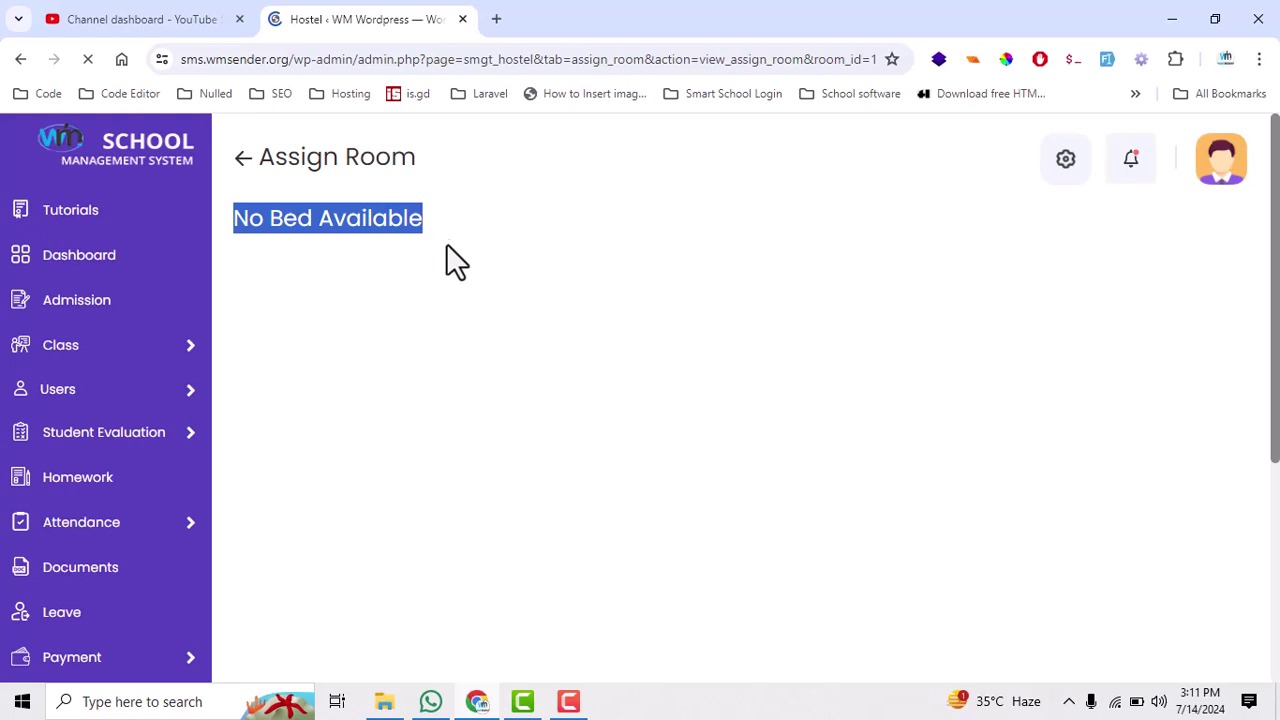
- Go to the hostel bed list and start a new bed record
{"action": "scroll", "coordinate": [171, 377], "scroll_direction": "down", "scroll_amount": 4}
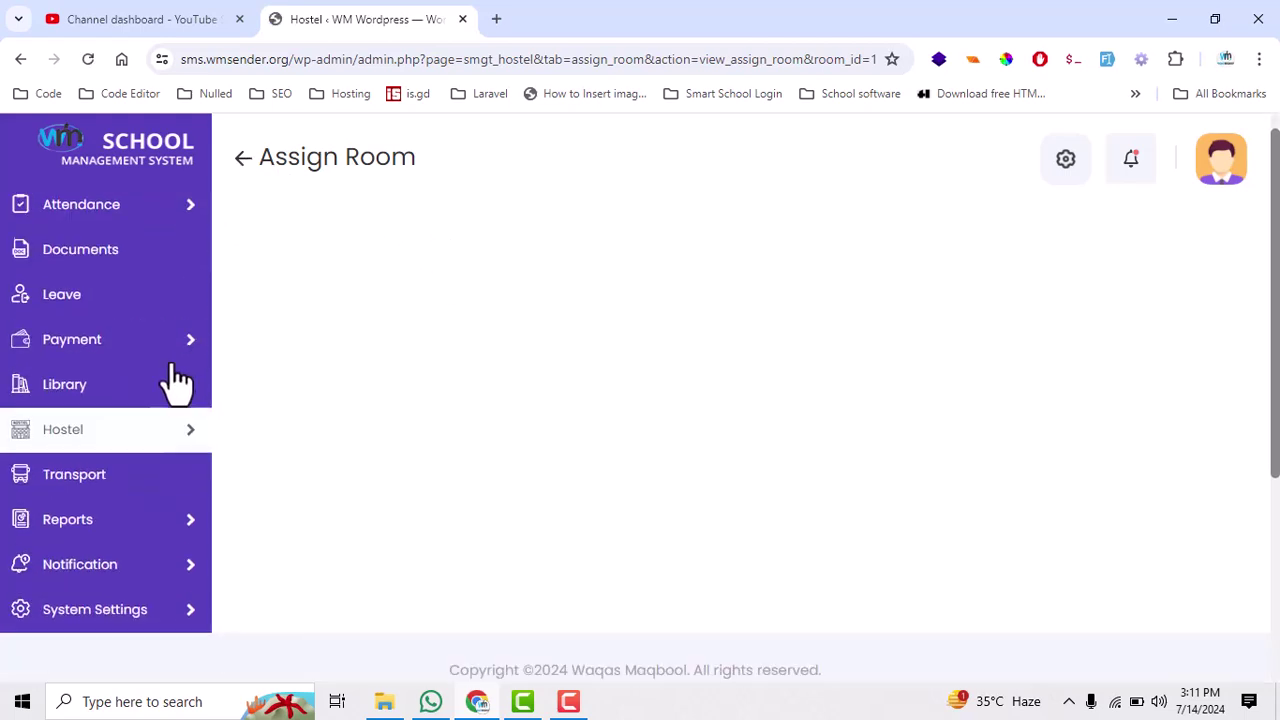
{"action": "mouse_move", "coordinate": [185, 425]}
{"action": "left_click", "coordinate": [263, 492]}
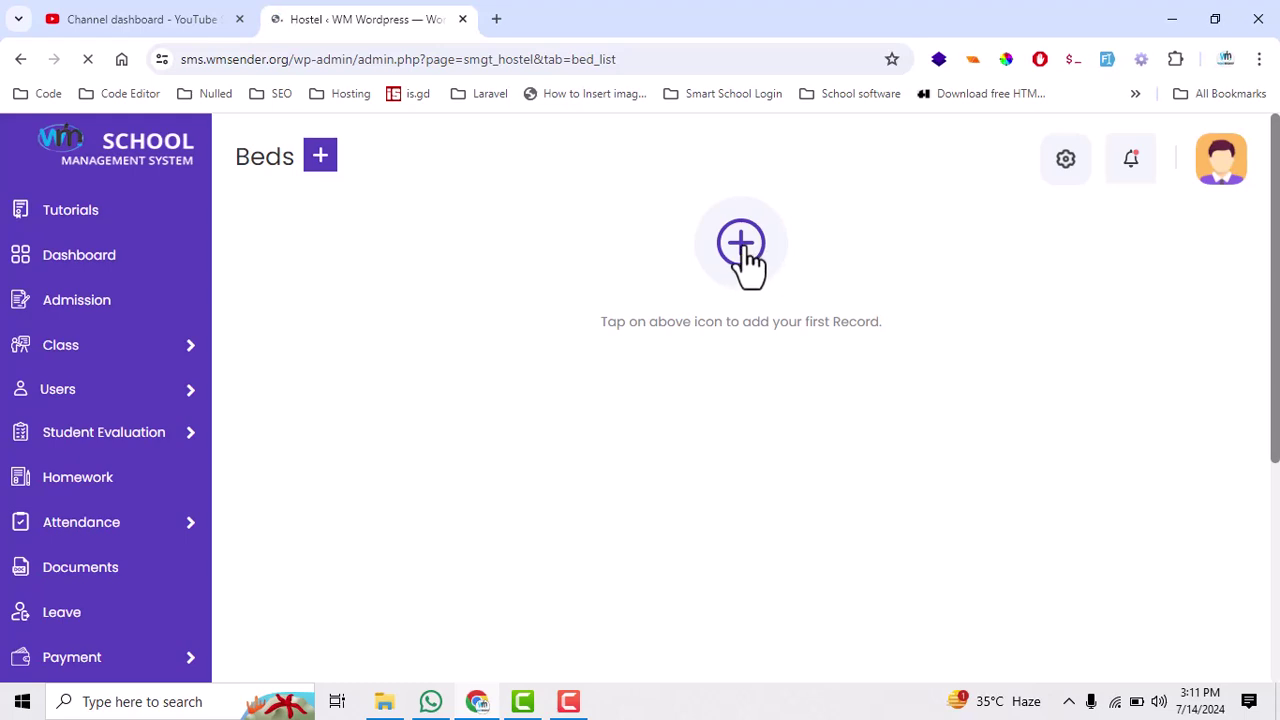
{"action": "left_click", "coordinate": [748, 252]}
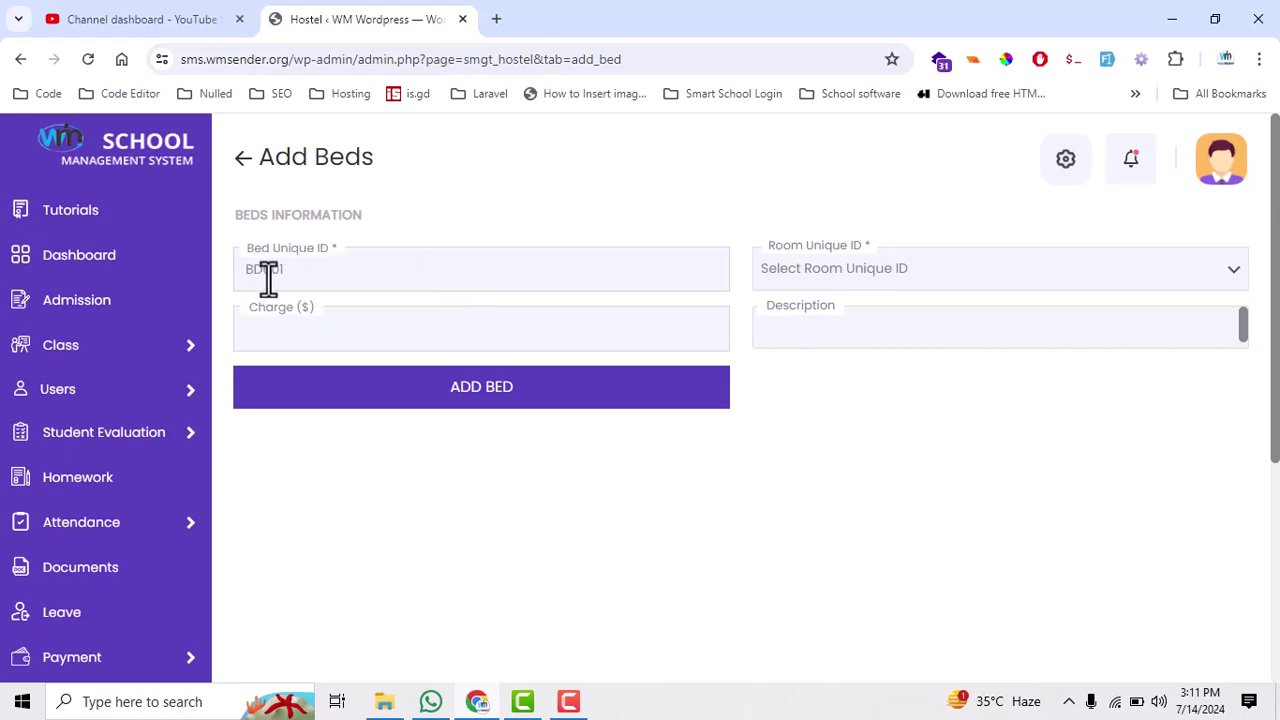
- Add the bed to room RM001 with a charge of $100
{"action": "left_click", "coordinate": [917, 272]}
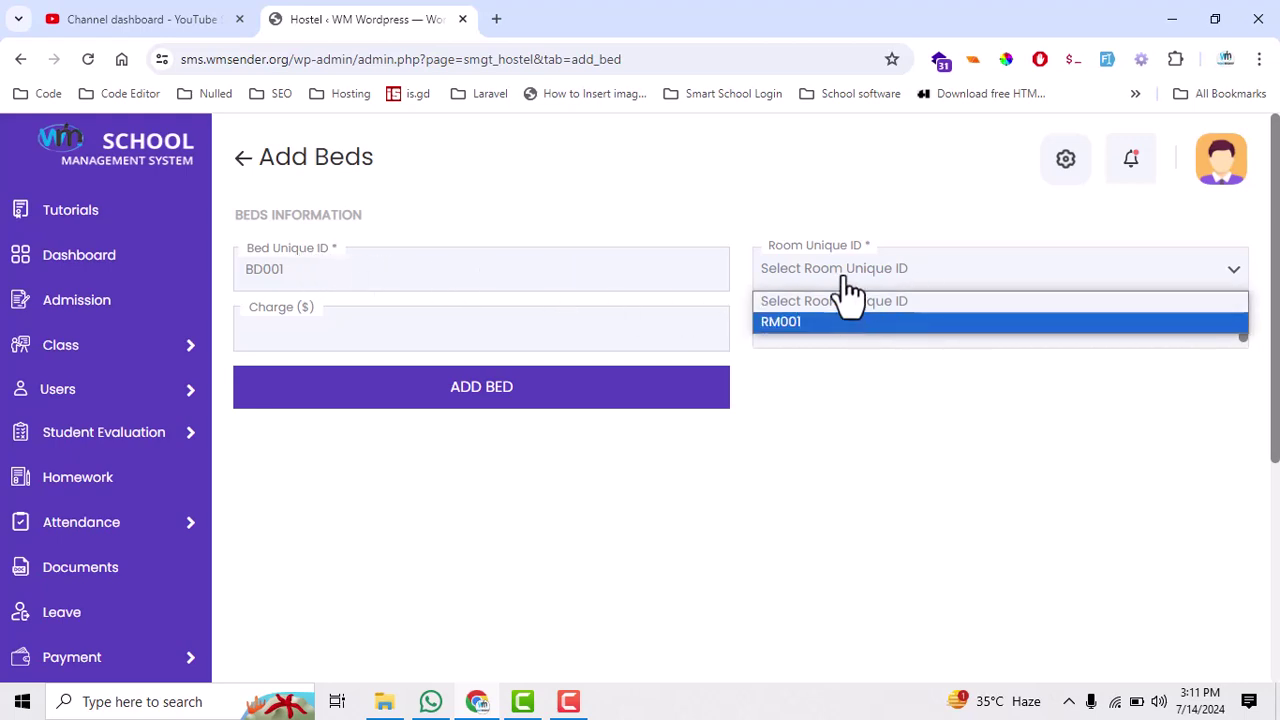
{"action": "left_click", "coordinate": [815, 321]}
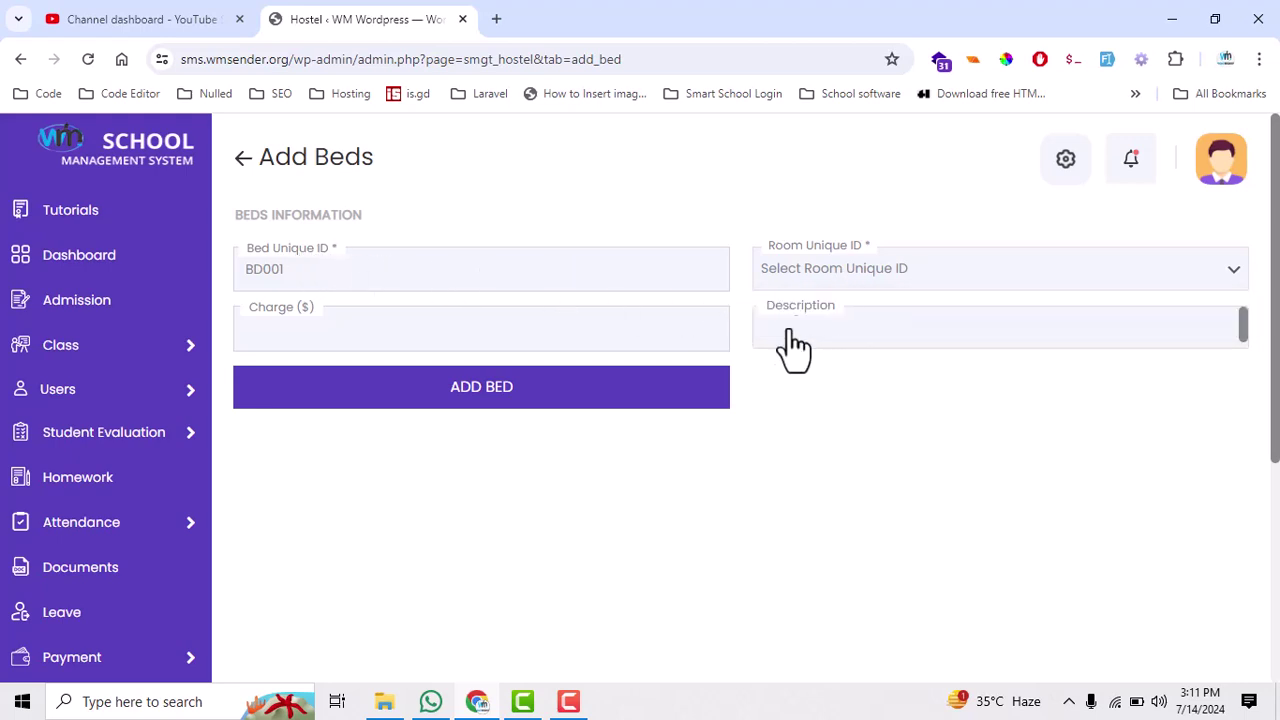
{"action": "left_click", "coordinate": [474, 329]}
{"action": "type", "text": "100"}
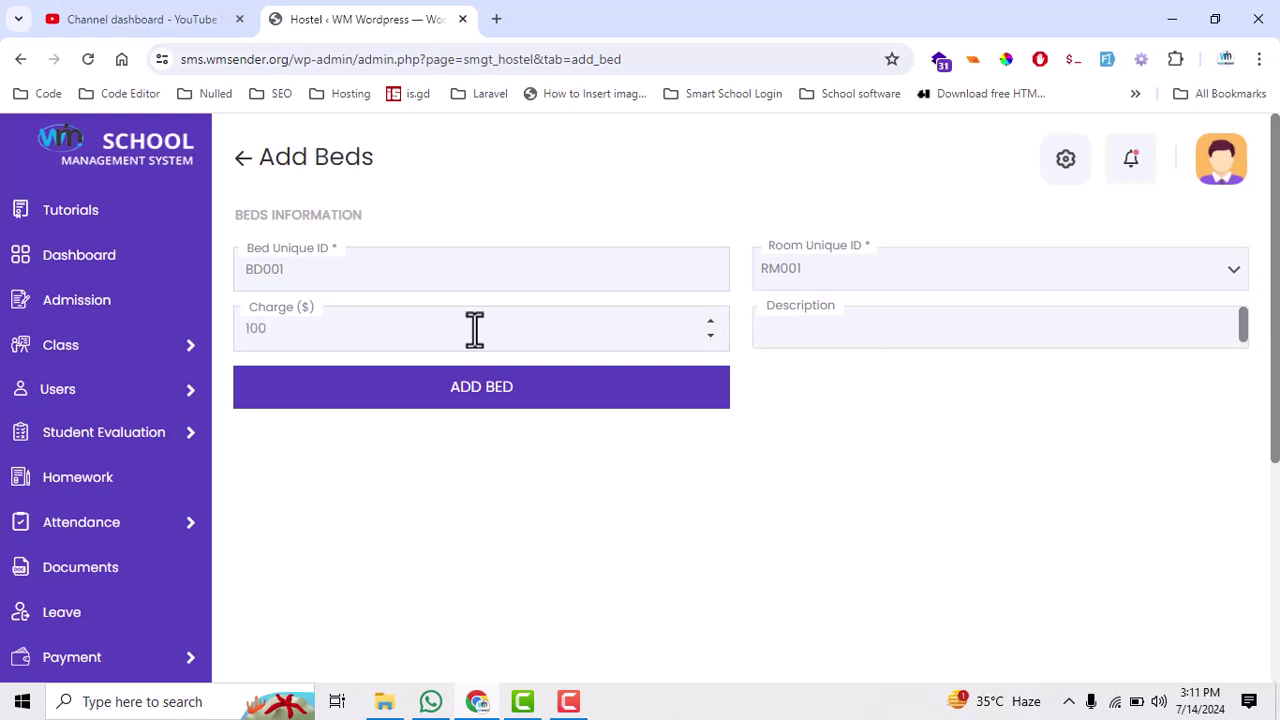
{"action": "left_click", "coordinate": [633, 397]}
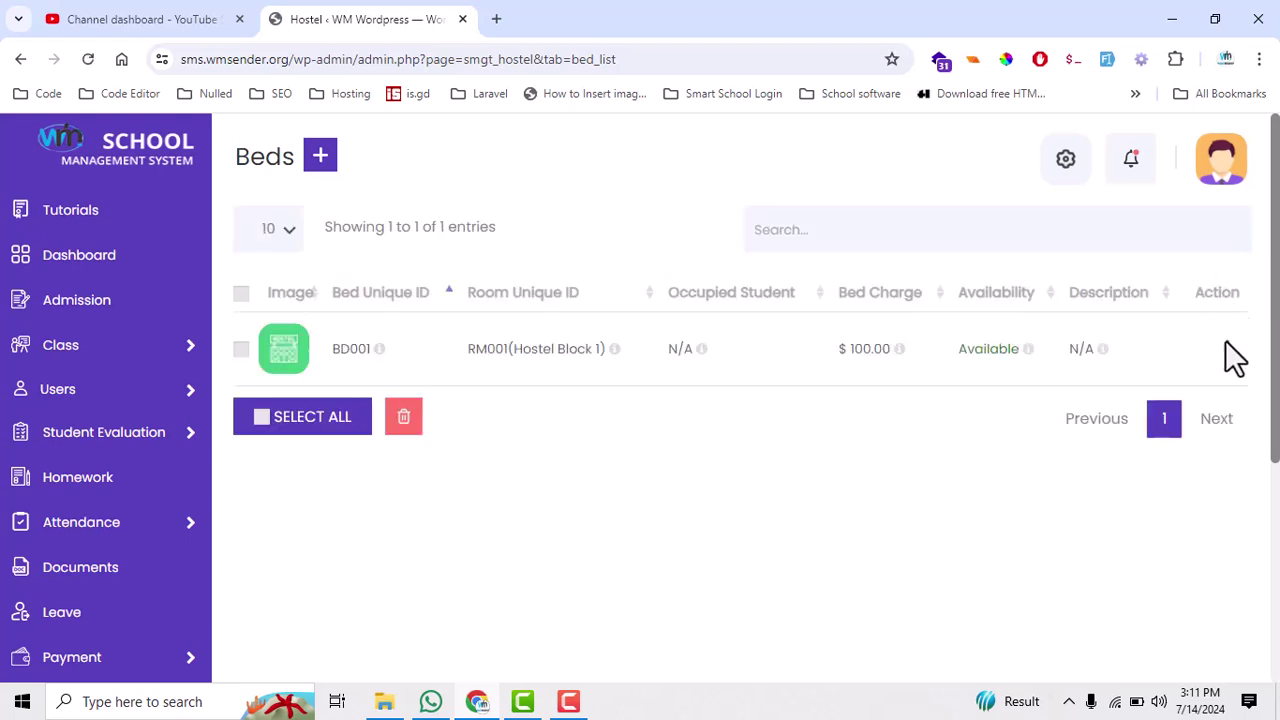
- Return to the hostel room list and assign bed BD001 of room RM001 to a student
{"action": "left_click", "coordinate": [1228, 350]}
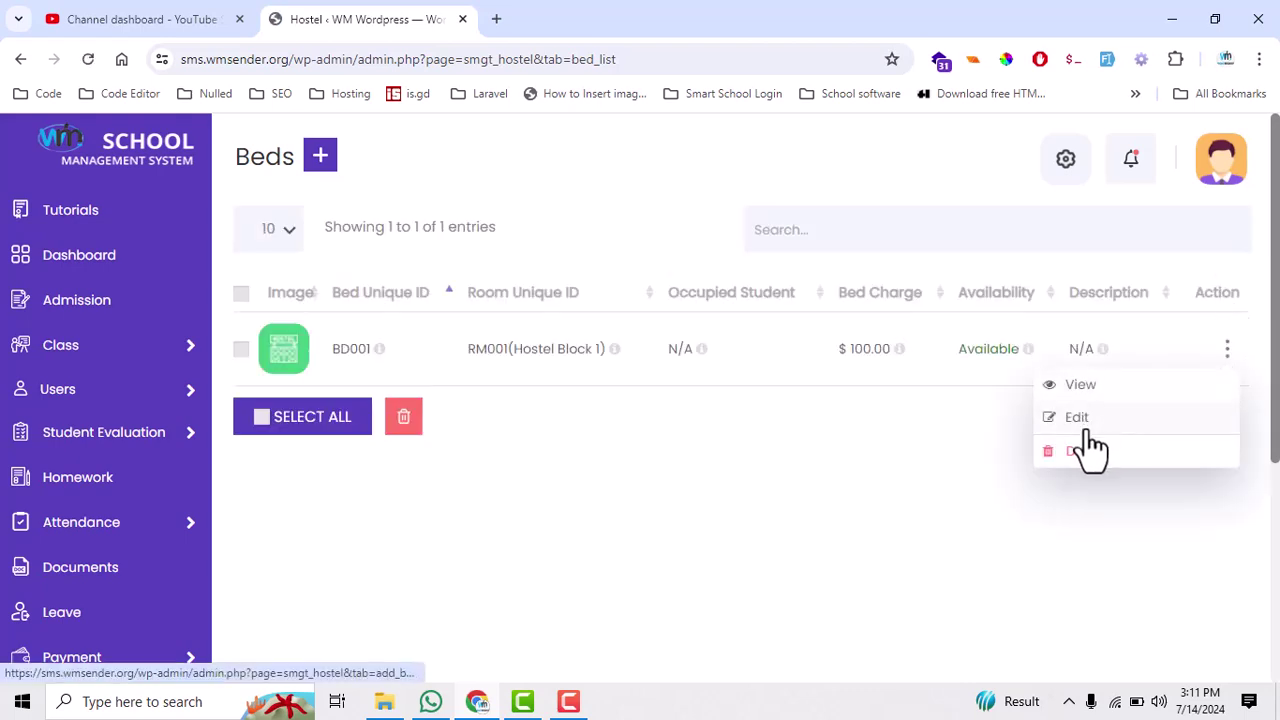
{"action": "scroll", "coordinate": [100, 330], "scroll_direction": "down", "scroll_amount": 3}
{"action": "mouse_move", "coordinate": [177, 432]}
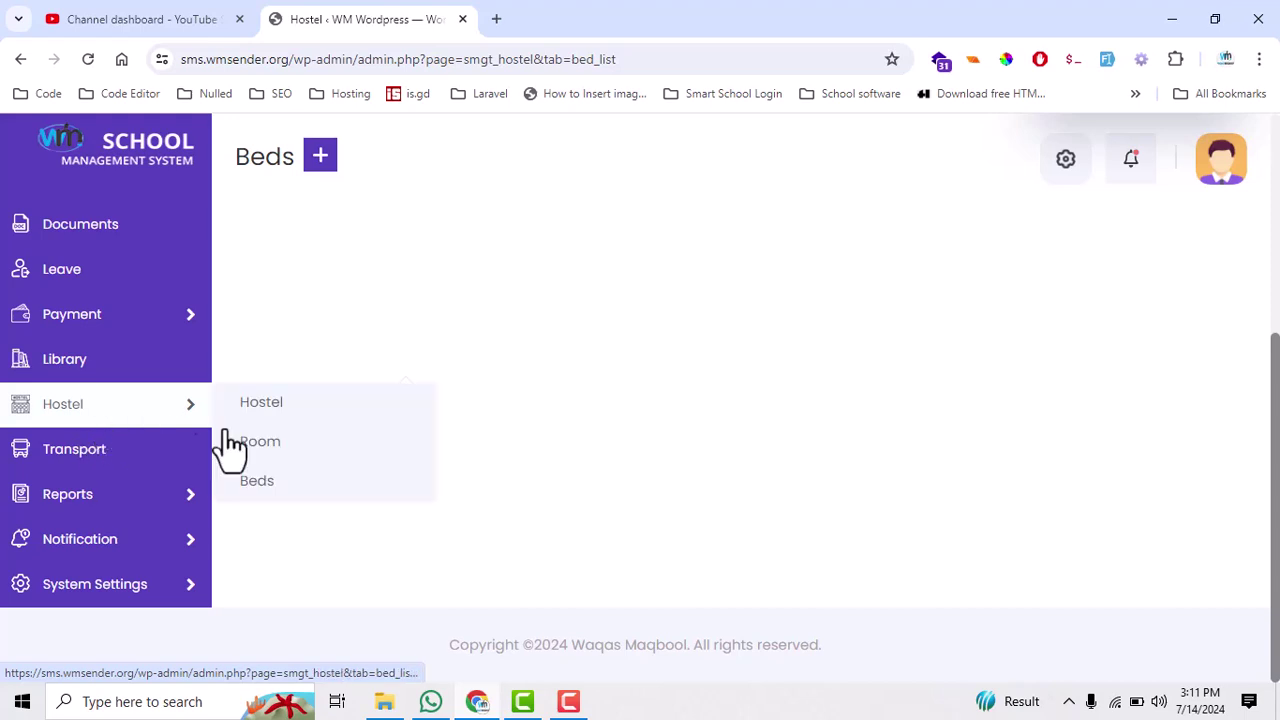
{"action": "left_click", "coordinate": [311, 448]}
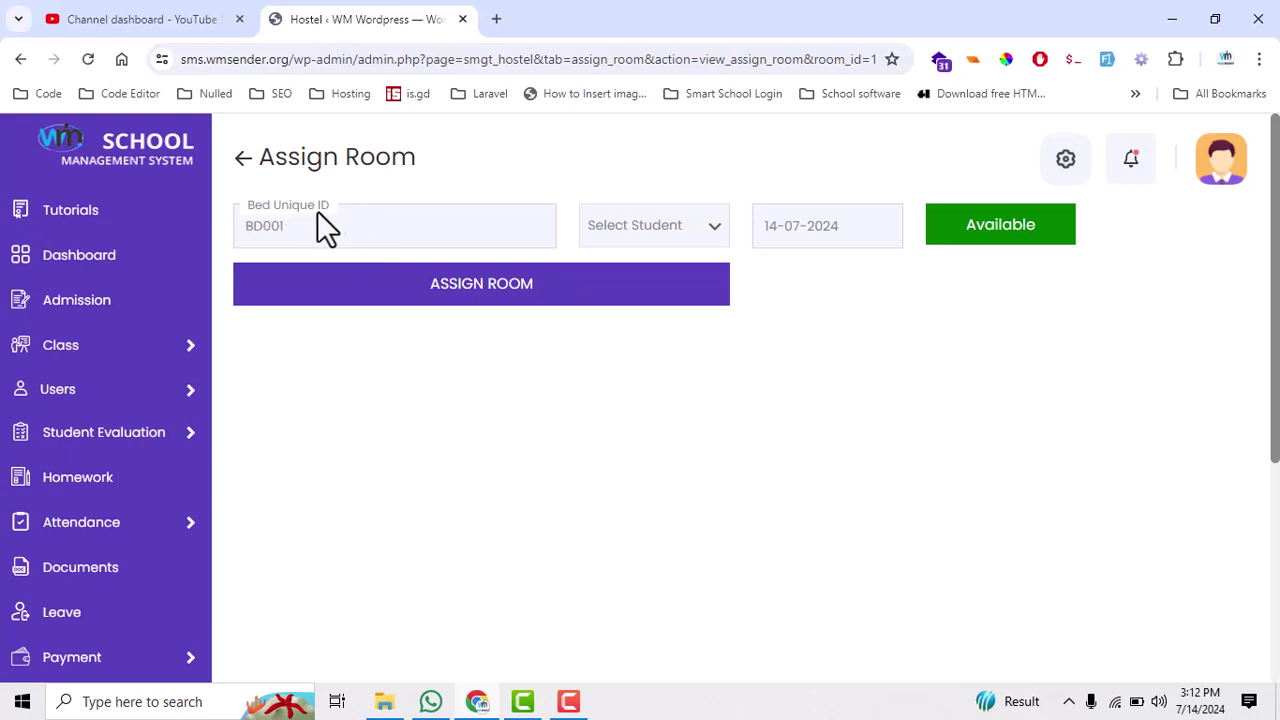
{"action": "left_click", "coordinate": [624, 246]}
{"action": "left_click", "coordinate": [624, 279]}
{"action": "left_click", "coordinate": [437, 298]}
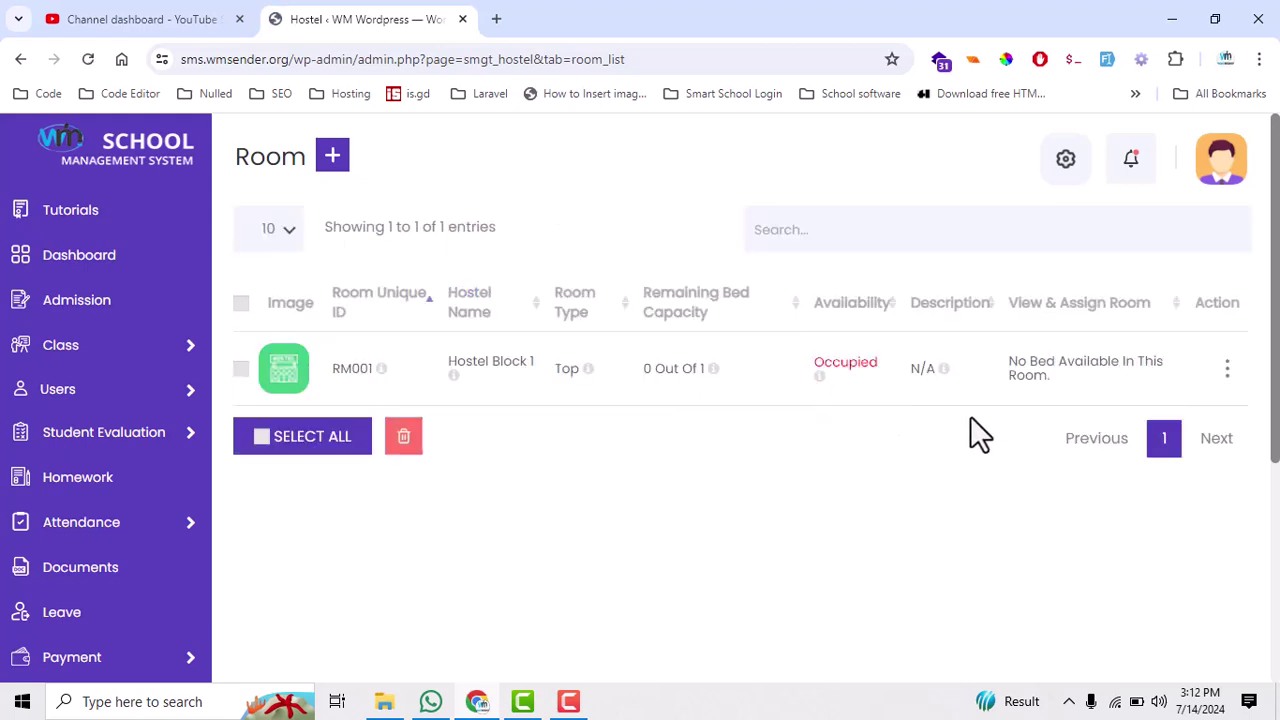
- View the details of room RM001 and close them again
{"action": "left_click", "coordinate": [1227, 370]}
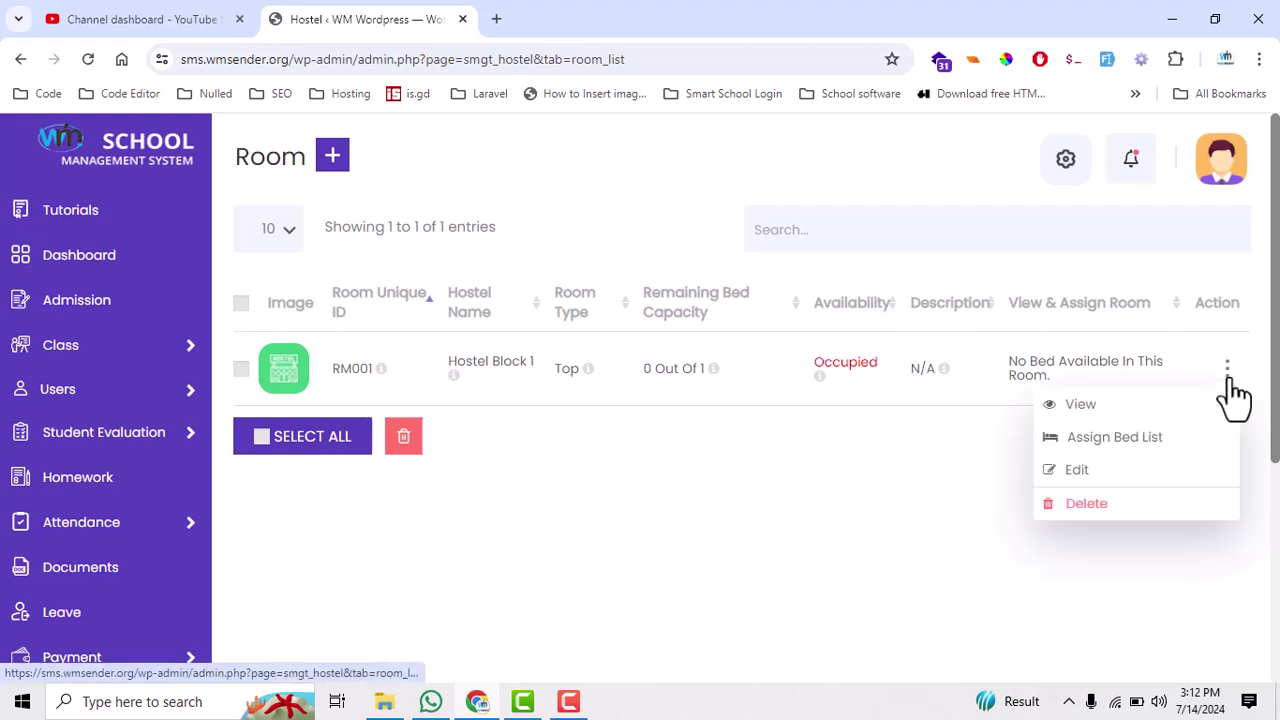
{"action": "left_click", "coordinate": [1093, 410]}
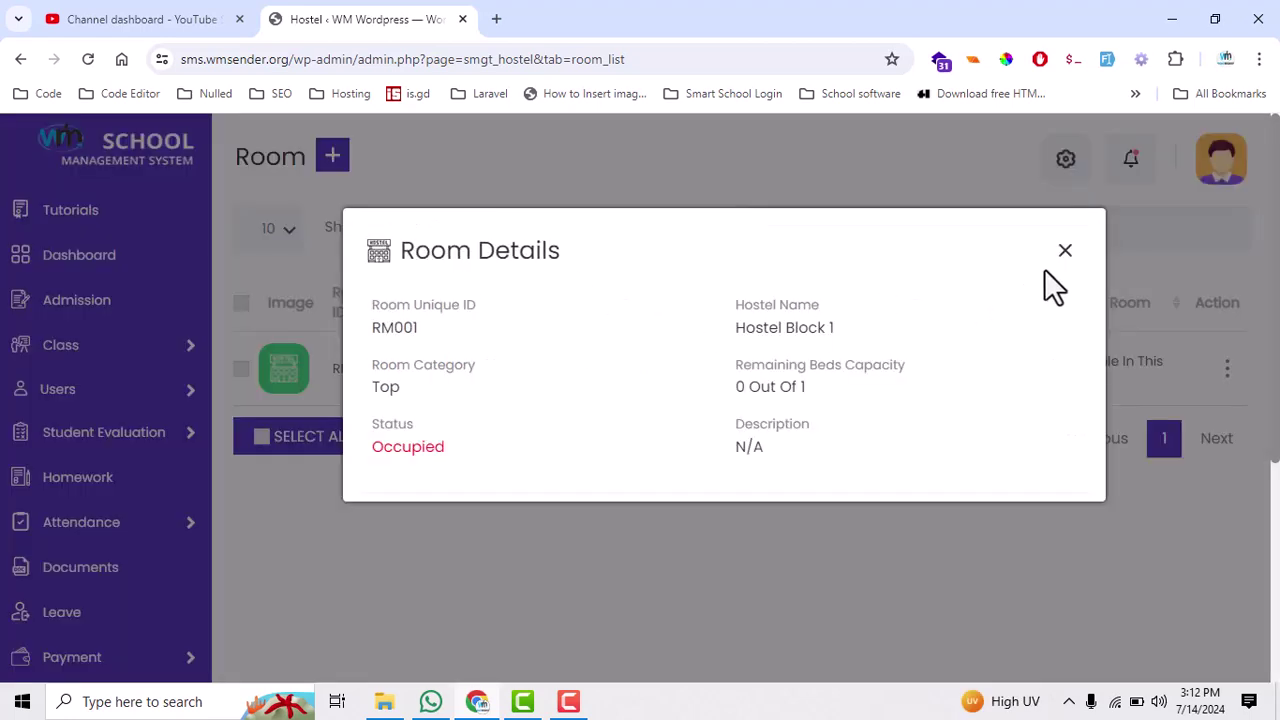
{"action": "left_click", "coordinate": [1065, 251]}
- View the assigned bed list of room RM001 and examine its occupied student entry
{"action": "left_click", "coordinate": [1226, 372]}
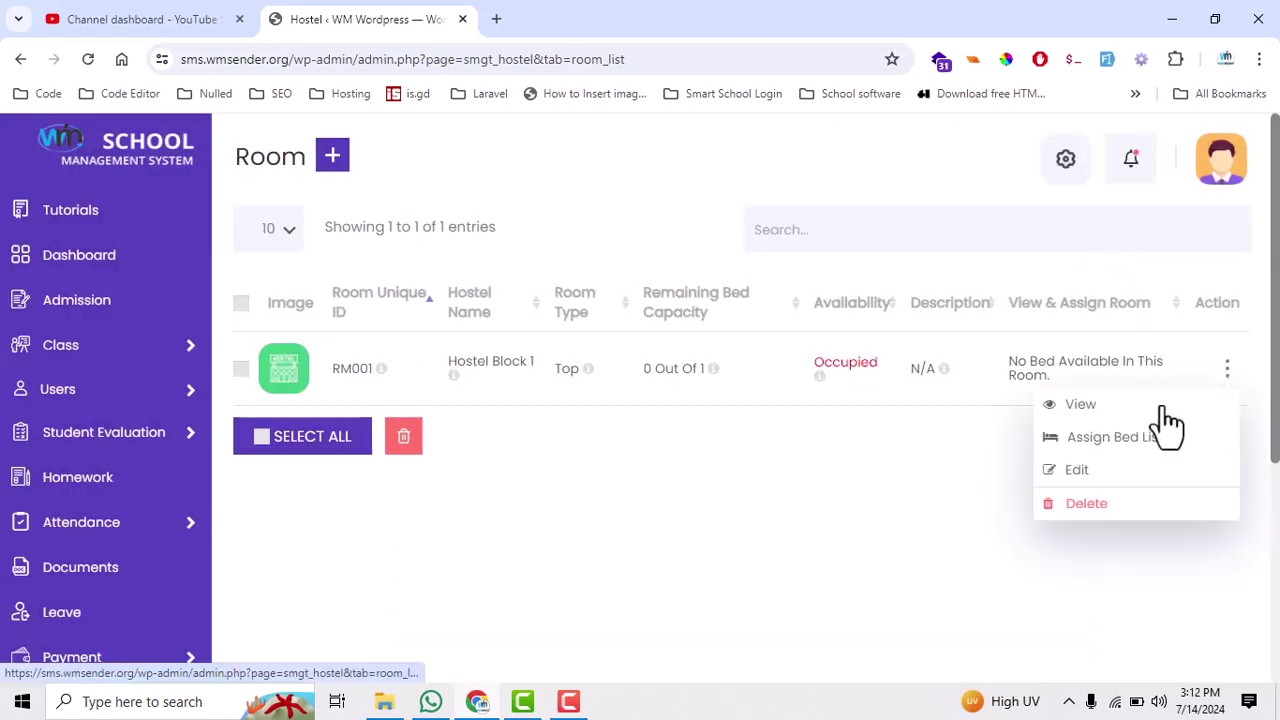
{"action": "left_click", "coordinate": [1112, 439]}
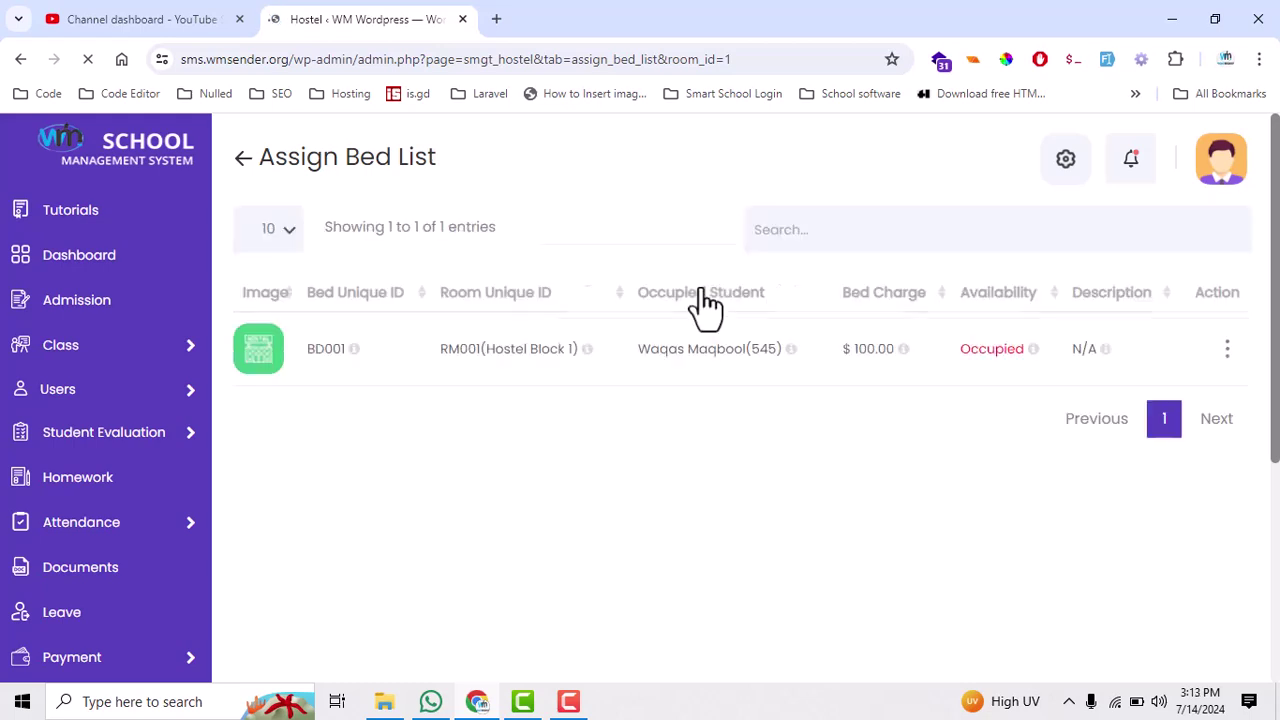
{"action": "left_click_drag", "start_coordinate": [697, 348], "coordinate": [708, 349]}
{"action": "left_click", "coordinate": [1226, 350]}
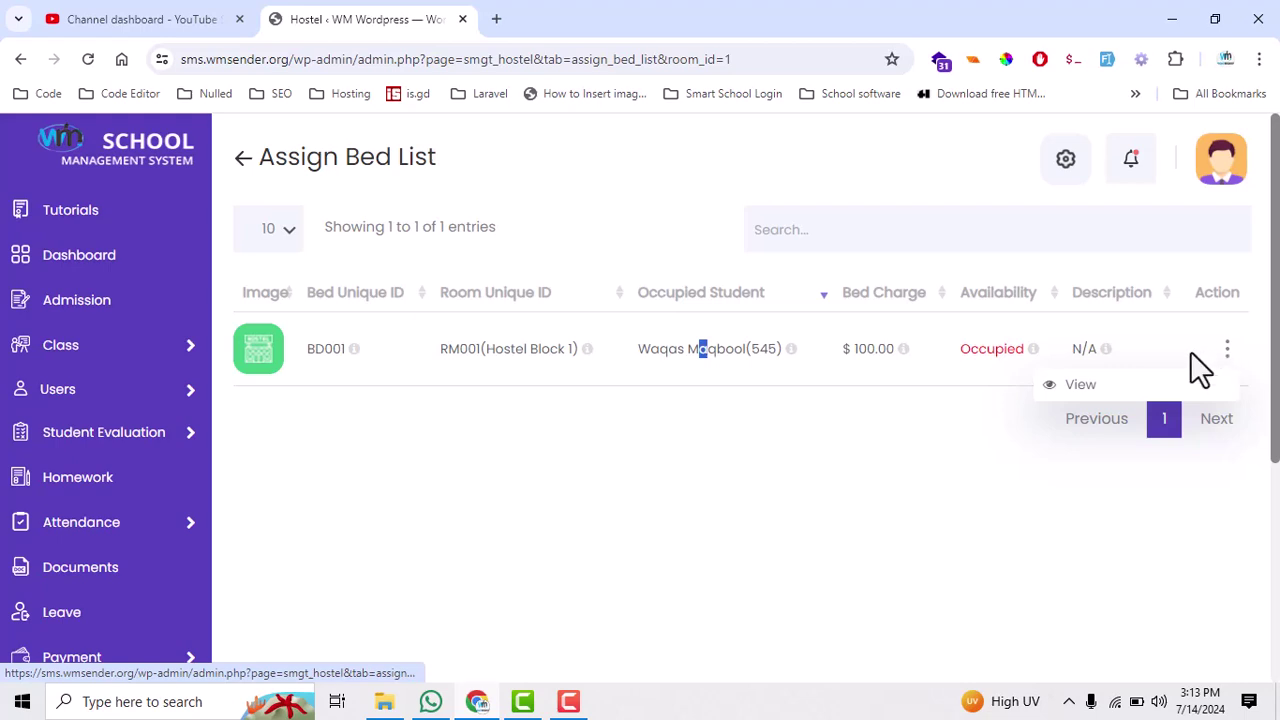
{"action": "left_click_drag", "start_coordinate": [405, 345], "coordinate": [218, 380]}
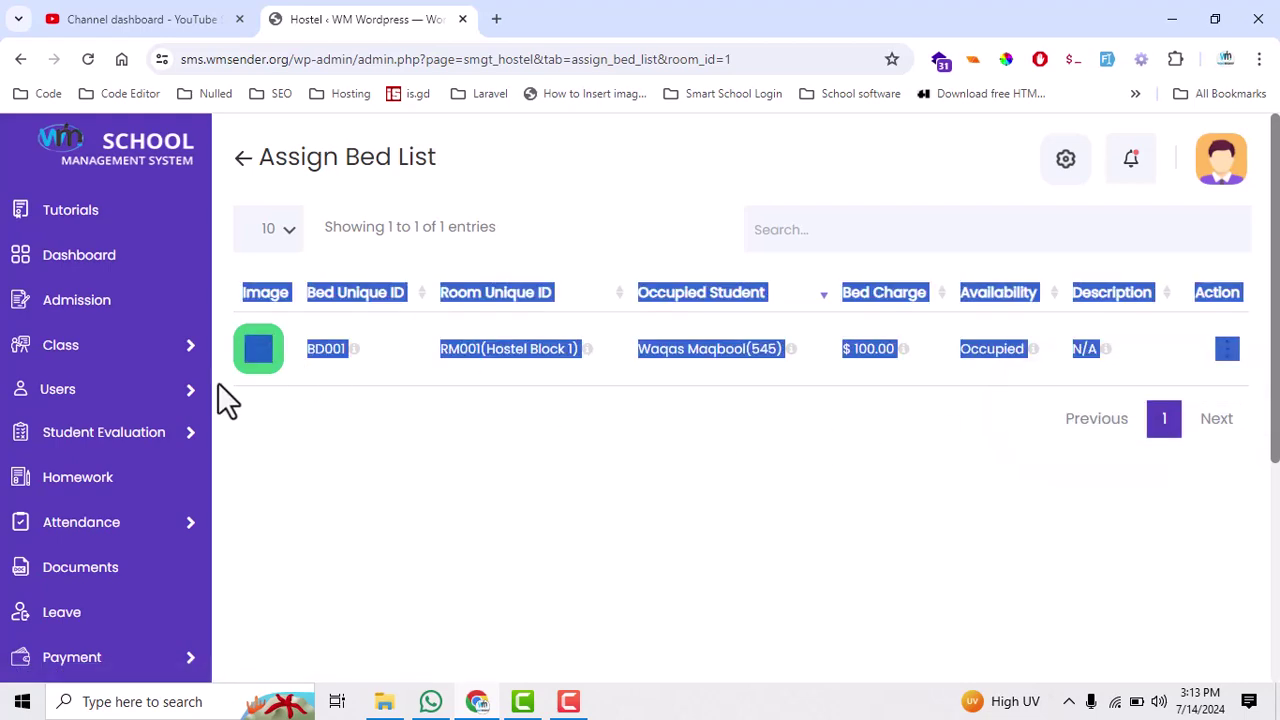
- Go to the transport list and start a new transport record
{"action": "scroll", "coordinate": [371, 351], "scroll_direction": "down", "scroll_amount": 3}
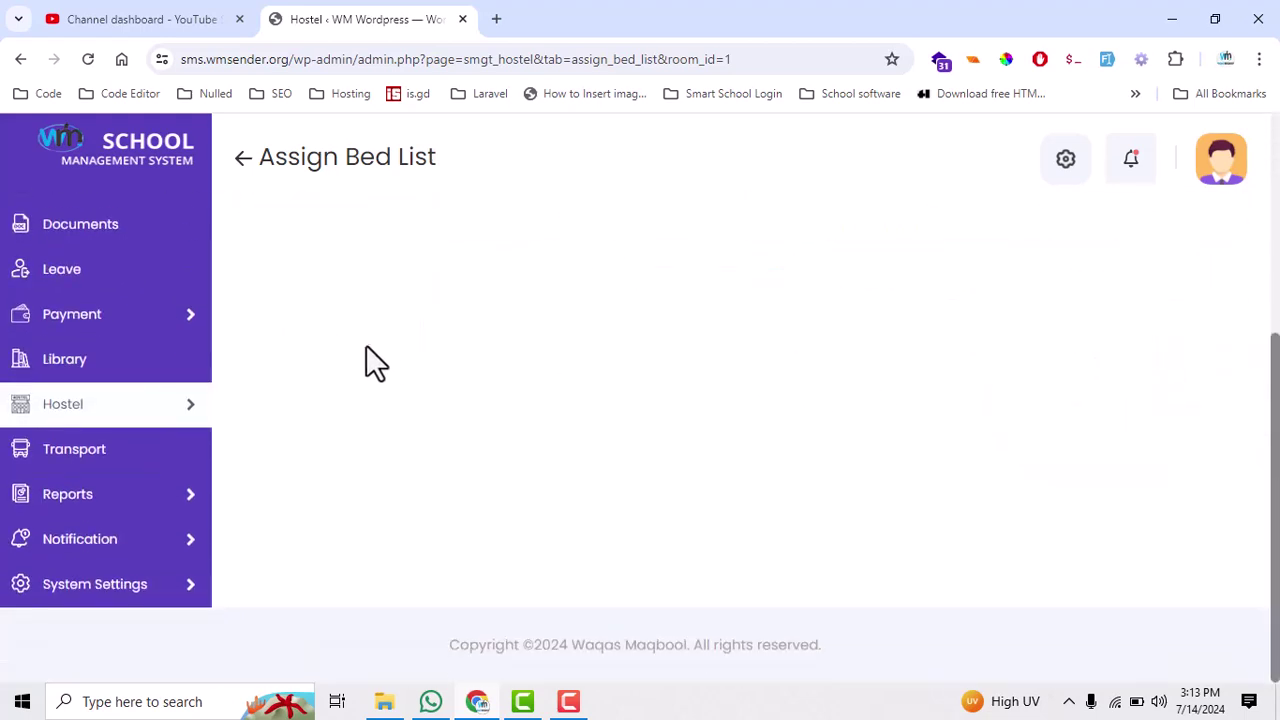
{"action": "left_click", "coordinate": [74, 455]}
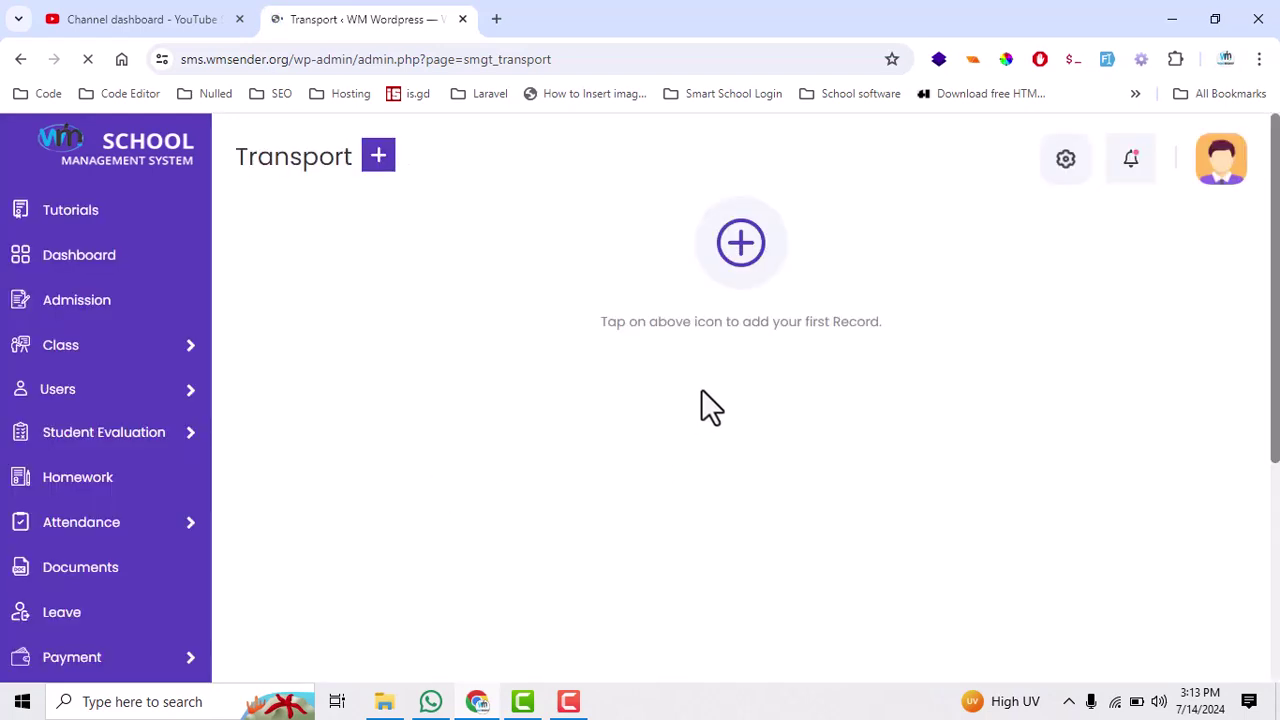
{"action": "left_click", "coordinate": [741, 245]}
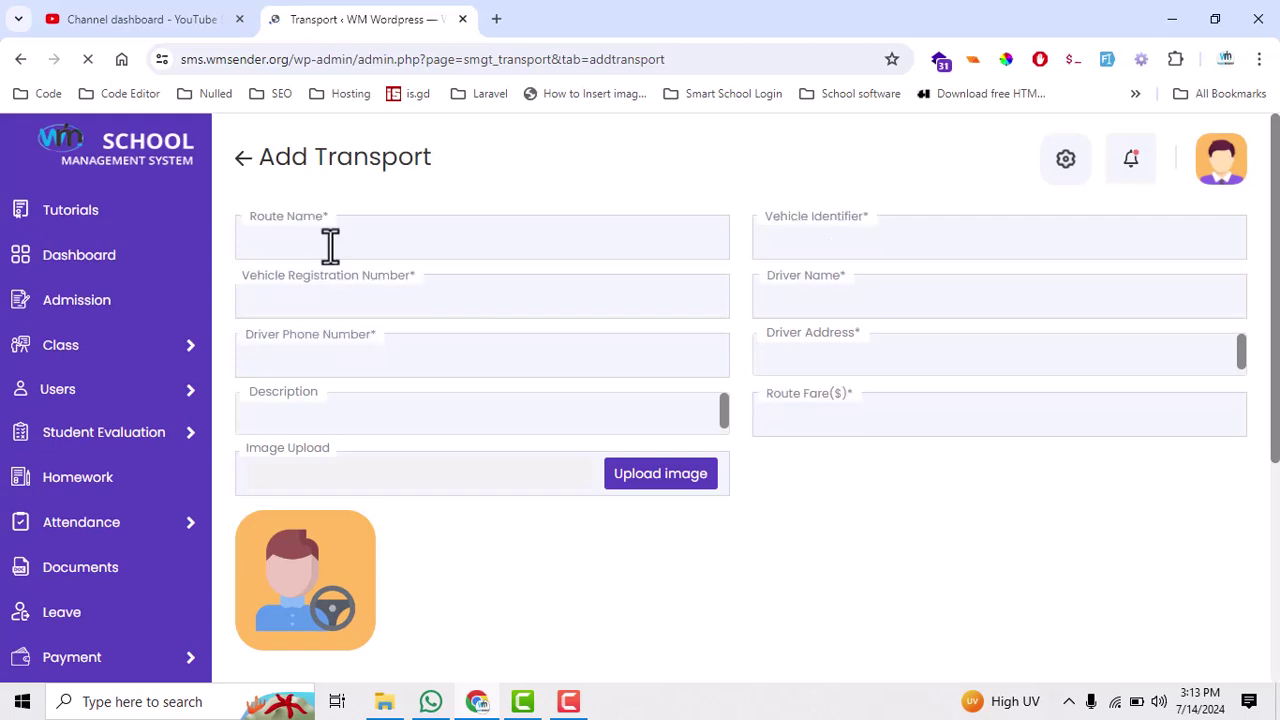
- Enter the route name abc, vehicle identifier werwe5 and vehicle registration number 345345 for the transport record
{"action": "left_click", "coordinate": [330, 241]}
{"action": "type", "text": "abc"}
{"action": "type", "text": "werwe5"}
{"action": "left_click", "coordinate": [416, 300]}
{"action": "type", "text": "345345"}
- Fill in the driver's name, phone number and address
{"action": "left_click", "coordinate": [802, 306]}
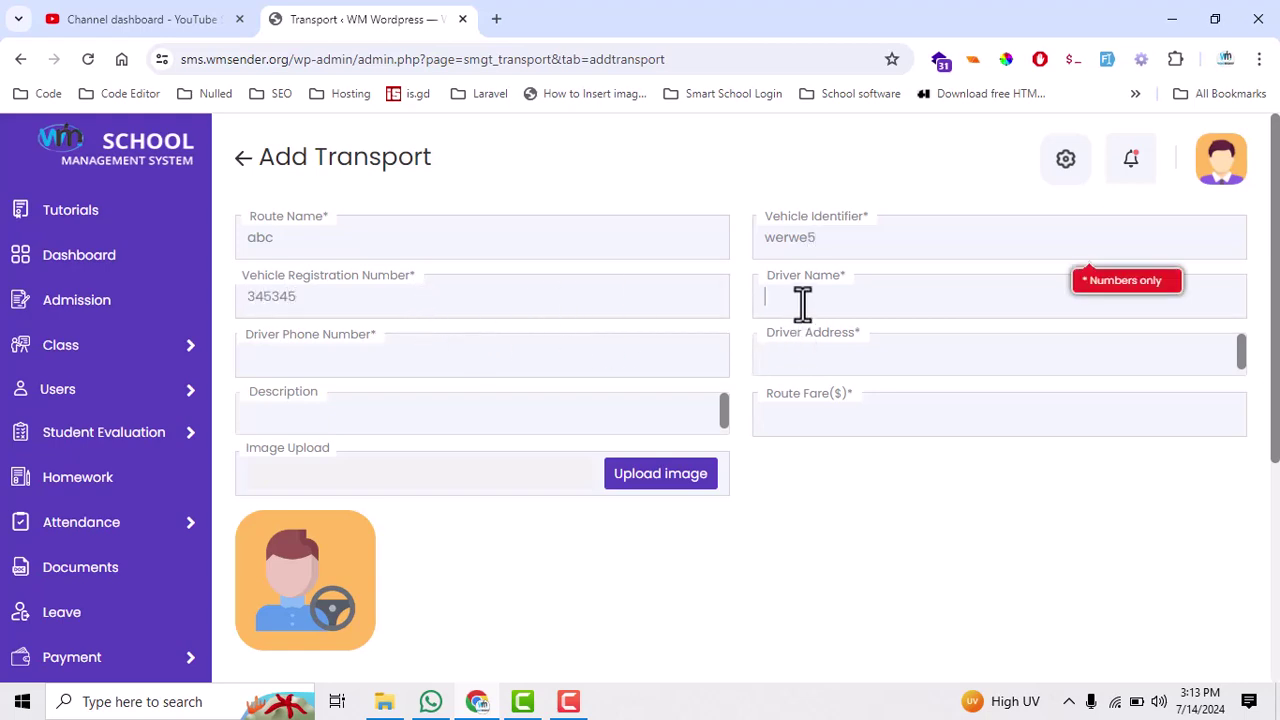
{"action": "type", "text": "Inam"}
{"action": "left_click", "coordinate": [406, 357]}
{"action": "type", "text": "45454545"}
{"action": "left_click", "coordinate": [810, 358]}
{"action": "type", "text": "sdsgd"}
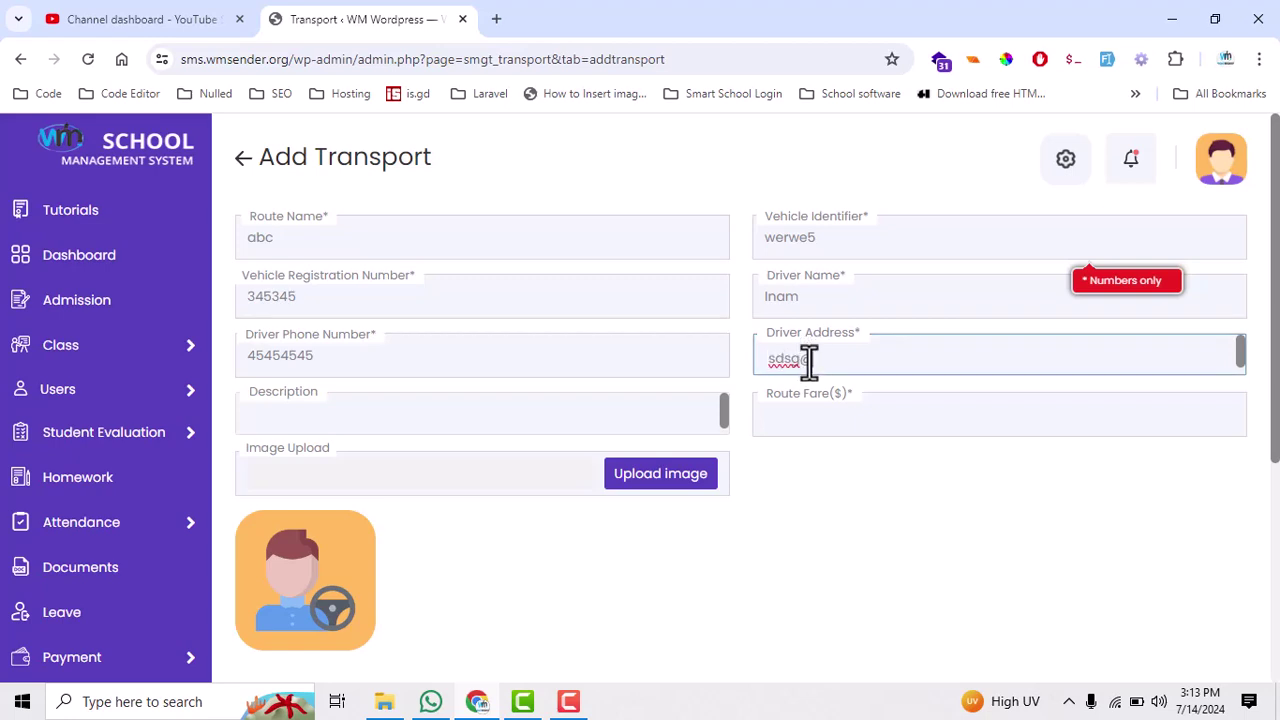
{"action": "type", "text": "sg.dfgdf"}
- Set the transport description to dfgdfg and the route fare to 565
{"action": "left_click", "coordinate": [374, 420]}
{"action": "type", "text": "dfgdfg"}
{"action": "left_click", "coordinate": [814, 426]}
{"action": "type", "text": "565"}
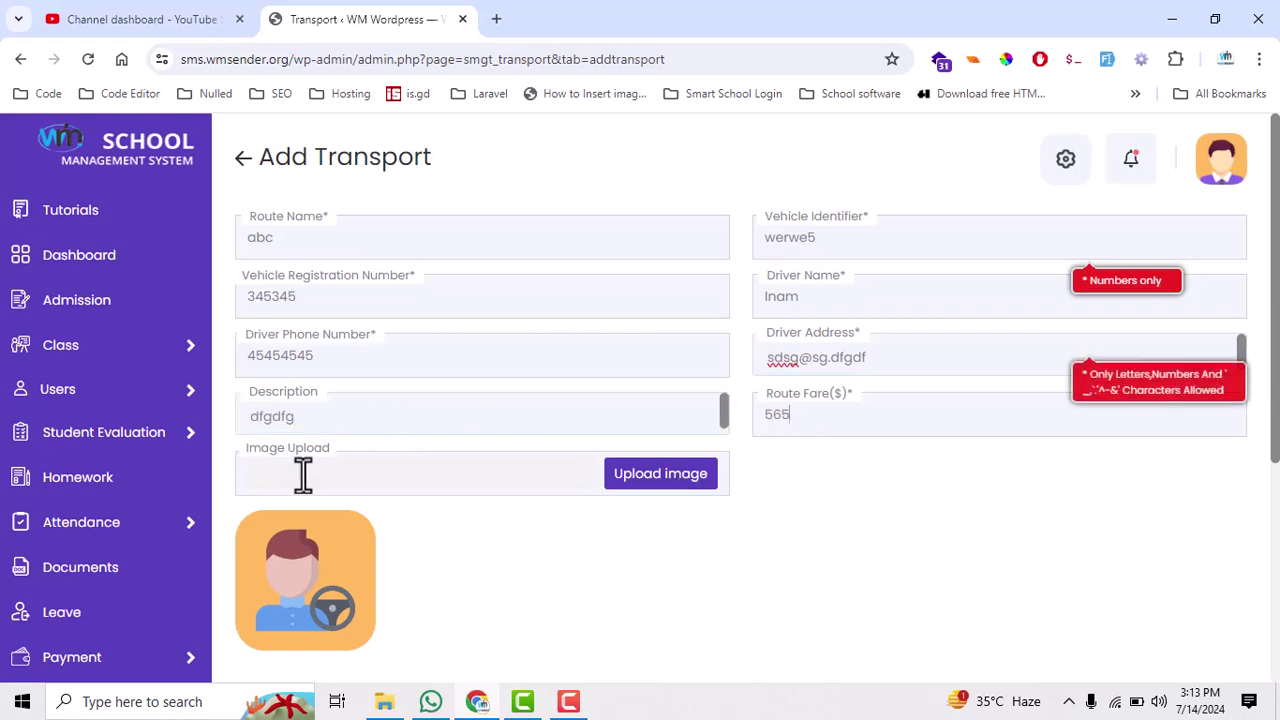
{"action": "scroll", "coordinate": [310, 470], "scroll_direction": "down", "scroll_amount": 2}
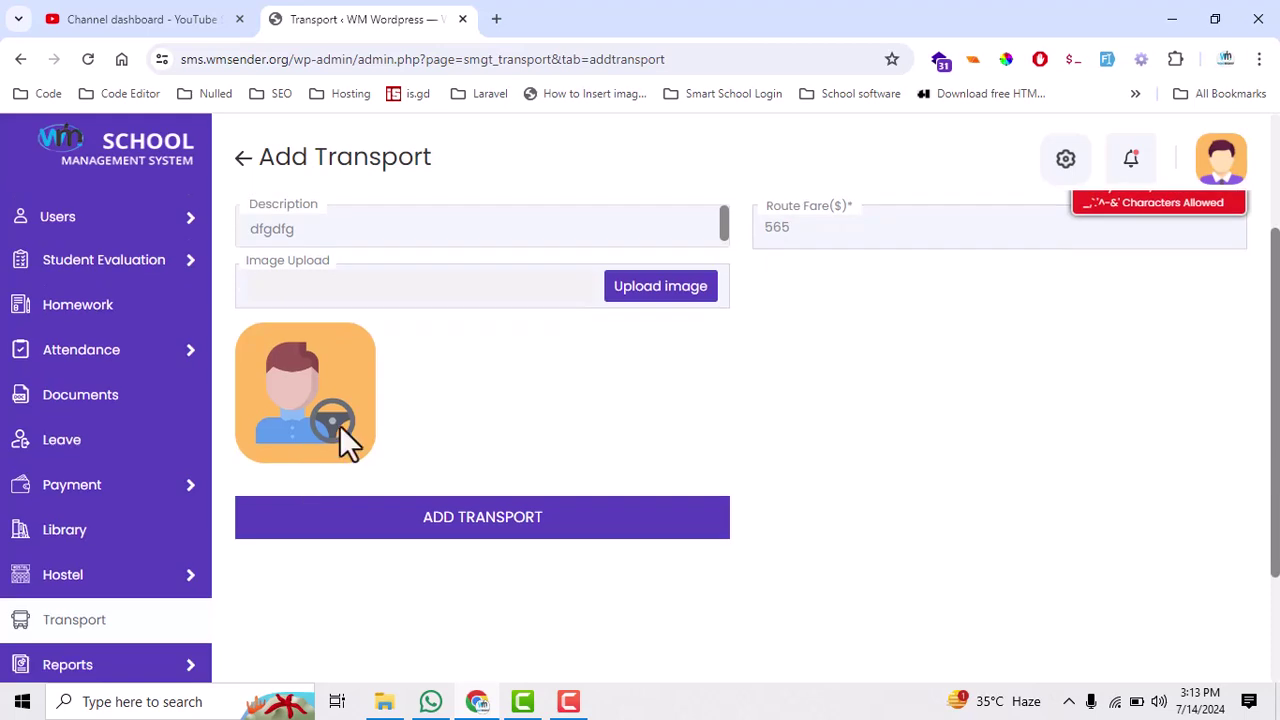
- Try to submit the transport record, and change the vehicle identifier to the number 544545
{"action": "left_click", "coordinate": [452, 530]}
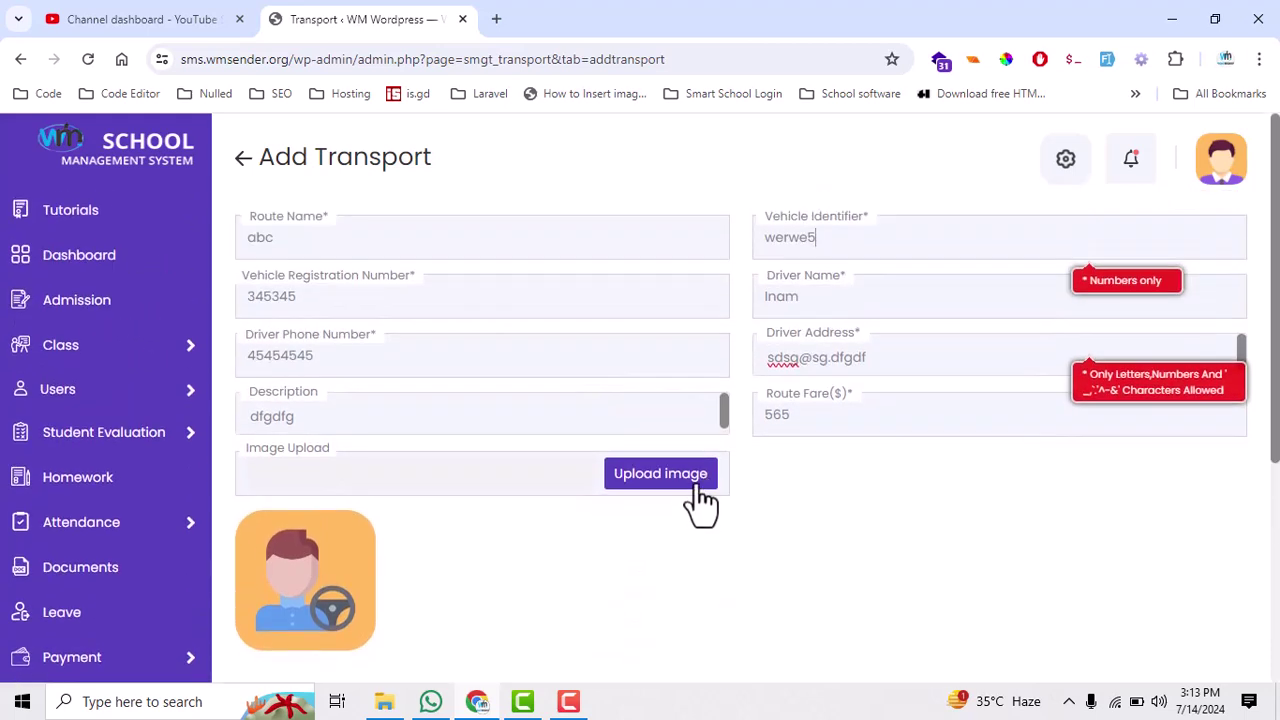
{"action": "left_click_drag", "start_coordinate": [861, 236], "coordinate": [748, 238]}
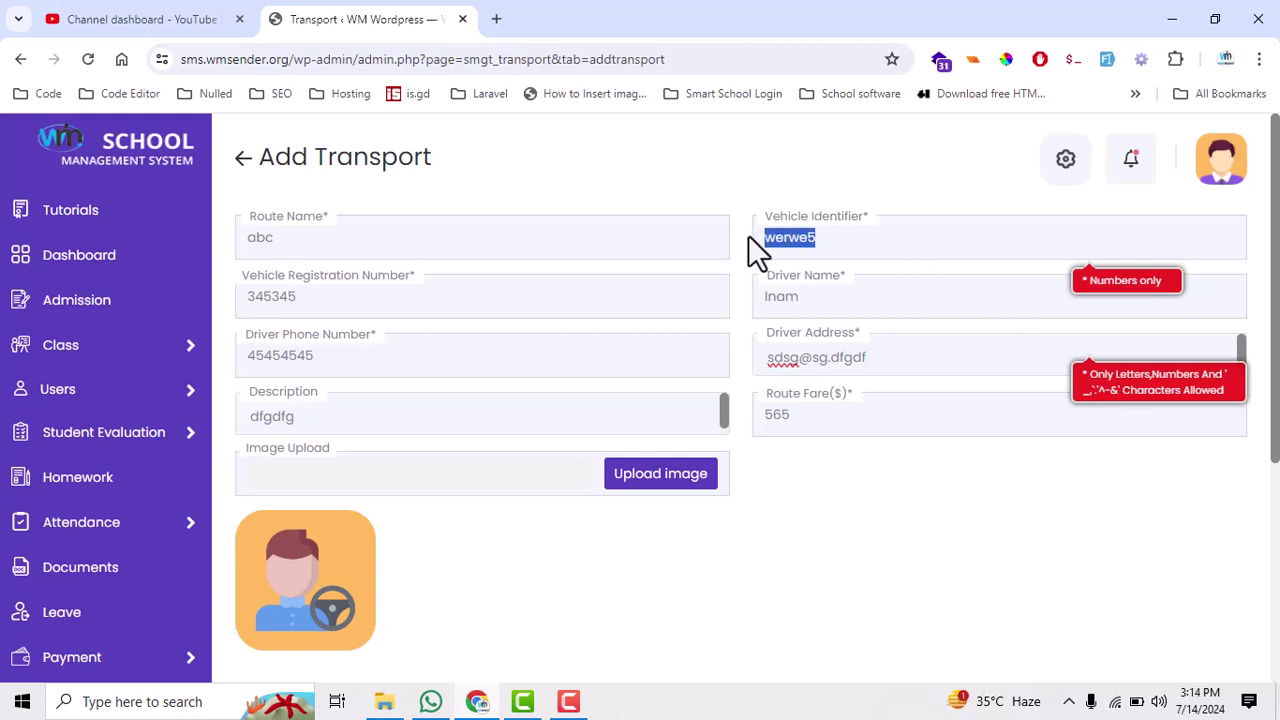
{"action": "type", "text": "544545"}
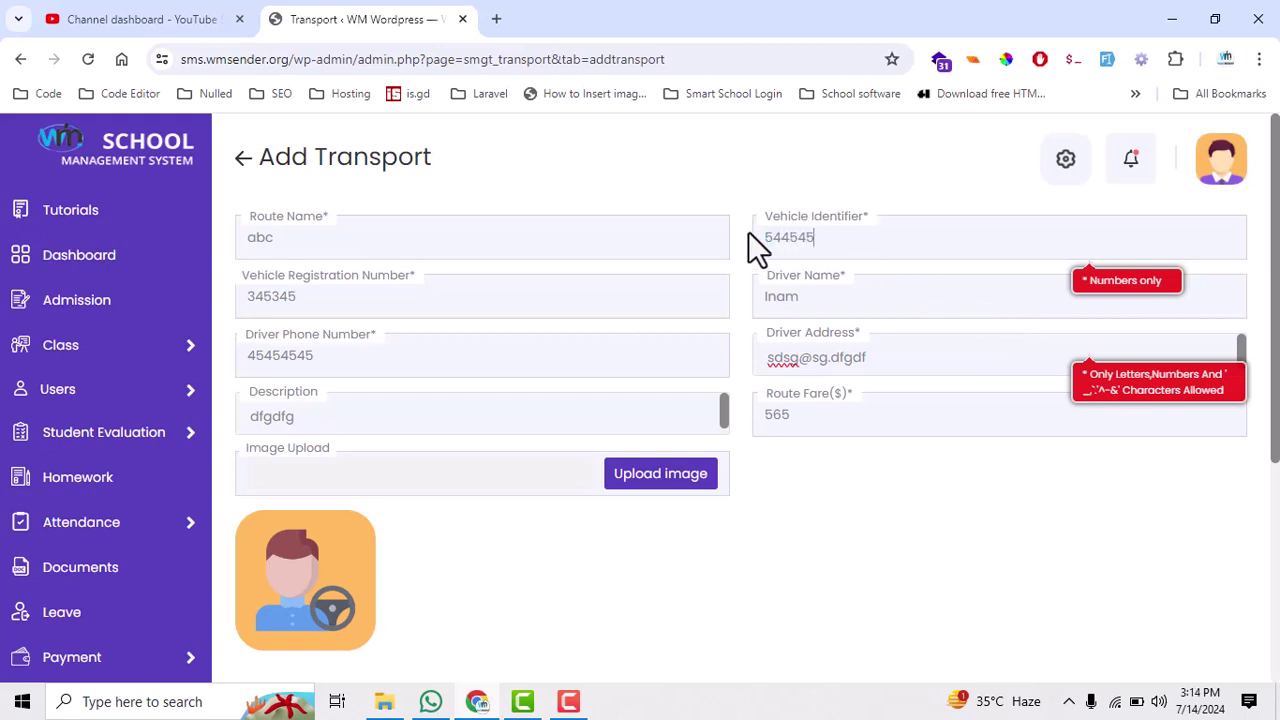
{"action": "left_click", "coordinate": [816, 297]}
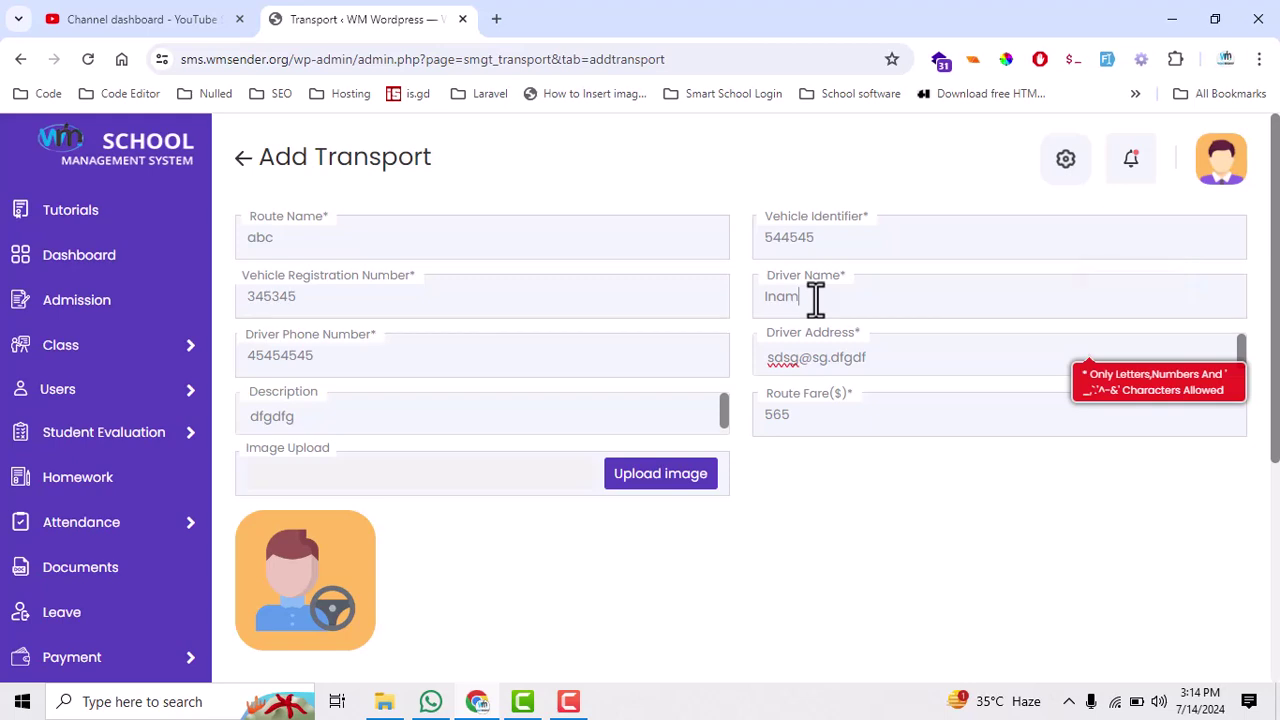
- Replace the driver's address with one made only of letters and spaces, and add the transport record
{"action": "left_click_drag", "start_coordinate": [906, 363], "coordinate": [755, 367]}
{"action": "type", "text": "fgdfgdfg ertert"}
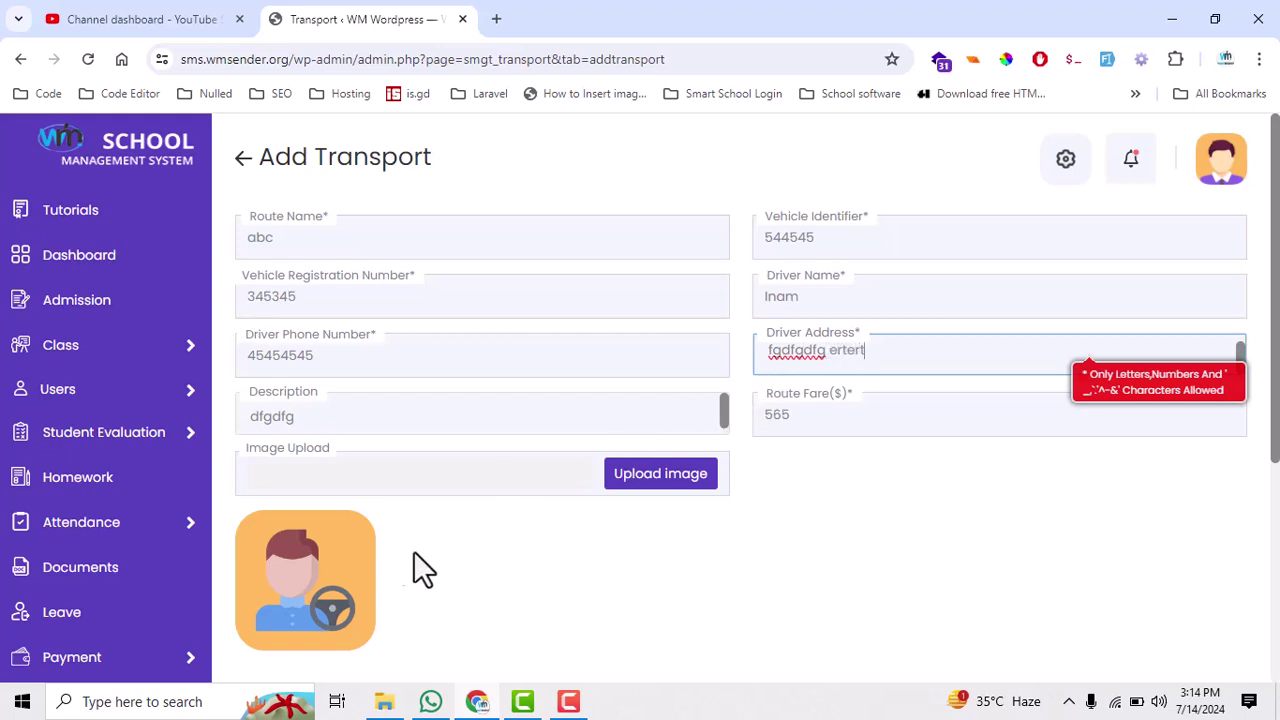
{"action": "scroll", "coordinate": [308, 557], "scroll_direction": "down", "scroll_amount": 3}
{"action": "left_click", "coordinate": [517, 370]}
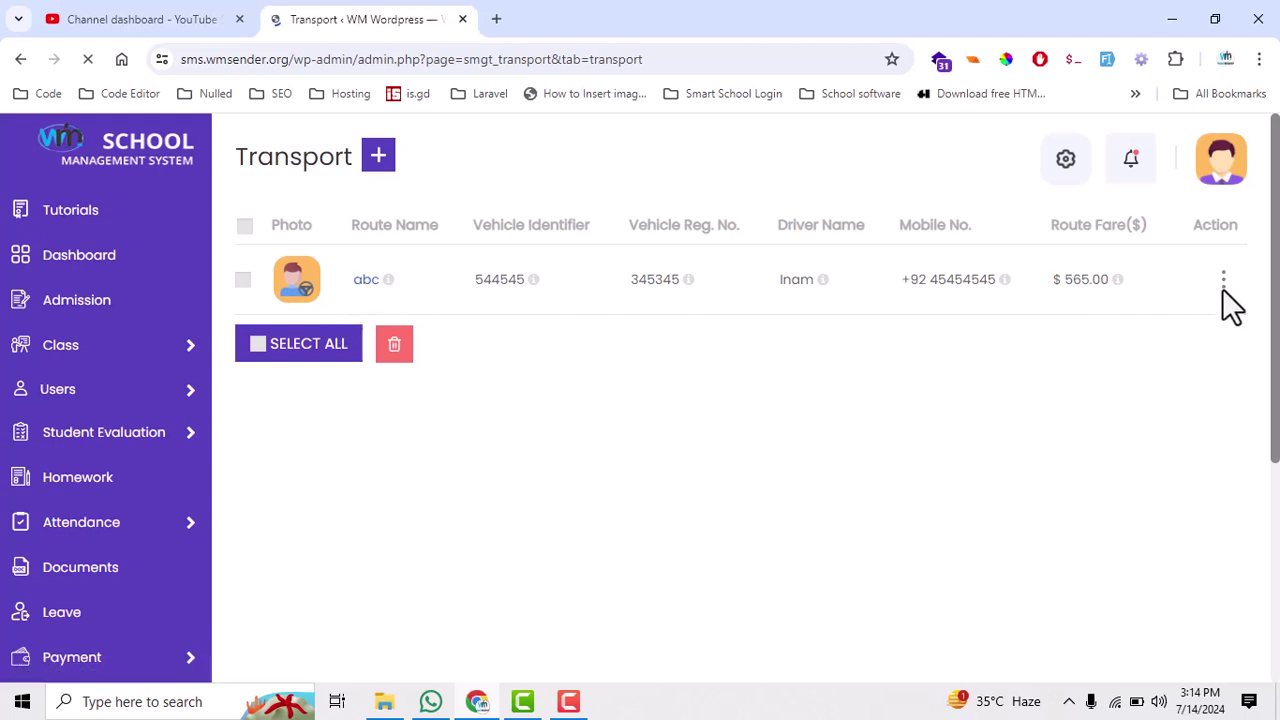
- View the transport details of route abc and close them
{"action": "left_click", "coordinate": [1226, 345]}
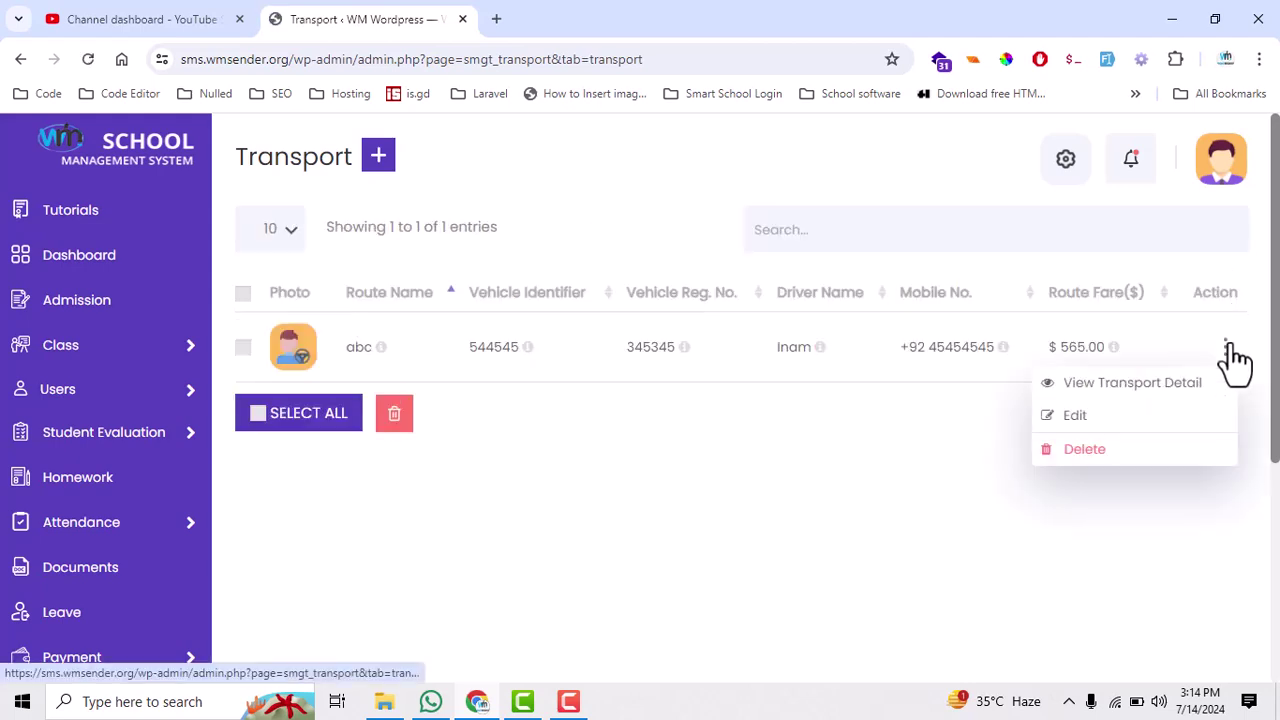
{"action": "left_click", "coordinate": [1166, 384]}
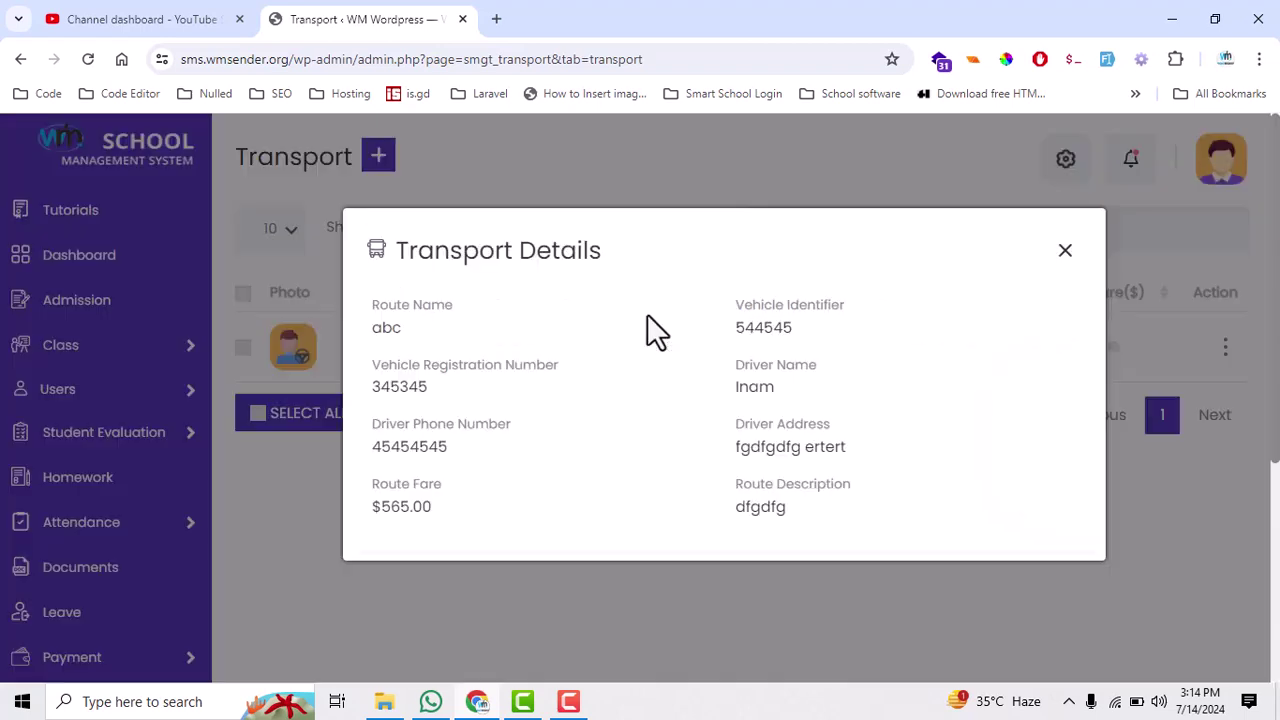
{"action": "scroll", "coordinate": [771, 373], "scroll_direction": "down", "scroll_amount": 3}
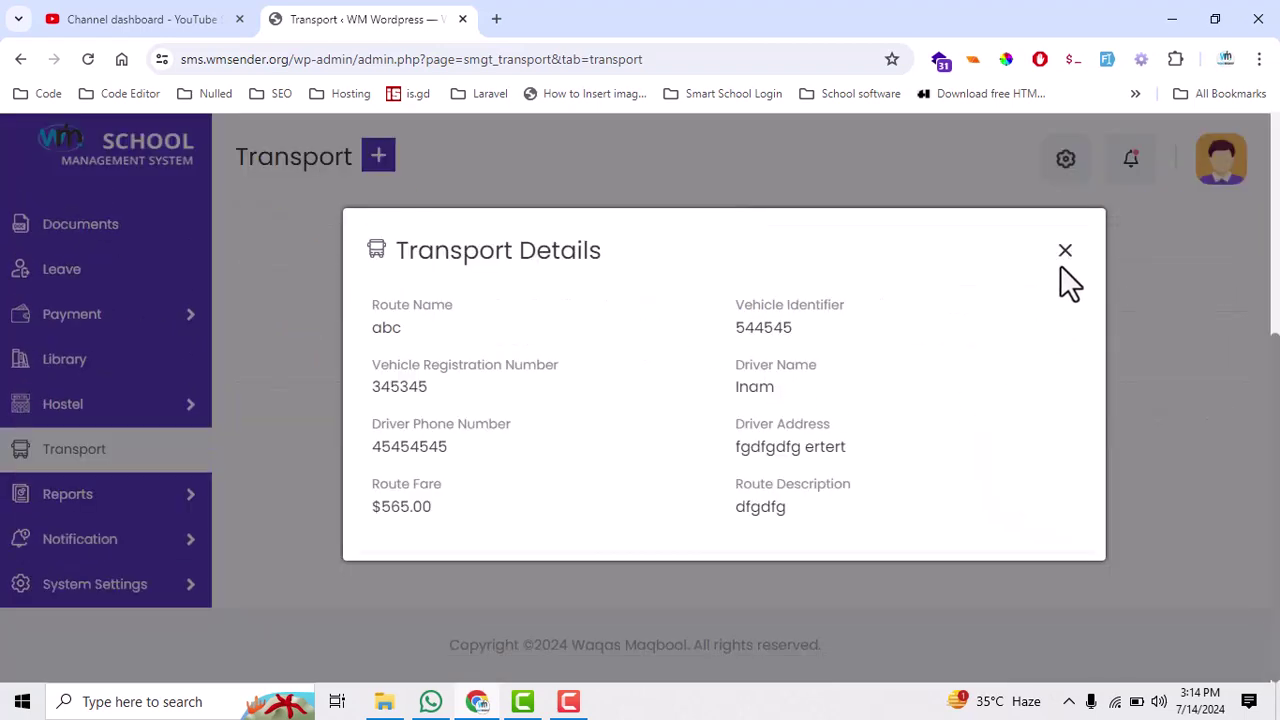
{"action": "left_click", "coordinate": [1063, 251]}
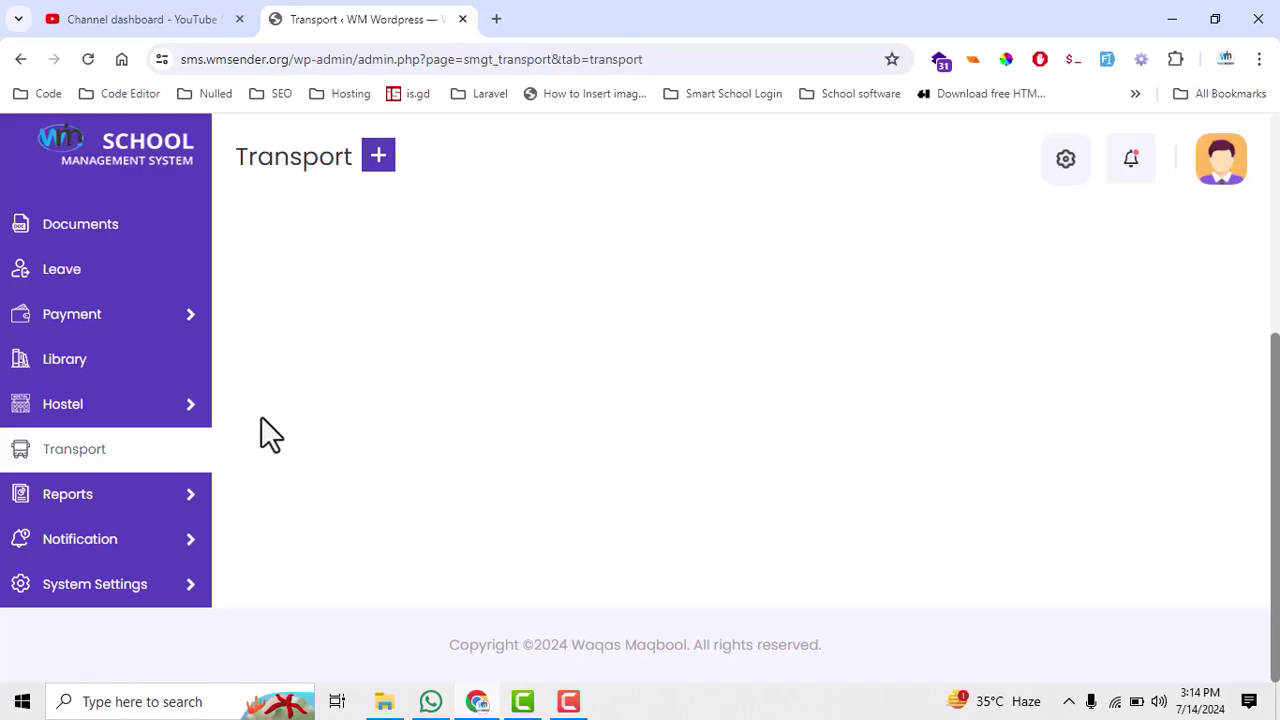